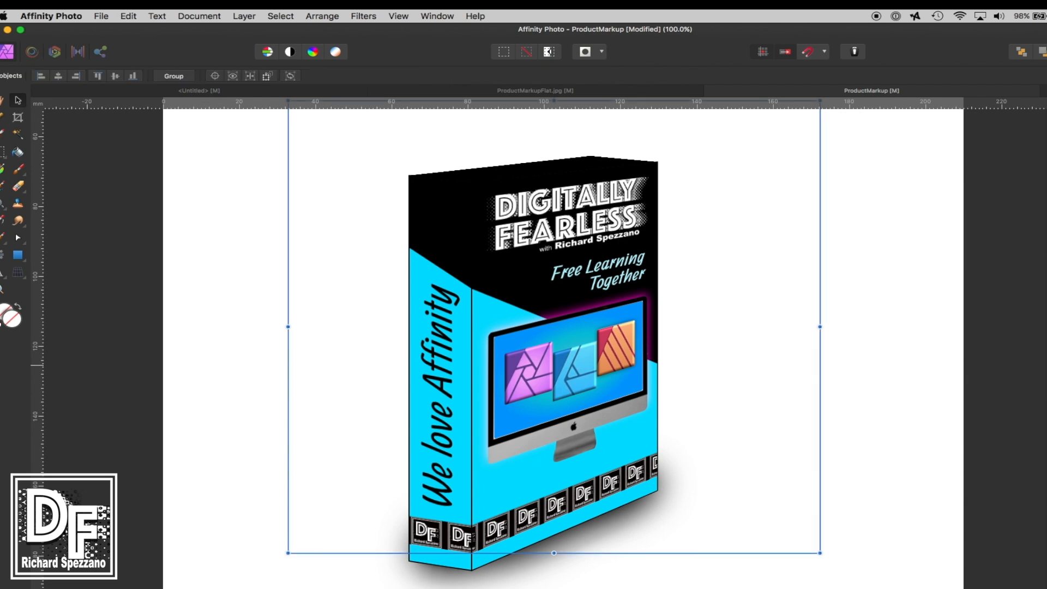
mouse_move(601, 284)
mouse_down()
mouse_move(540, 293)
mouse_move(610, 289)
mouse_move(592, 295)
mouse_up()
click(259, 268)
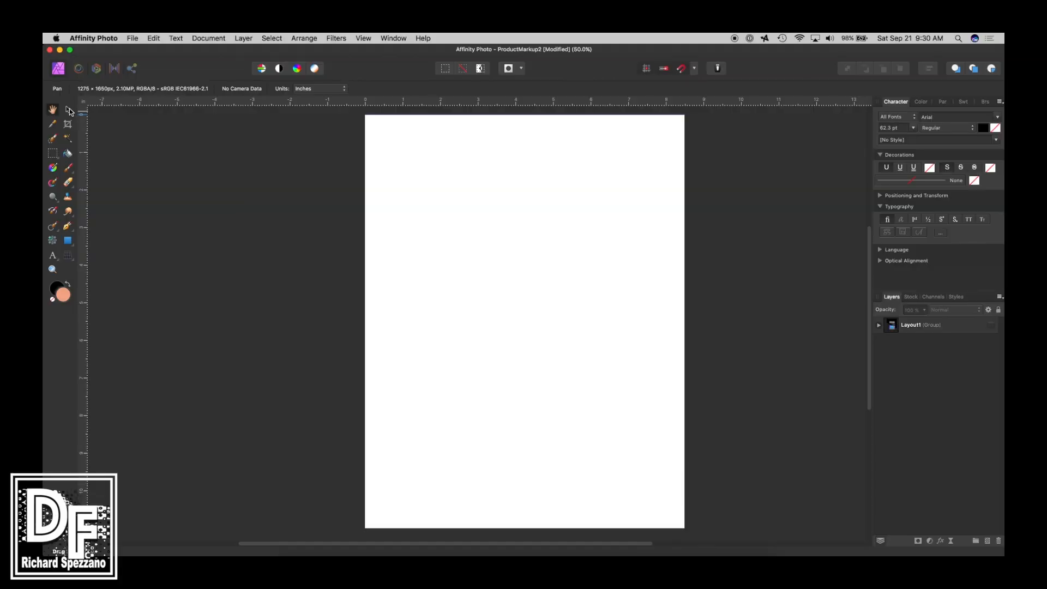
Draw a filled rectangle about 3.1 in wide and 4.5 in high near the middle of the page for the box front
click(68, 109)
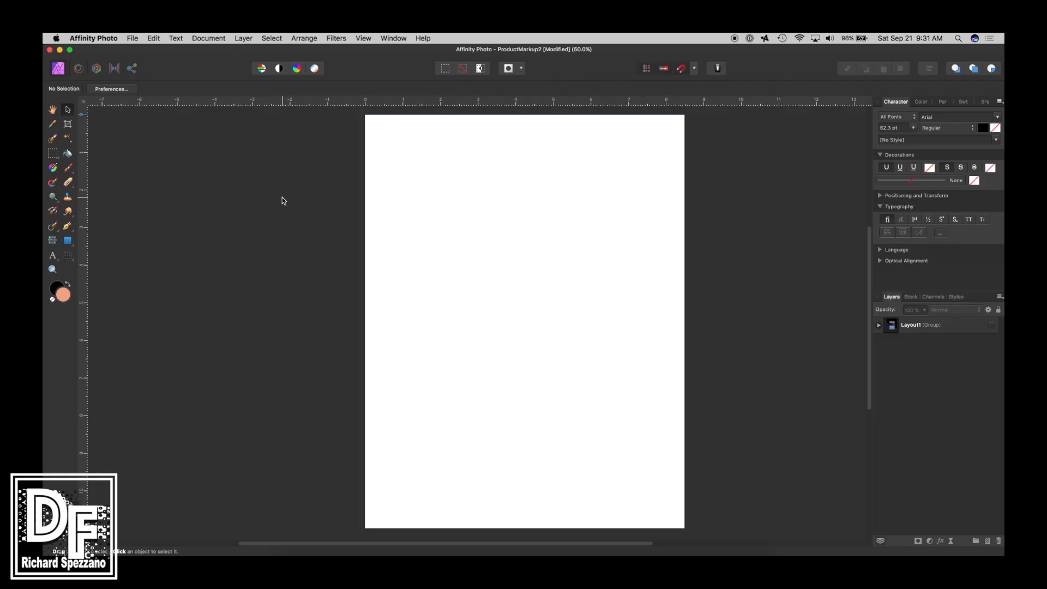
click(68, 242)
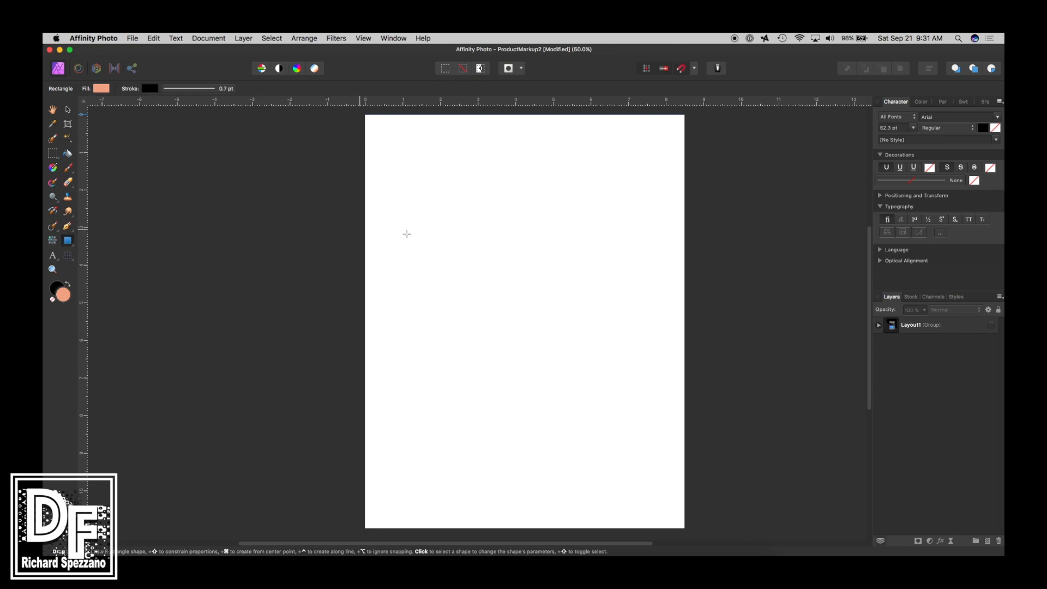
drag(492, 212, 610, 380)
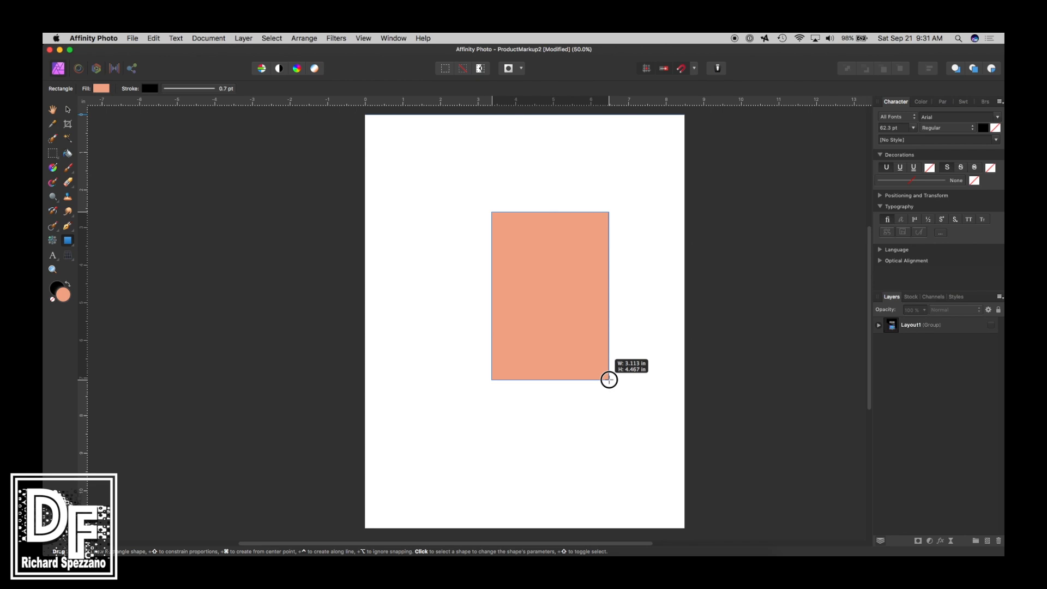
drag(610, 380, 609, 381)
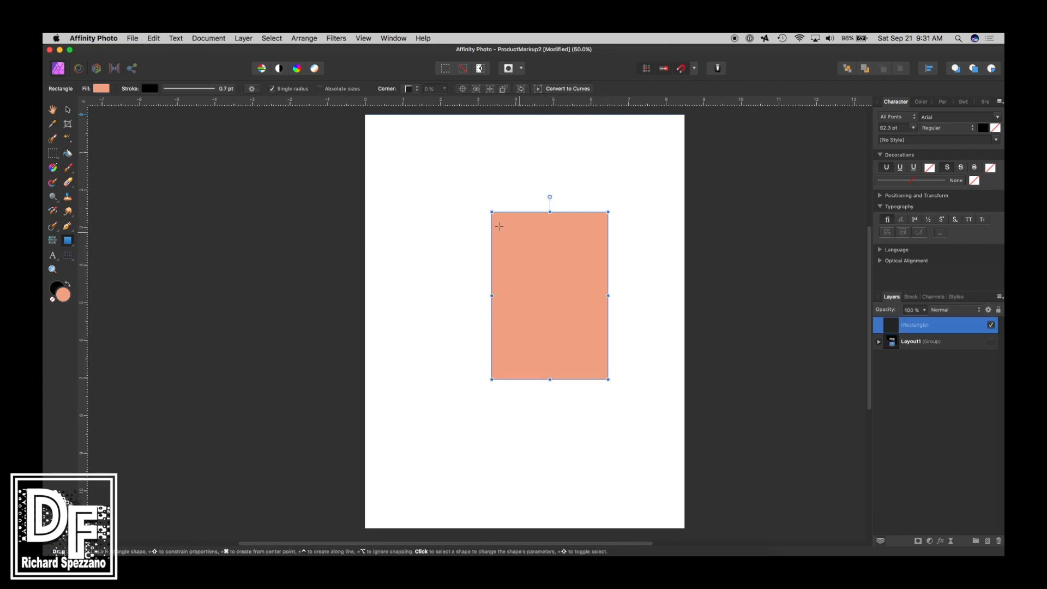
click(68, 109)
mouse_move(549, 280)
mouse_down()
mouse_move(543, 296)
mouse_move(544, 285)
mouse_up()
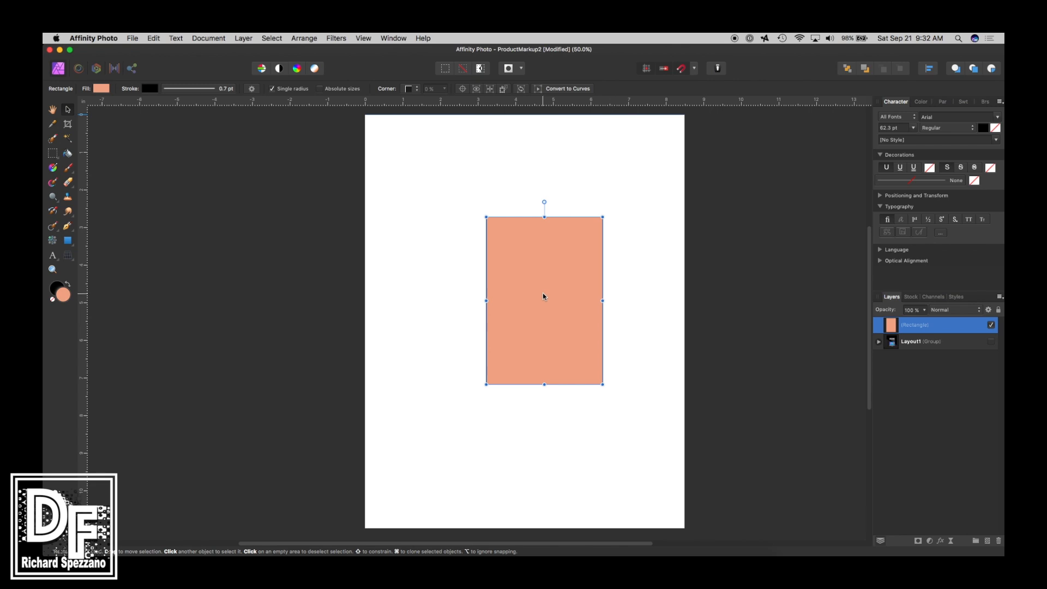
Duplicate the front rectangle and flip the copy into a narrow side strip against its left edge
key(super+j)
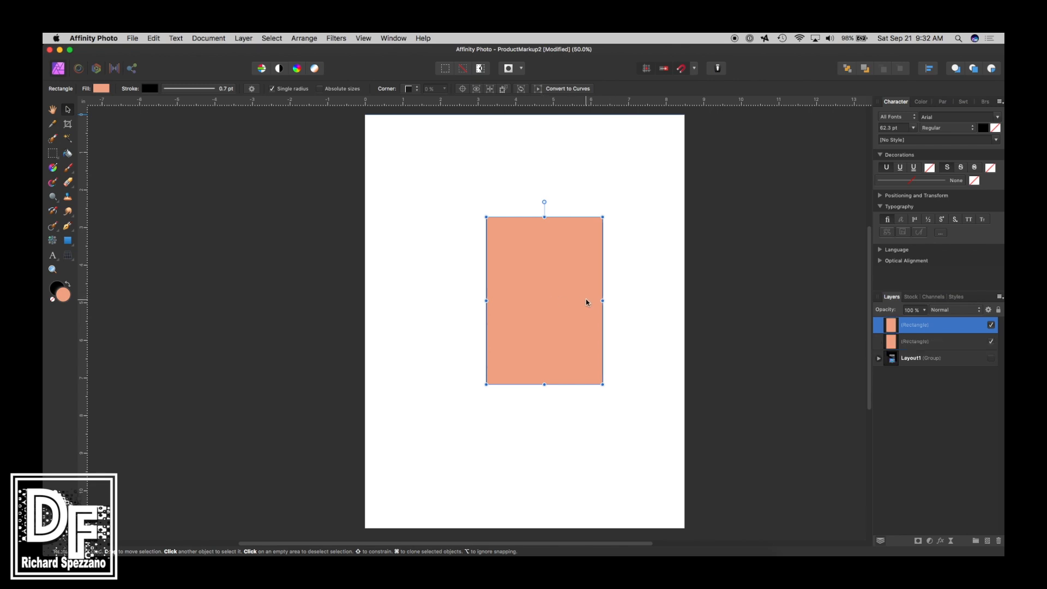
drag(602, 301, 463, 308)
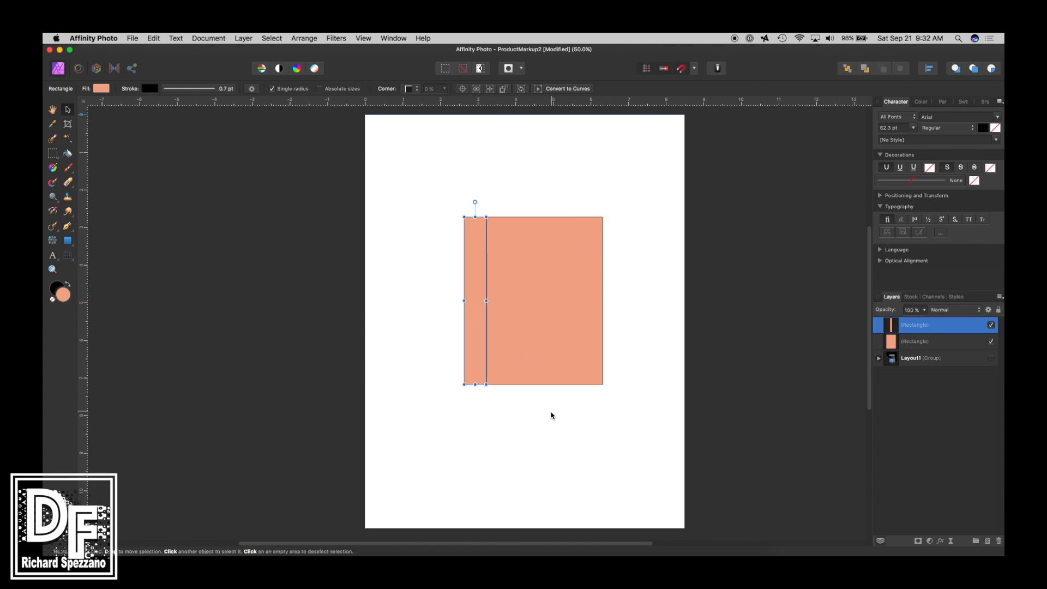
click(515, 356)
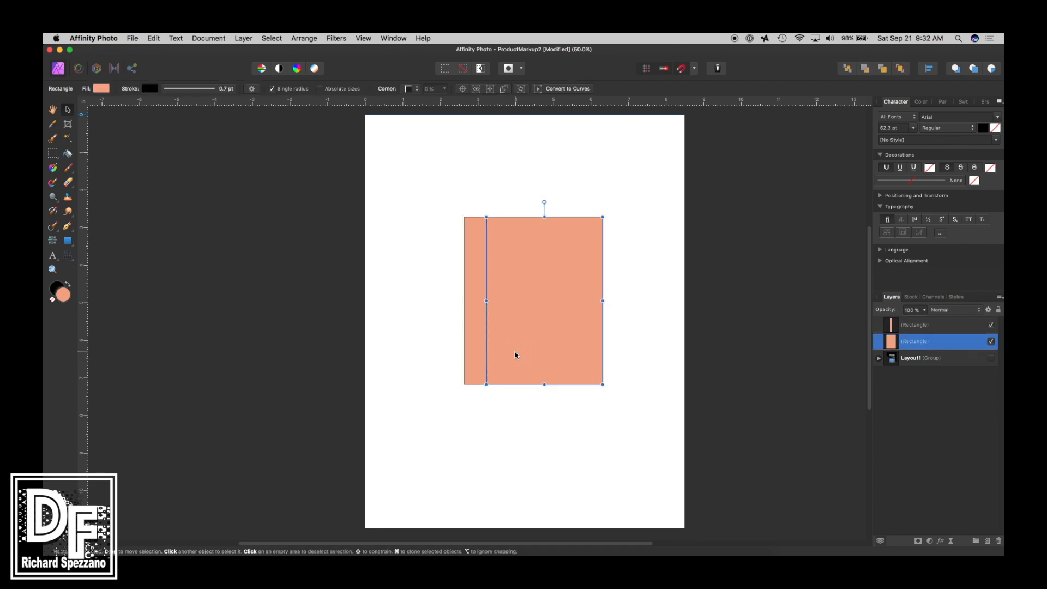
click(480, 338)
Duplicate the front rectangle again and flip the copy into a shallow top strip above its upper edge, matching the side strip's depth
click(523, 317)
key(super+j)
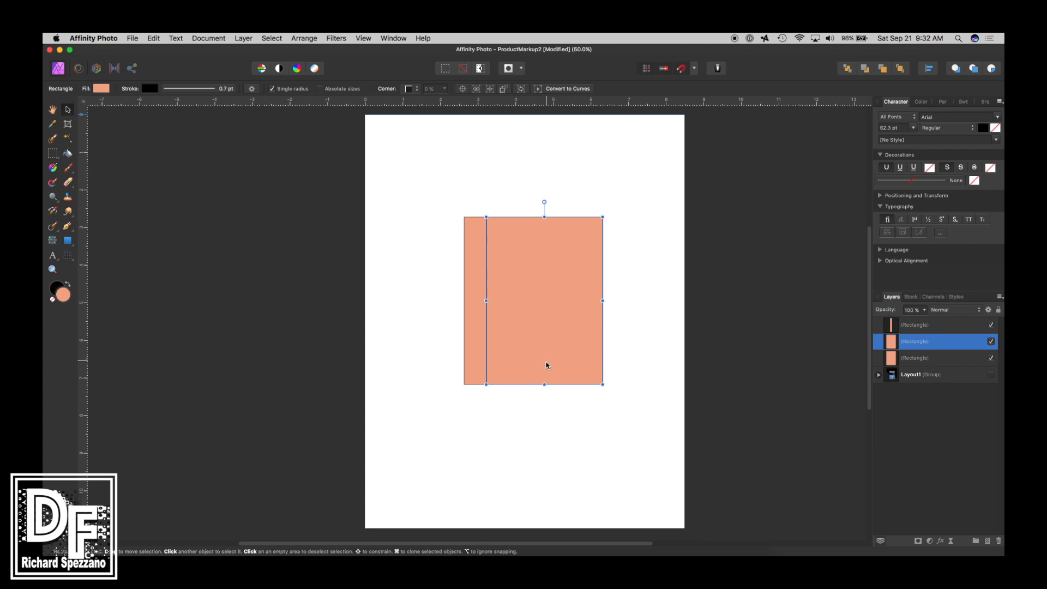
drag(544, 385, 535, 193)
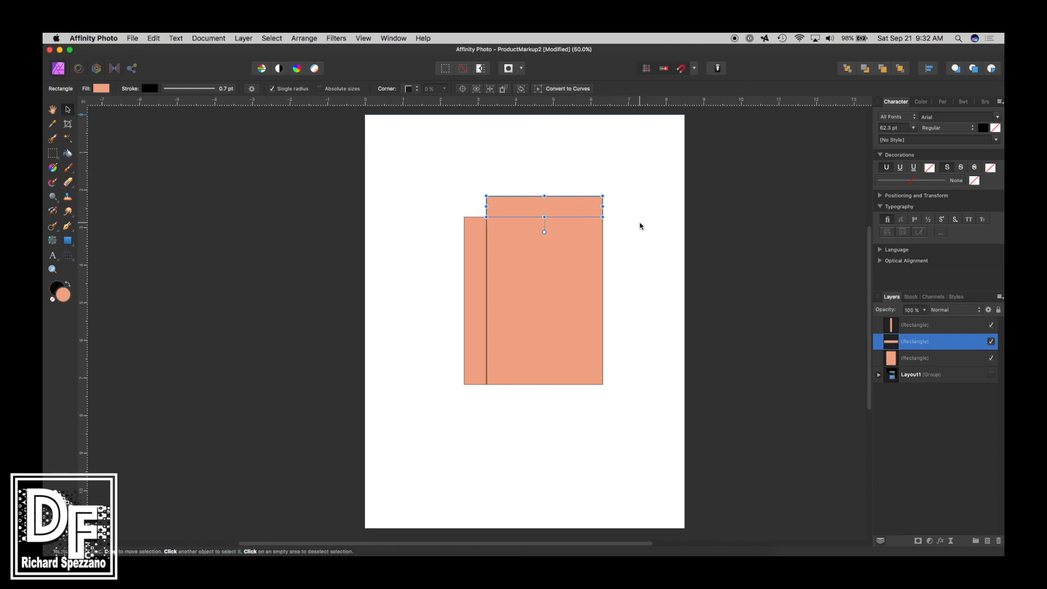
click(427, 230)
click(496, 211)
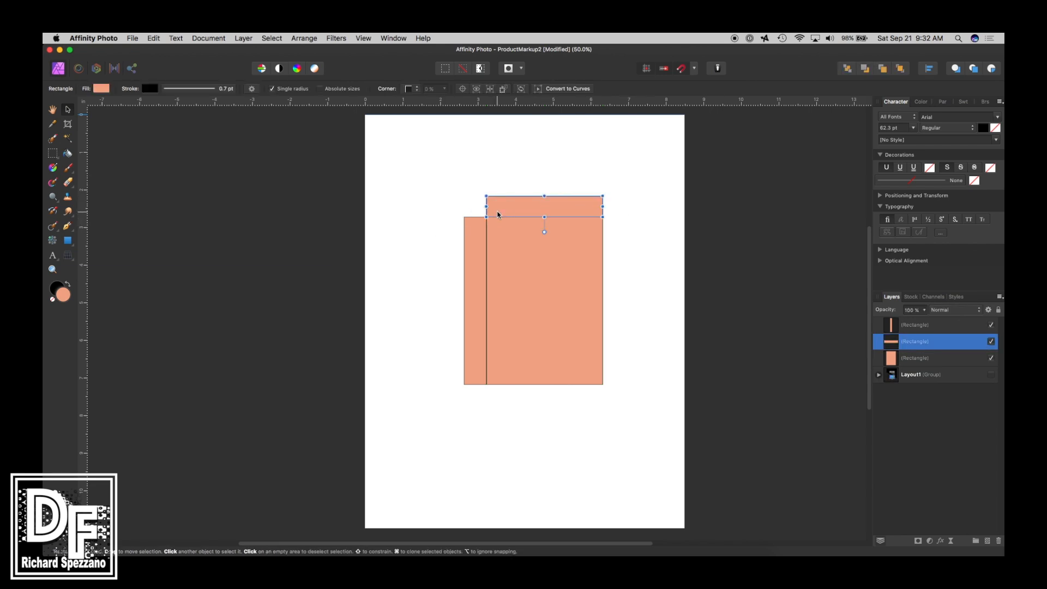
drag(544, 194, 544, 193)
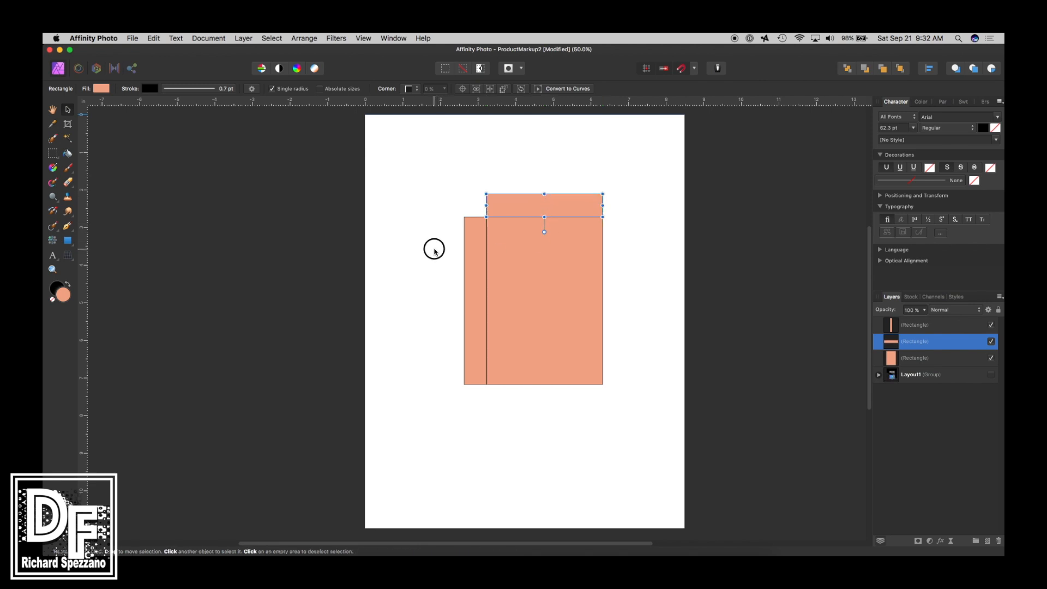
click(462, 256)
Set the outline width of the box rectangles to 0.8 pt
click(510, 213)
click(188, 90)
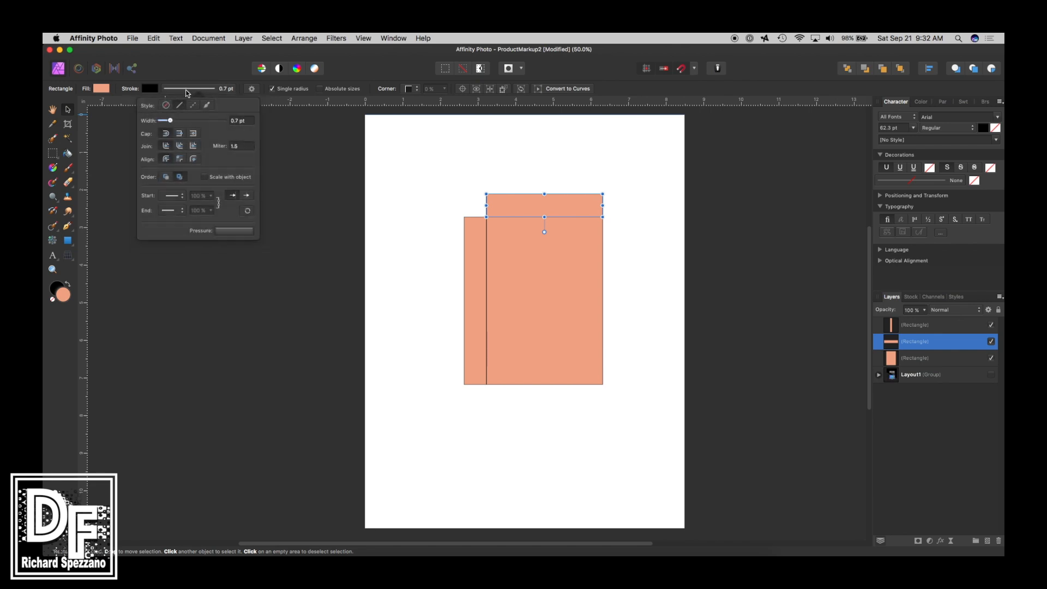
drag(173, 121, 178, 121)
click(522, 273)
click(479, 270)
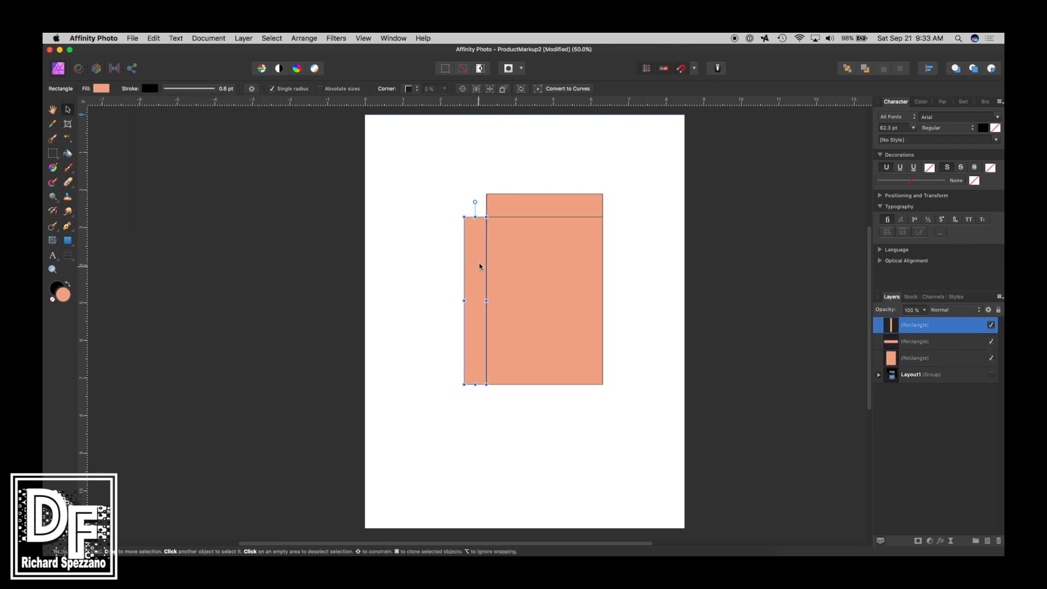
click(409, 256)
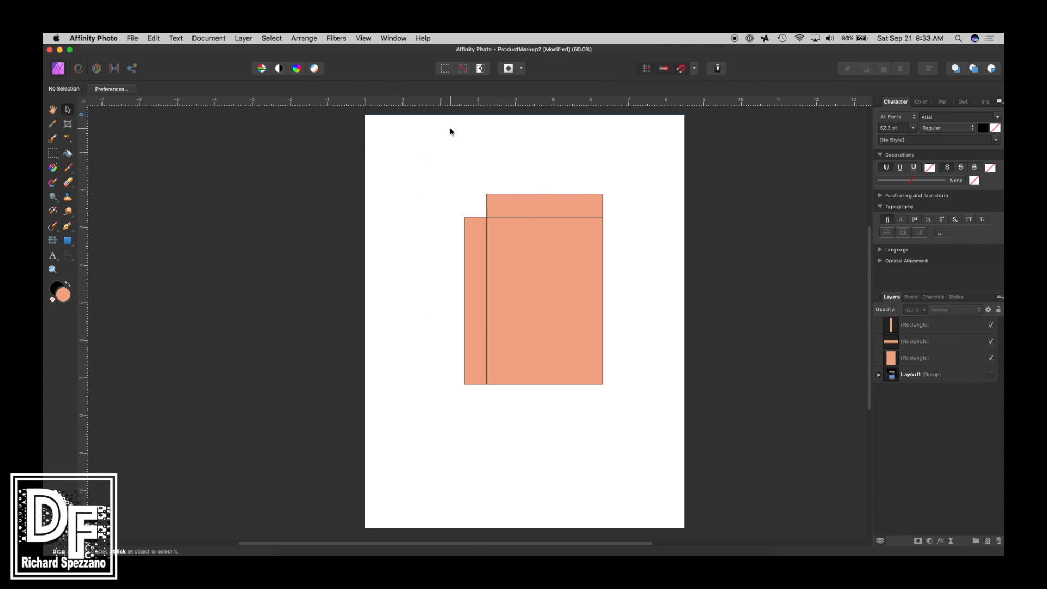
Place horizontal and vertical guides along the outer edges and fold lines of the three rectangles
drag(519, 103, 514, 385)
drag(83, 180, 486, 218)
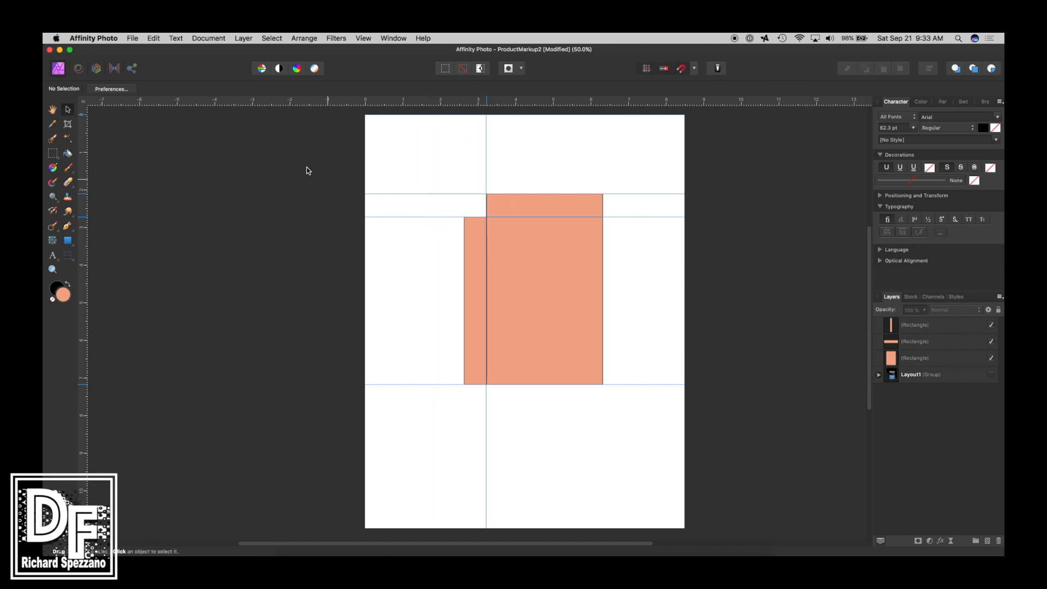
drag(82, 176, 464, 217)
drag(82, 171, 603, 216)
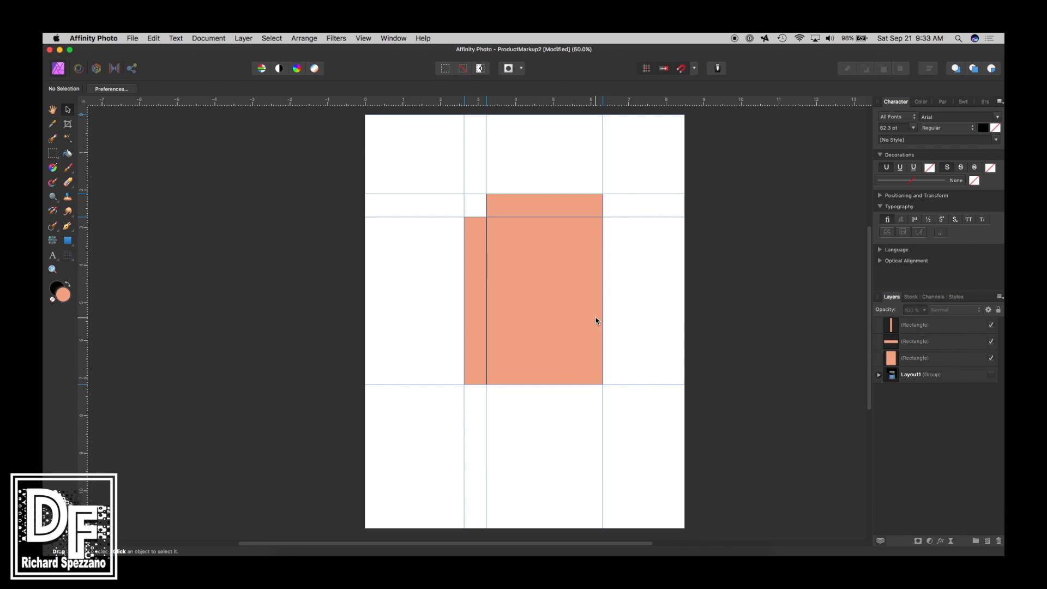
Move the large front rectangle's layer above the two strip layers in the stacking order
click(894, 358)
click(893, 342)
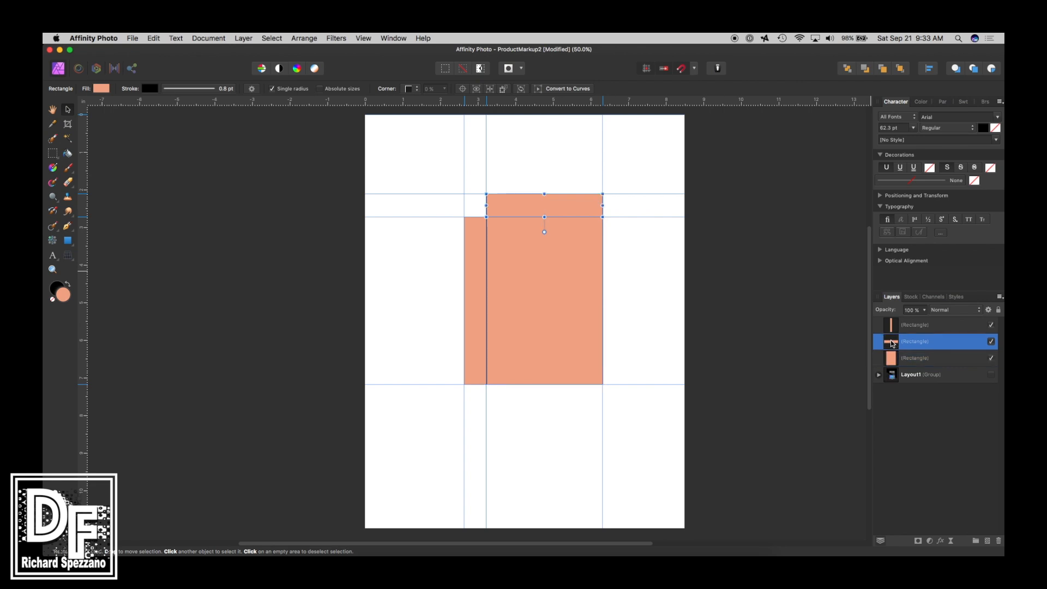
click(892, 342)
drag(893, 359, 891, 326)
click(540, 270)
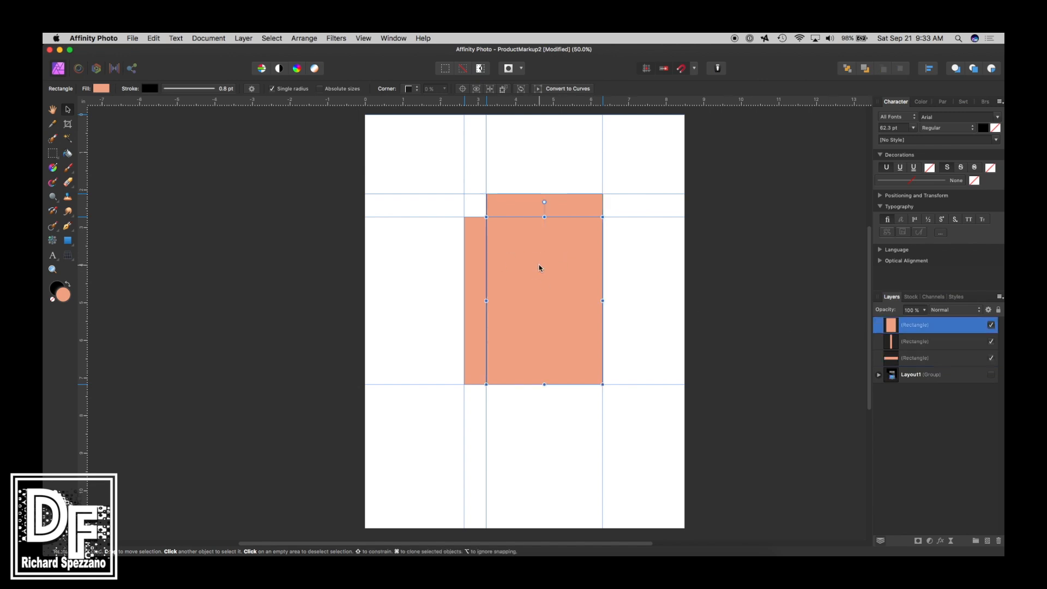
Rename the three rectangle layers Front, Side and Top to match their box faces
double_click(911, 327)
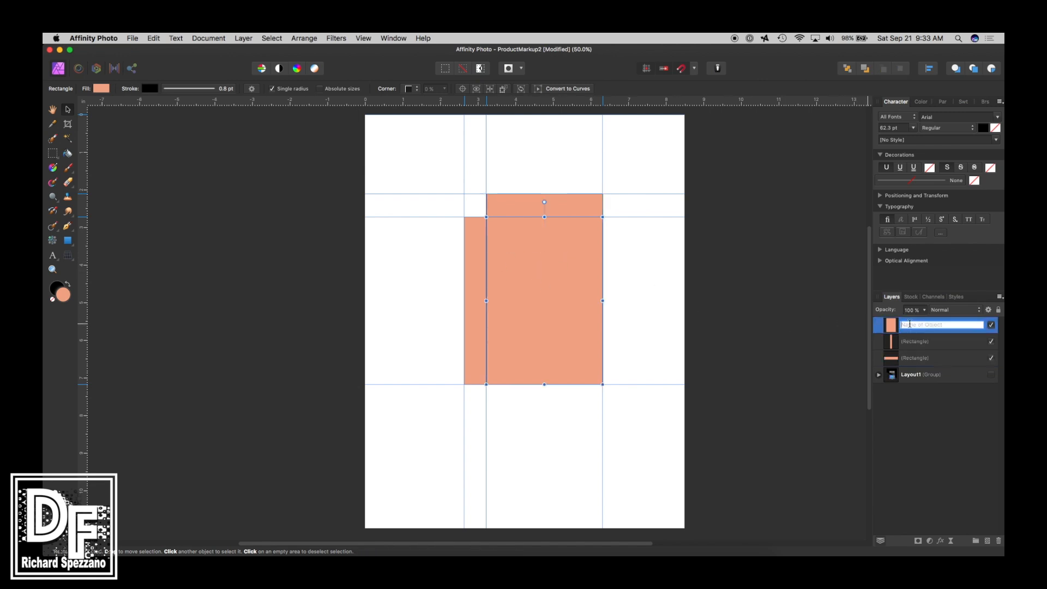
text(Front)
click(894, 343)
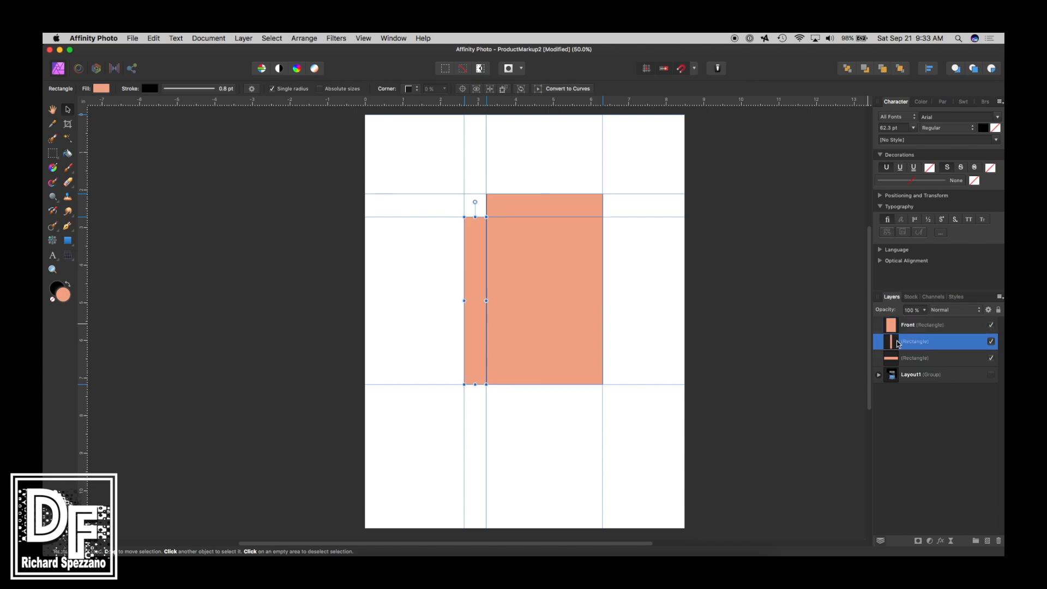
double_click(920, 342)
text(Side)
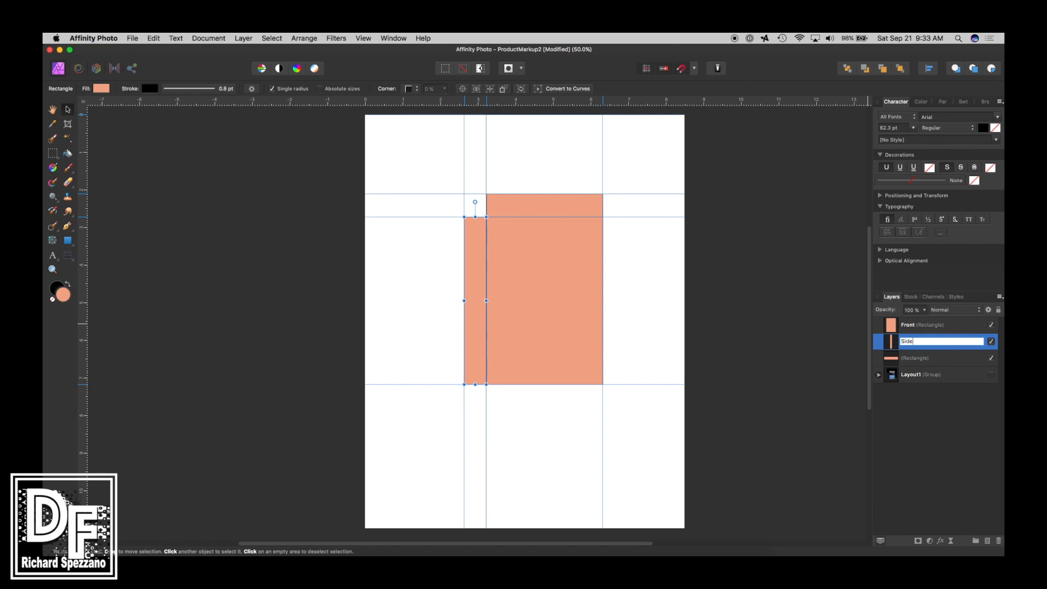
double_click(905, 358)
text(Top)
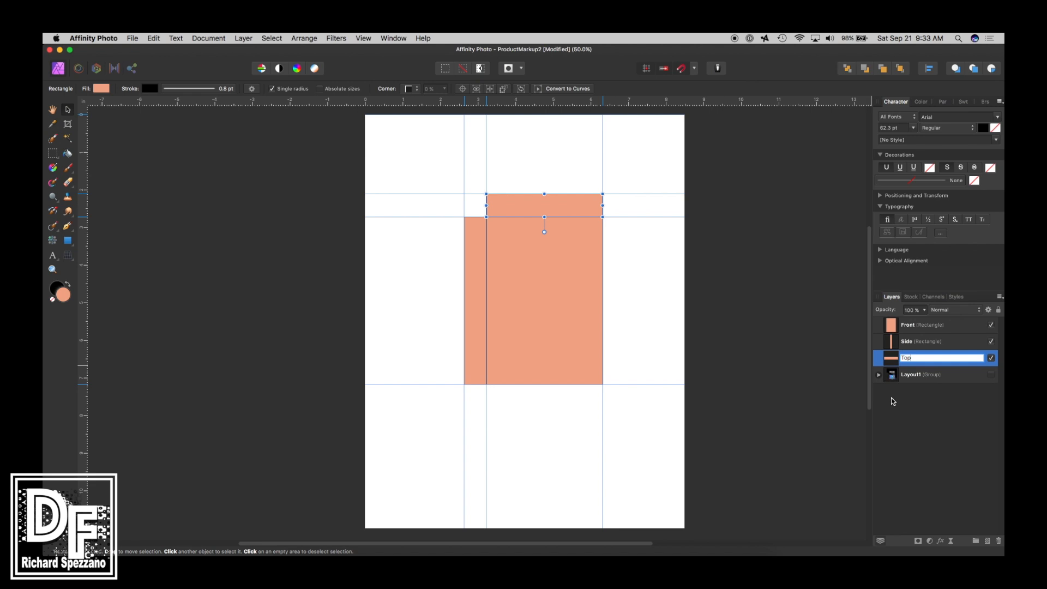
click(900, 385)
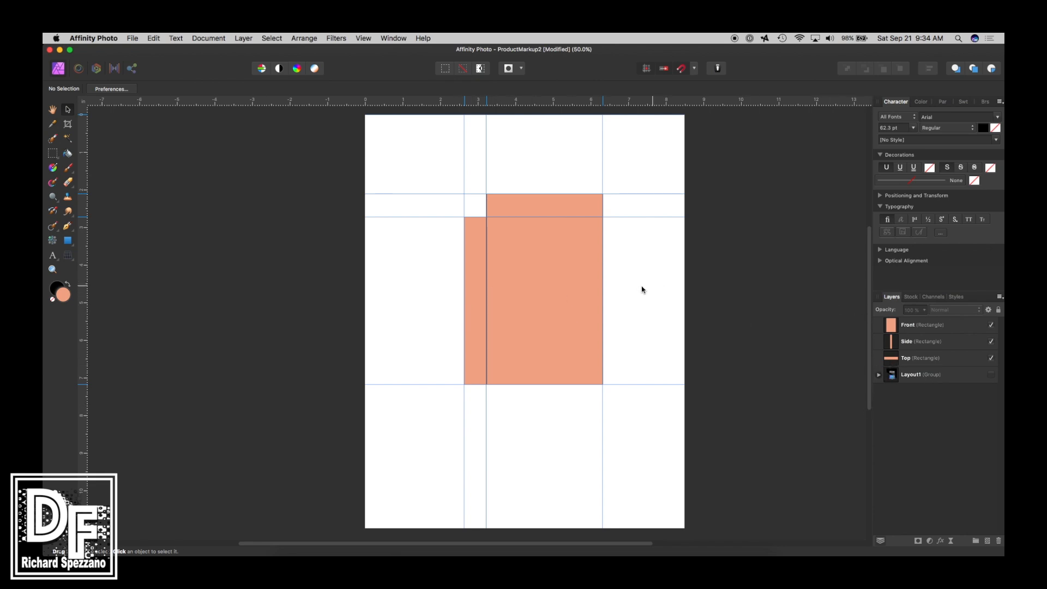
Add an artistic text "X" about 141 pt in size and position it near the centre of the front rectangle
click(893, 325)
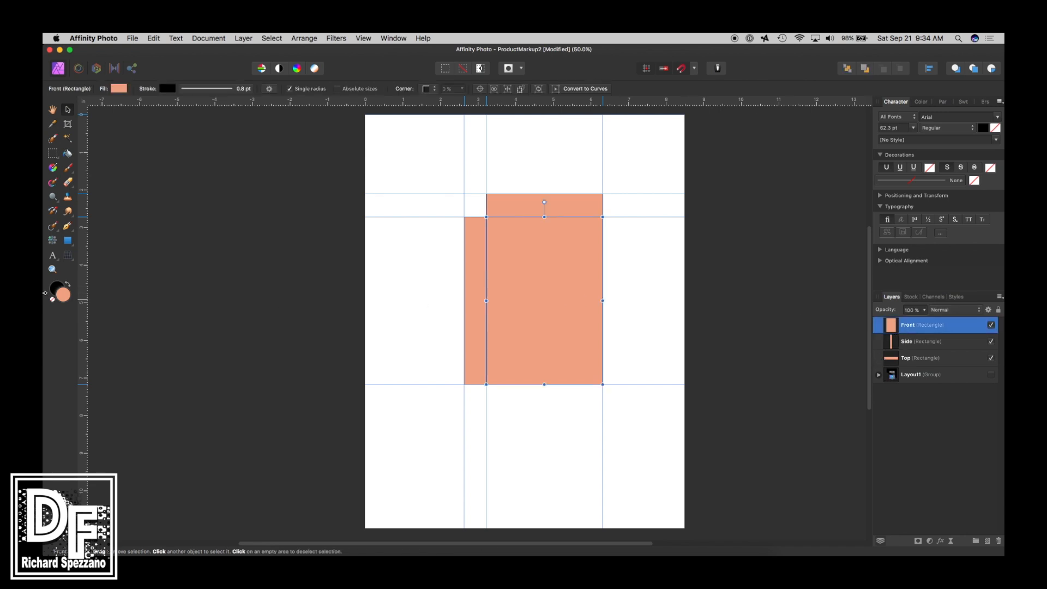
click(53, 255)
drag(523, 255, 554, 305)
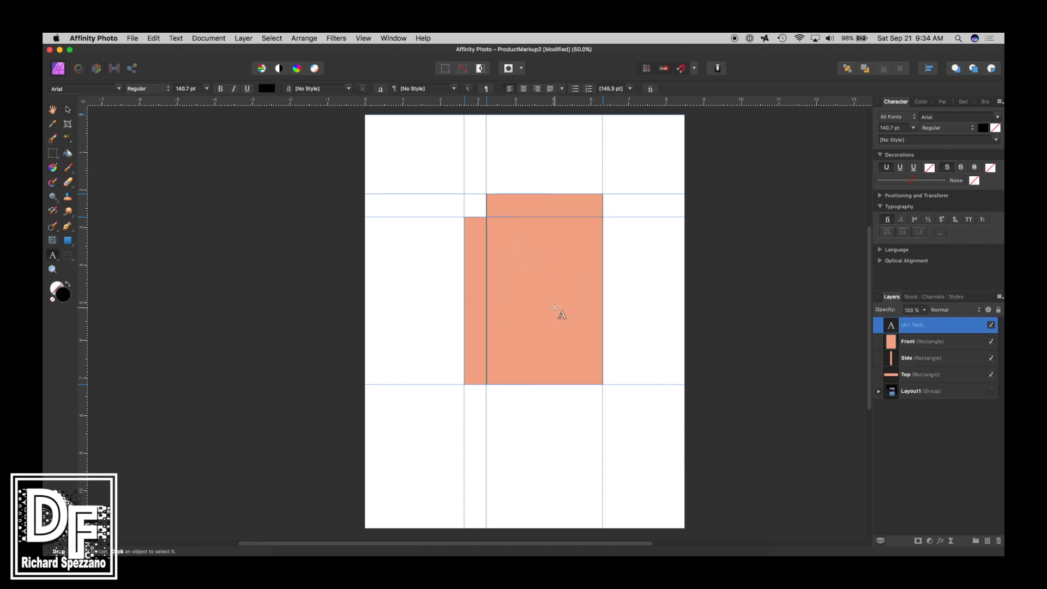
text(X)
key(Escape)
click(68, 109)
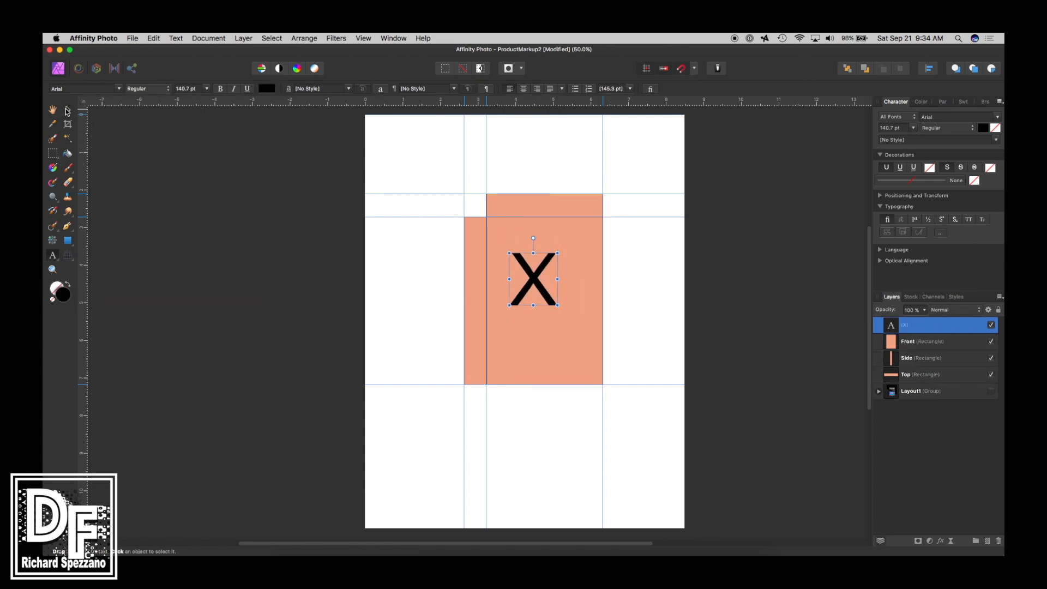
drag(528, 278, 535, 286)
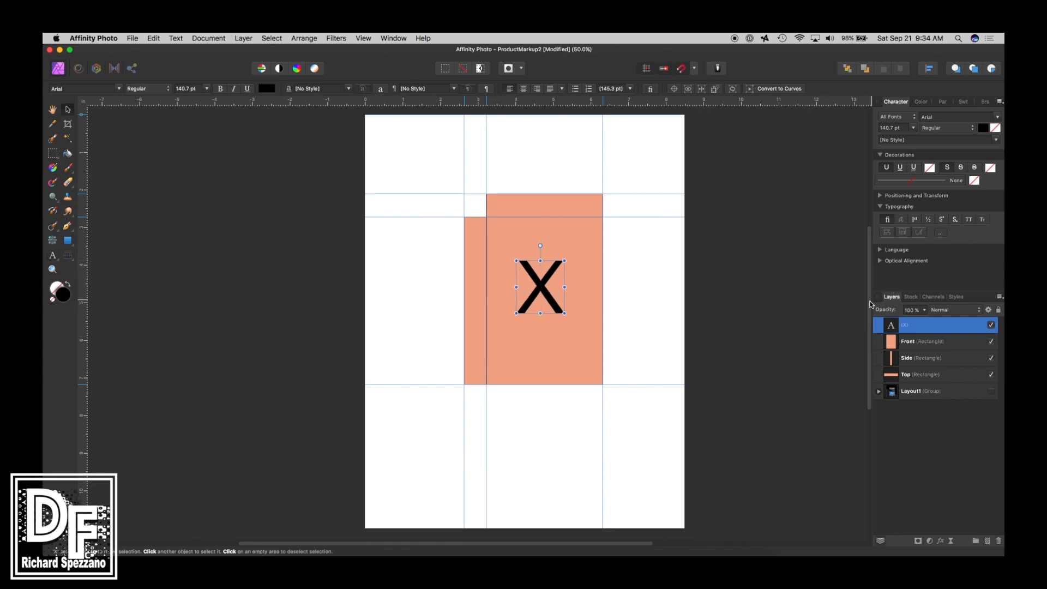
Rename the "X" text layer as Placeholder
double_click(909, 326)
text(Placeholder)
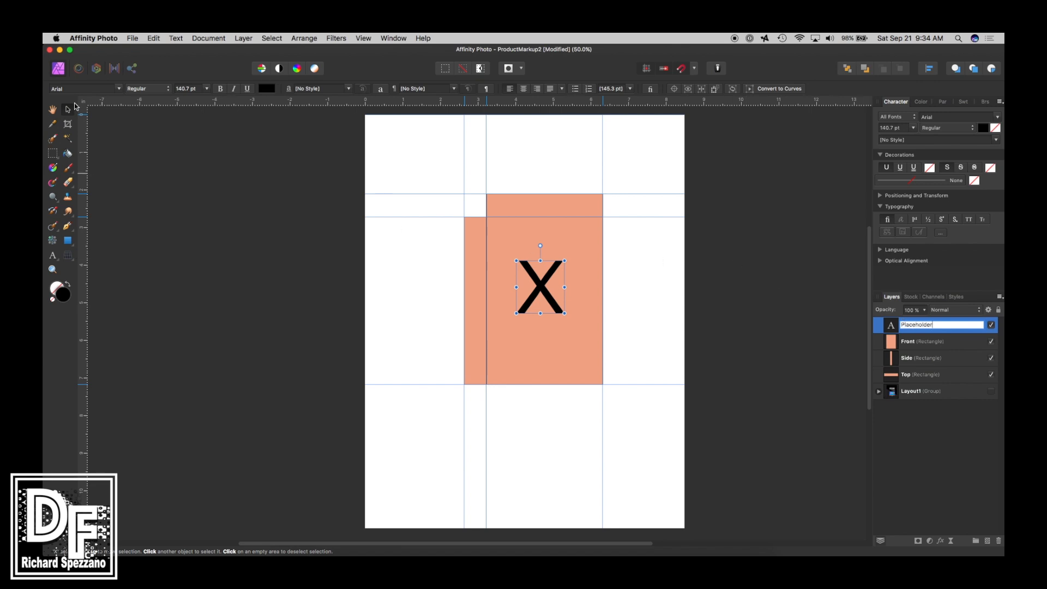
click(54, 108)
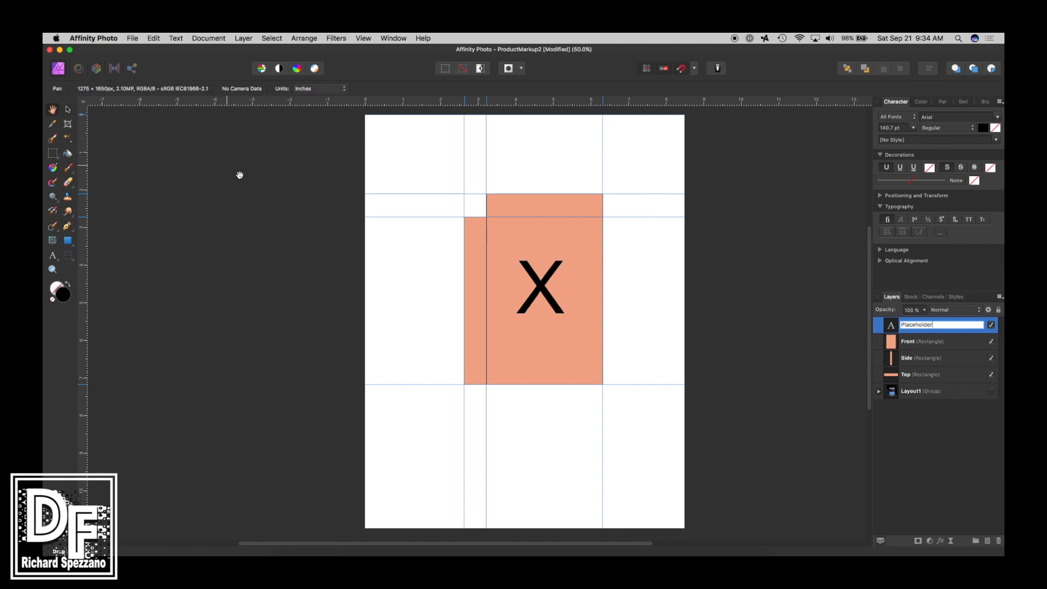
click(68, 110)
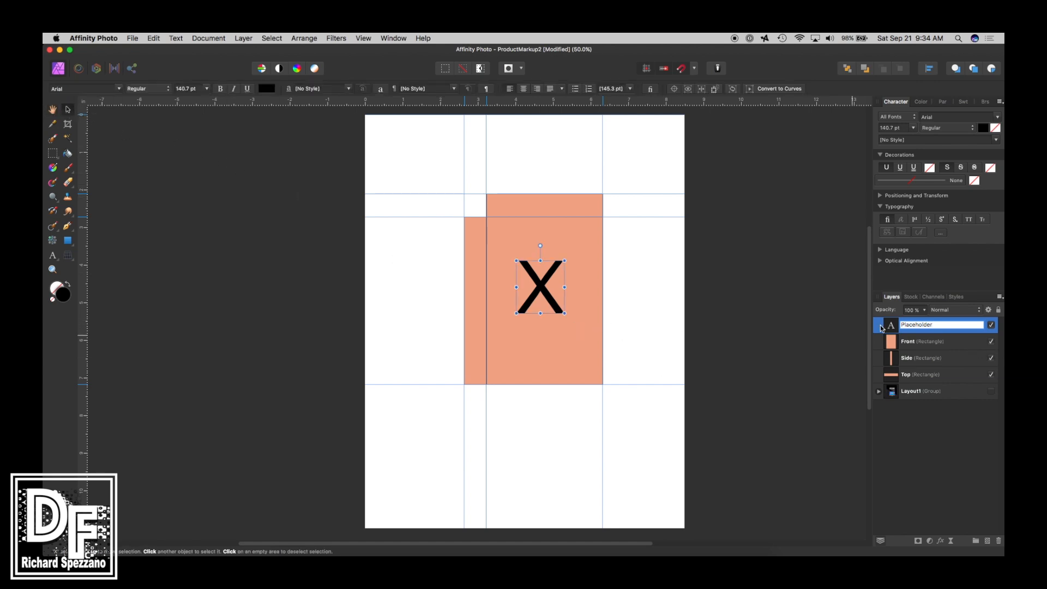
click(917, 413)
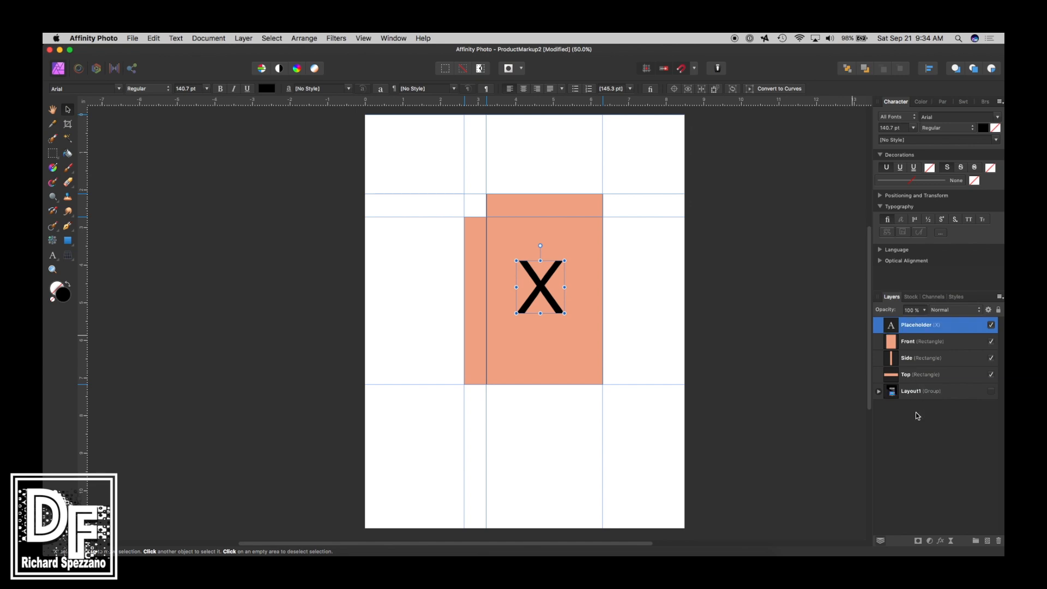
Duplicate the Placeholder text layer and place the copy directly above the Side layer
click(891, 327)
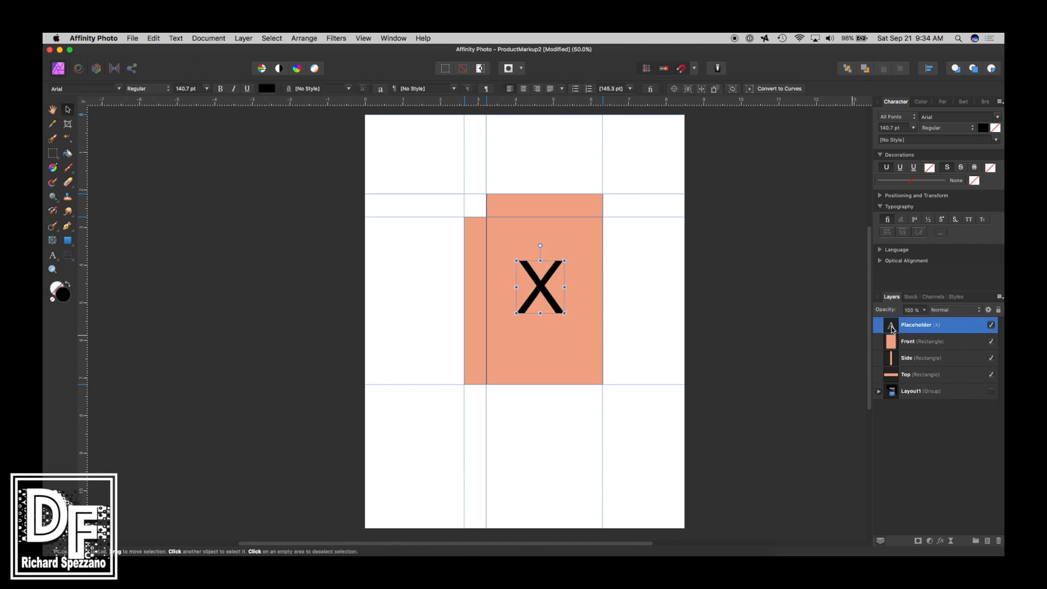
key(super+j)
drag(892, 342, 889, 369)
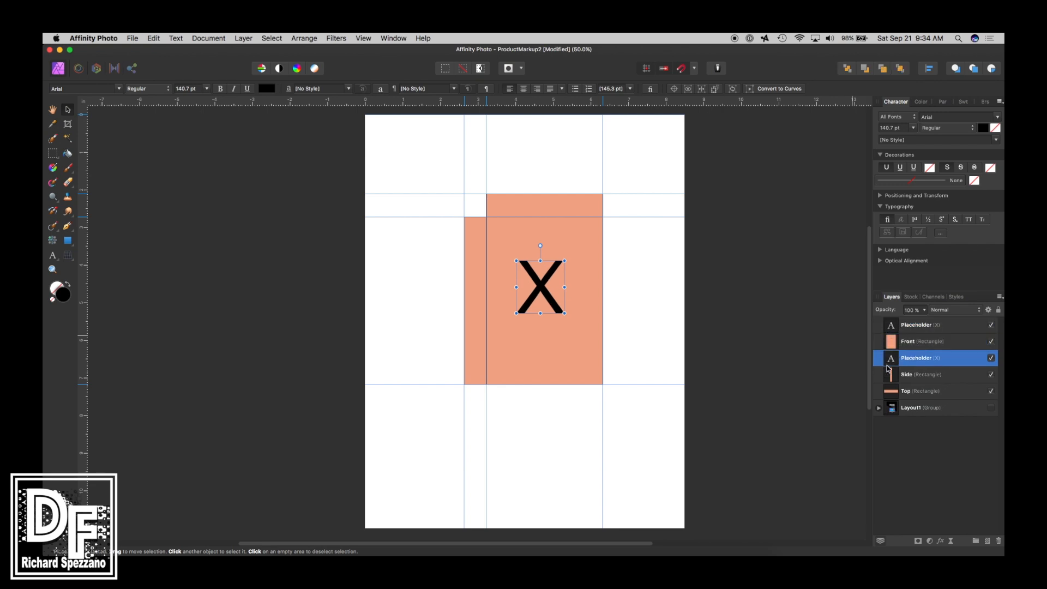
Move the copied X onto the side rectangle and scale it down to about 38 pt to fit the narrow face
drag(528, 285, 478, 286)
click(866, 357)
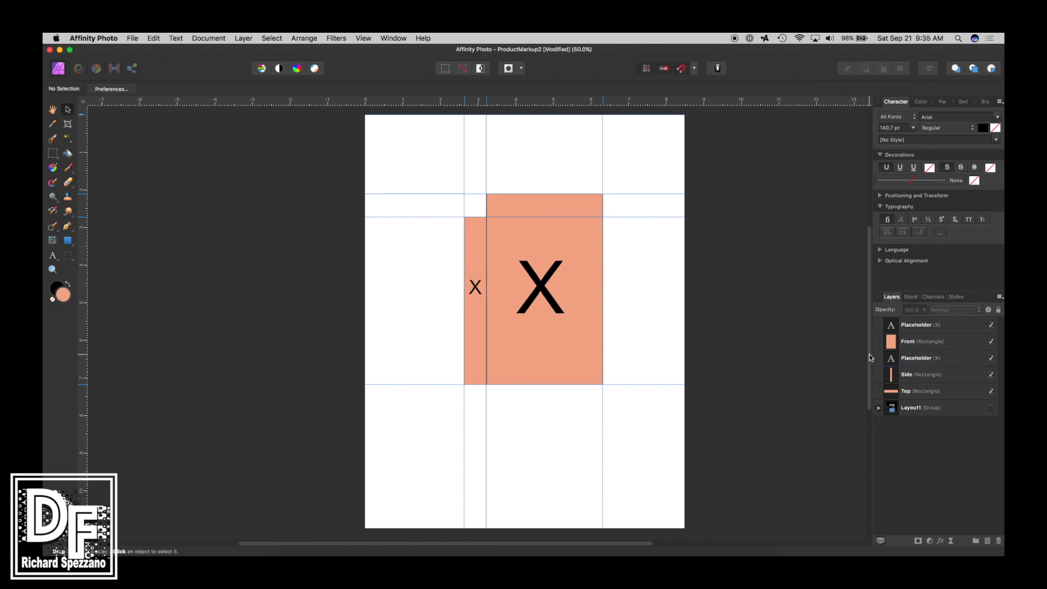
Duplicate the side face's Placeholder layer, place the copy directly above the Top layer and centre its X on the top rectangle
click(889, 362)
key(super+j)
drag(890, 375, 888, 404)
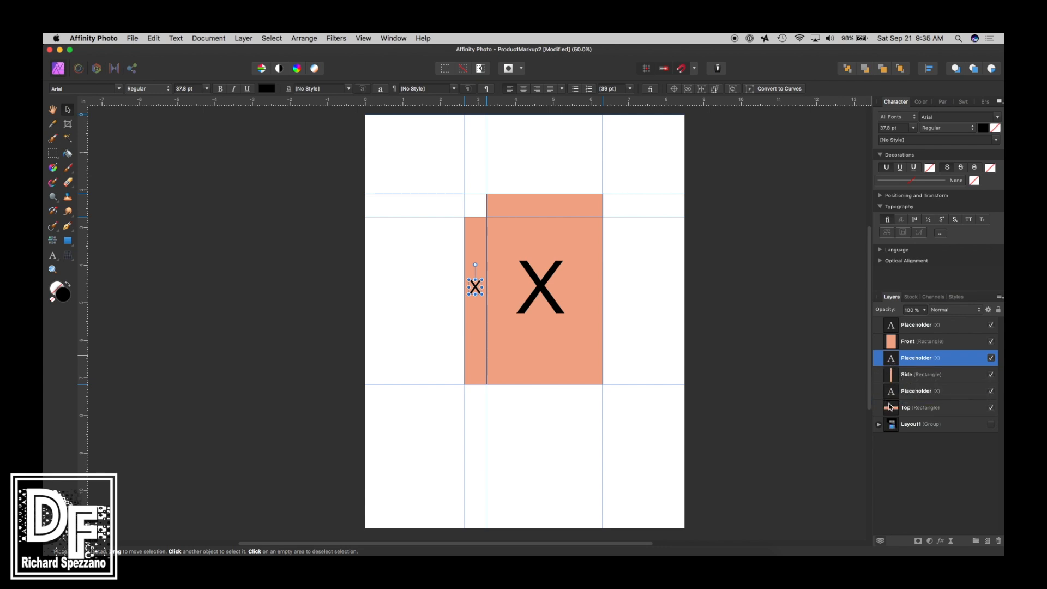
click(893, 391)
drag(475, 285, 546, 206)
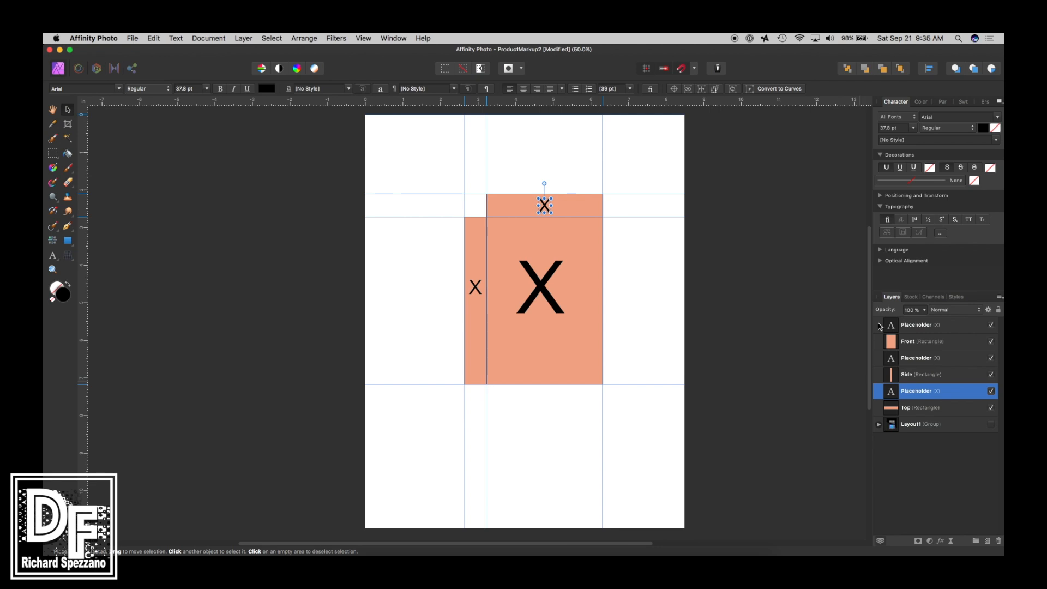
click(285, 239)
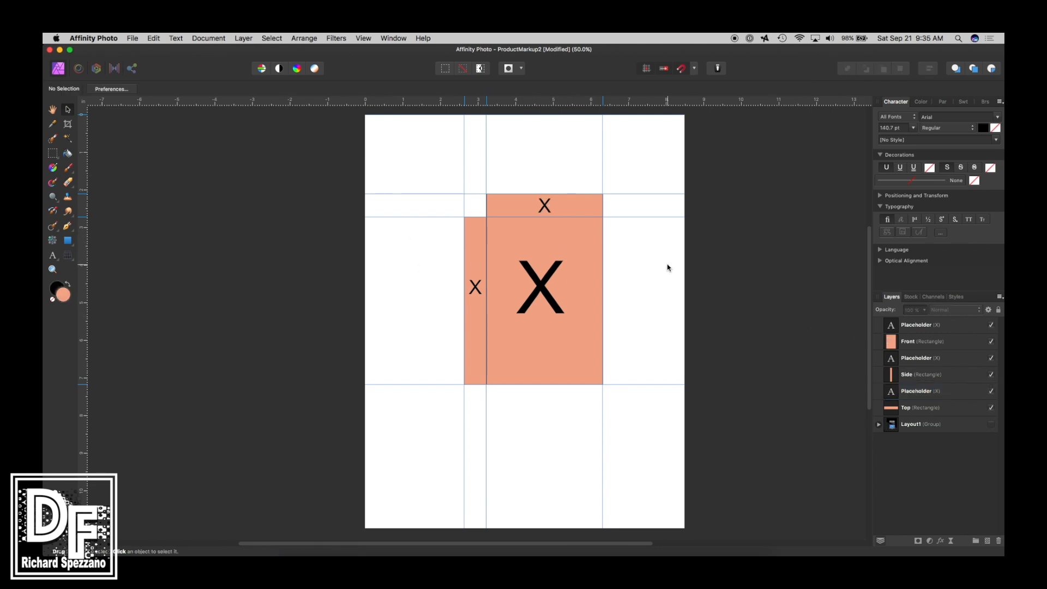
Group the Front rectangle with its Placeholder text and name the group Front
click(893, 342)
shift+click(892, 328)
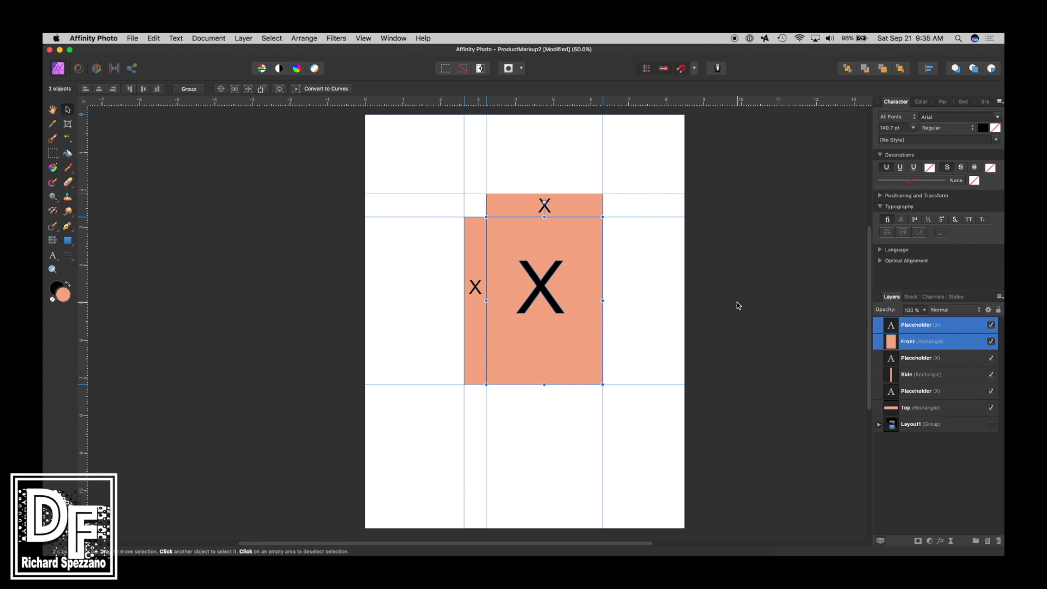
key(super+g)
double_click(910, 325)
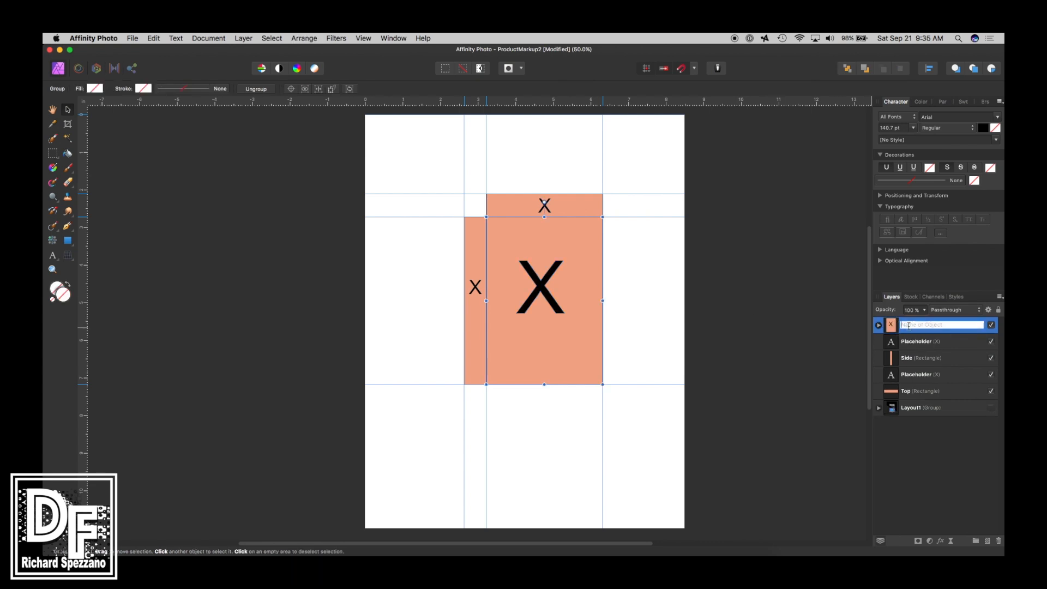
text(F)
Group the Side rectangle with its Placeholder text and name the group Side
click(889, 356)
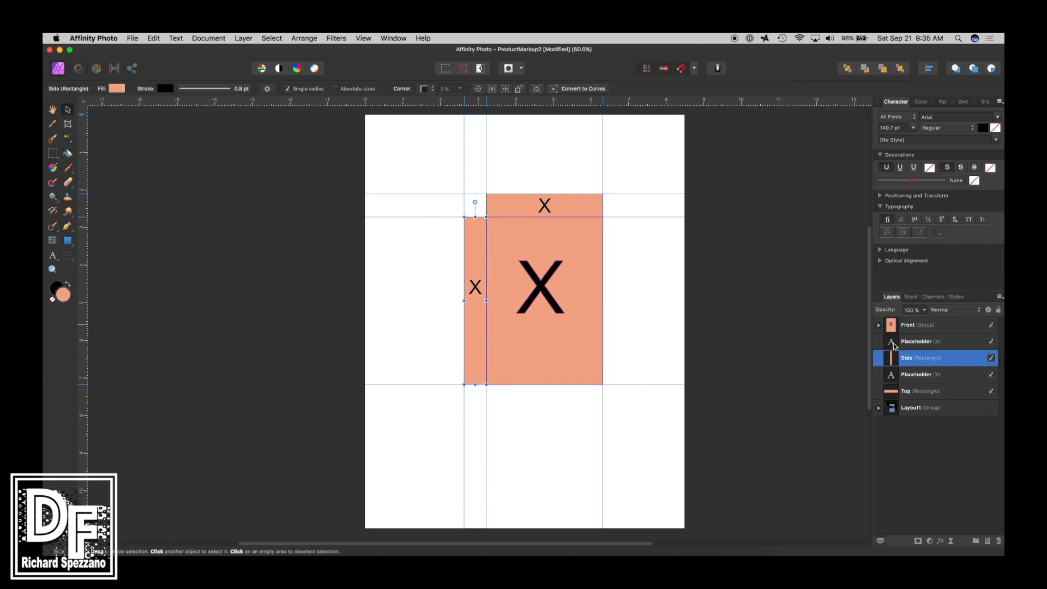
shift+click(893, 343)
key(super+g)
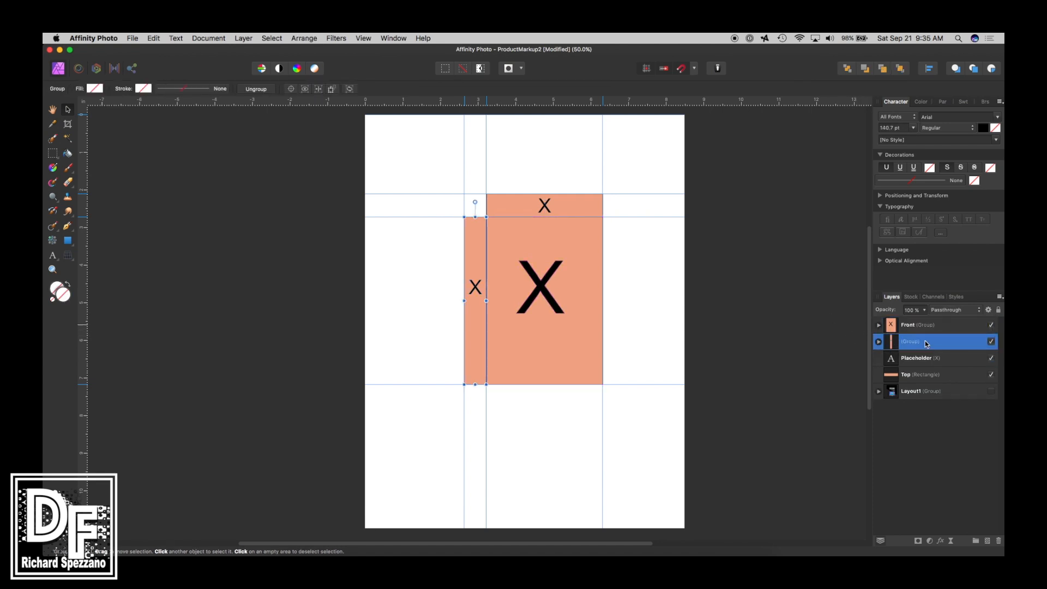
double_click(913, 343)
text(Si)
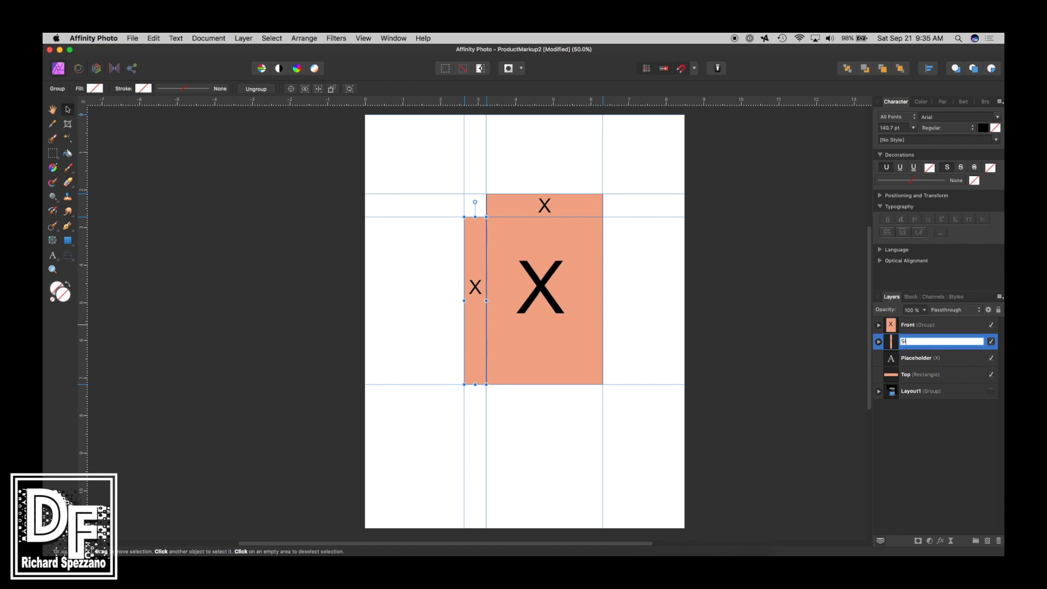
Group the Top rectangle with its Placeholder text and name the group Top
click(895, 374)
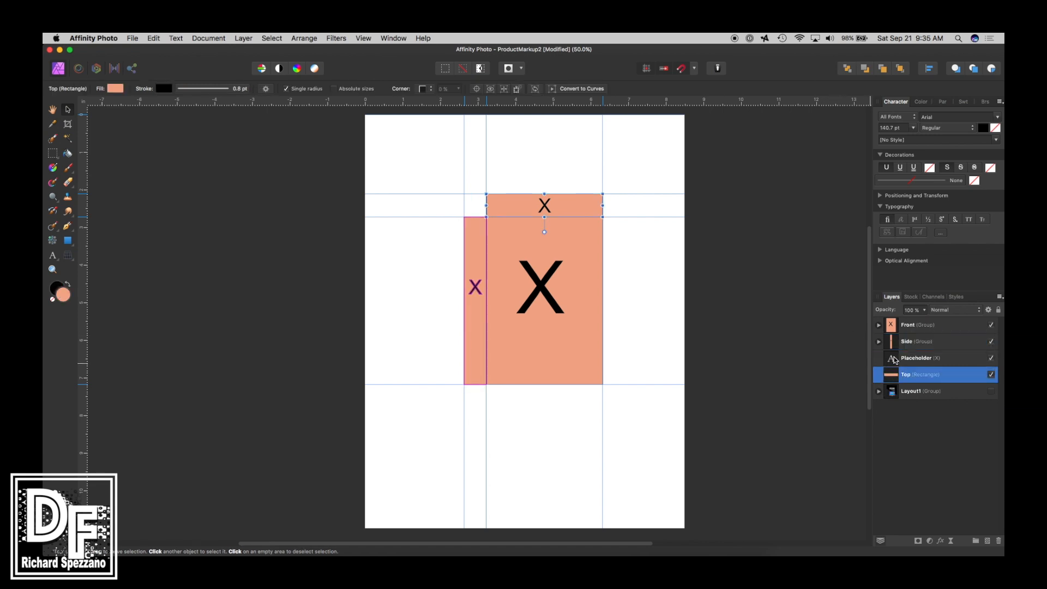
shift+click(894, 359)
key(super+g)
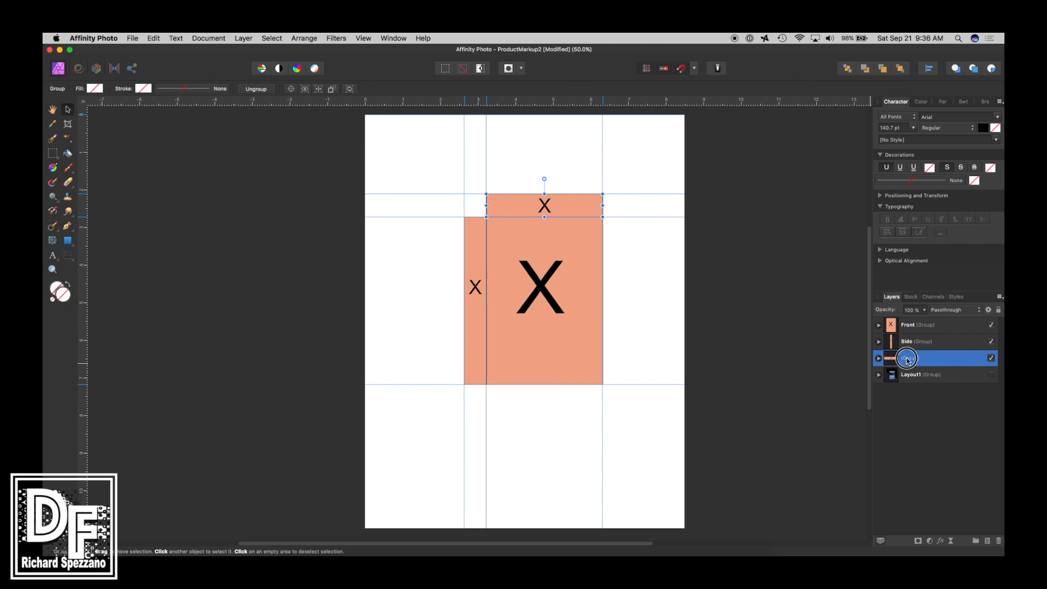
double_click(905, 358)
text(To)
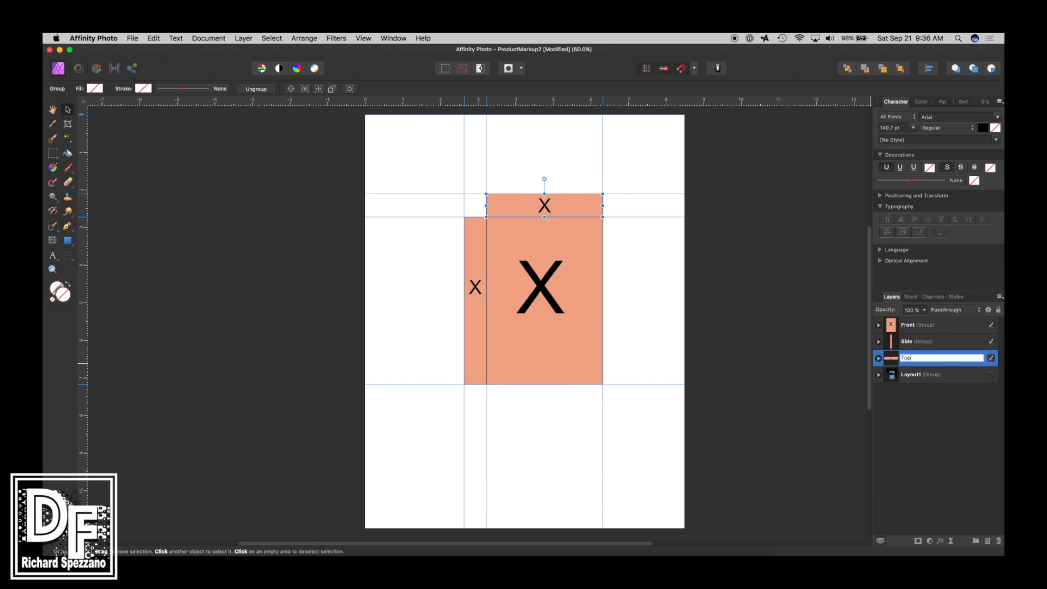
text(p)
click(931, 424)
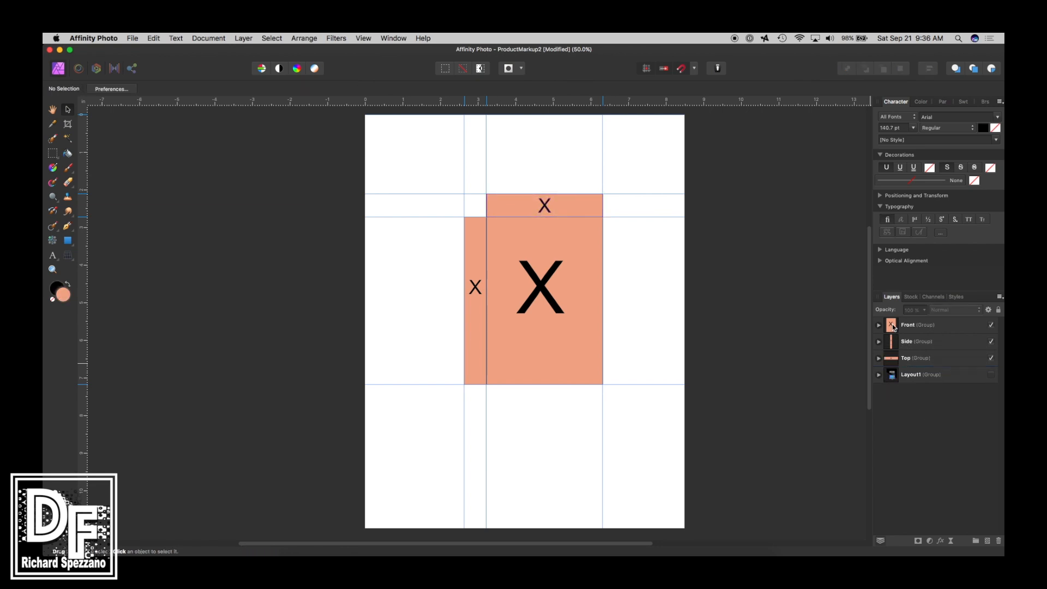
Colour-tag the layer groups: Front red, Side green and Top purple
click(892, 325)
right_click(892, 327)
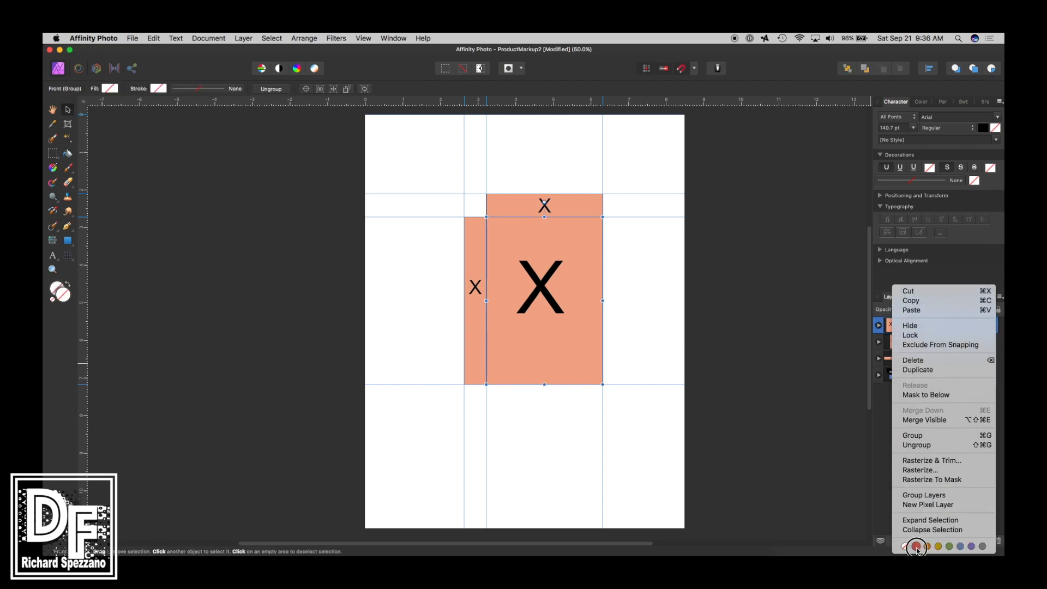
click(917, 547)
click(923, 342)
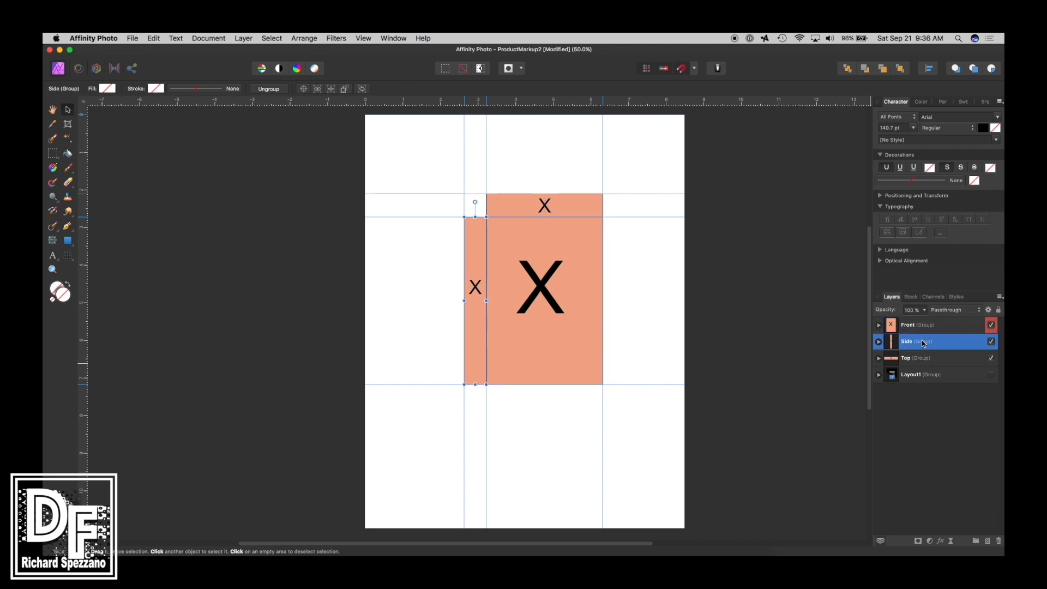
right_click(923, 343)
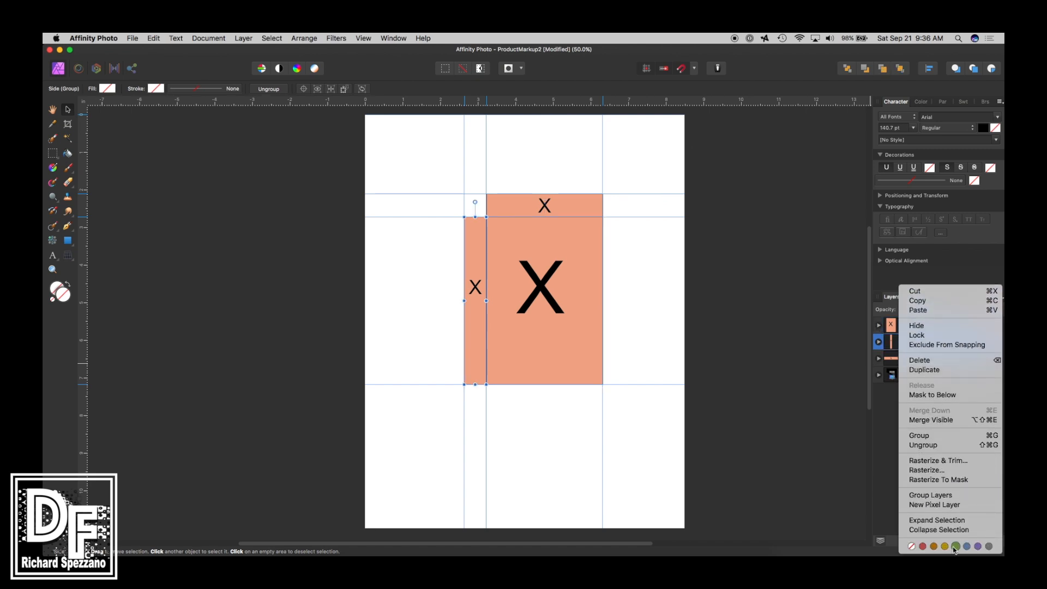
click(955, 547)
click(922, 359)
right_click(922, 358)
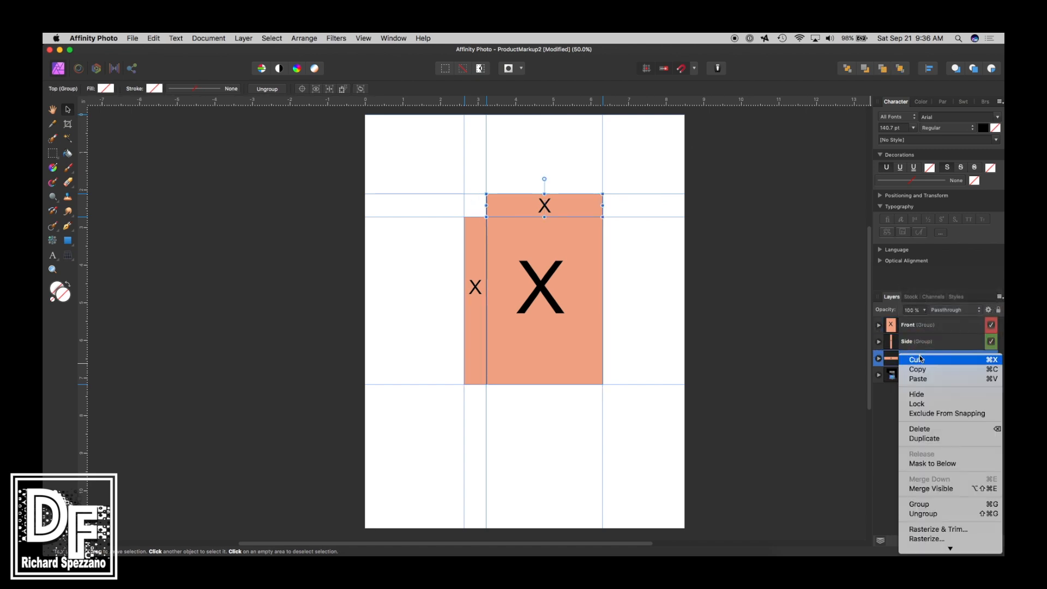
click(978, 547)
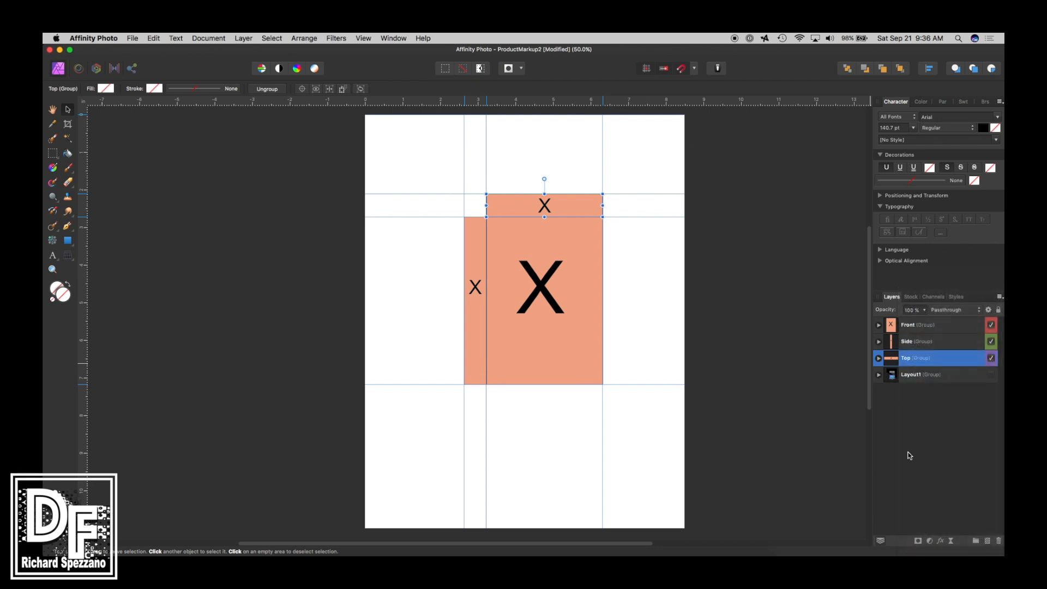
click(879, 325)
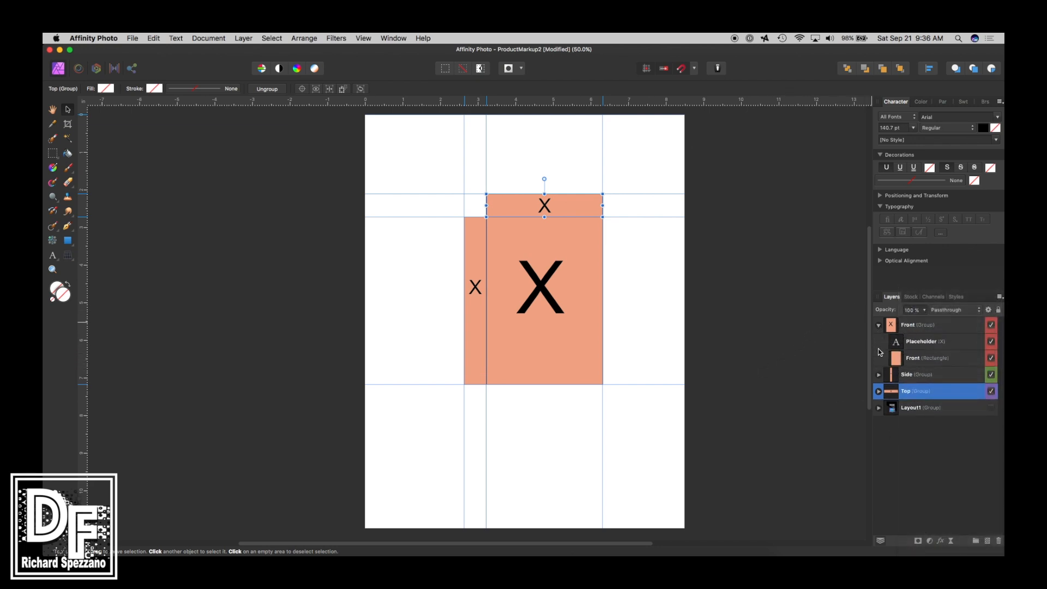
click(879, 325)
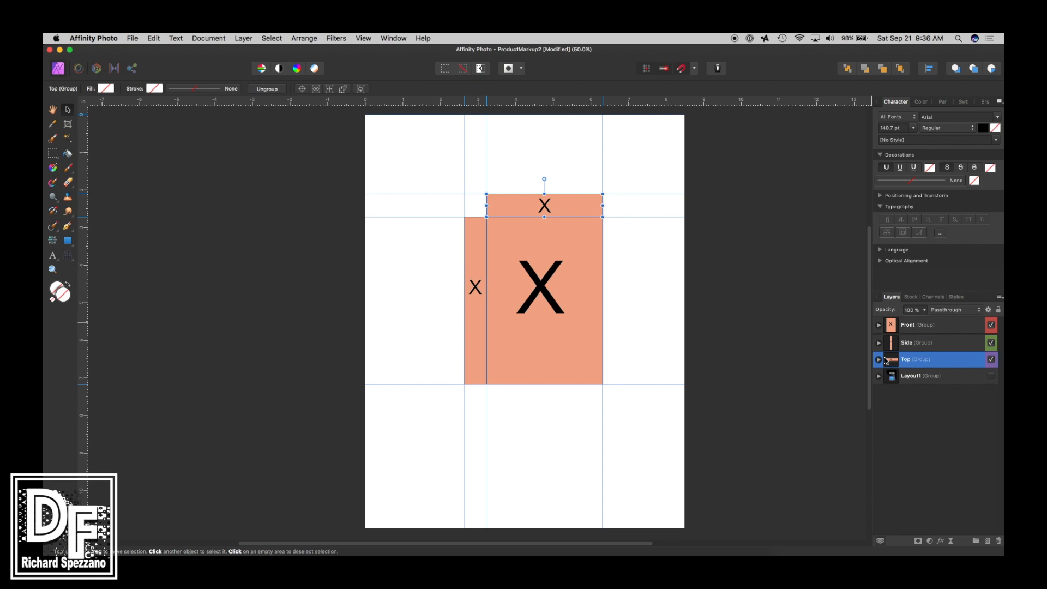
Group the Front, Side and Top groups together and name the new group FlatVersion
shift+click(892, 327)
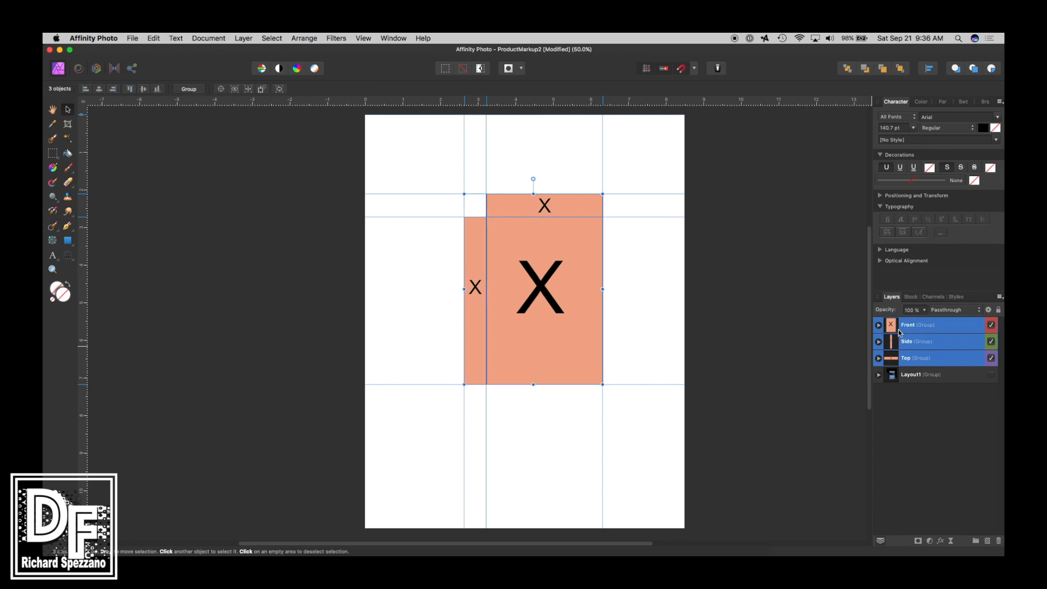
key(super+g)
double_click(911, 326)
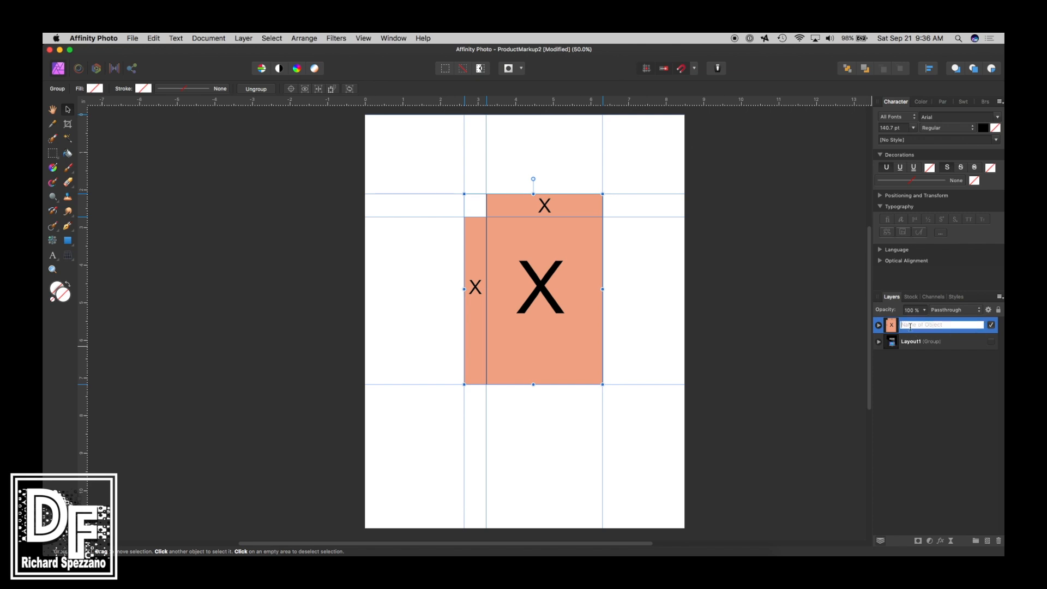
text(FlatVersion)
click(878, 326)
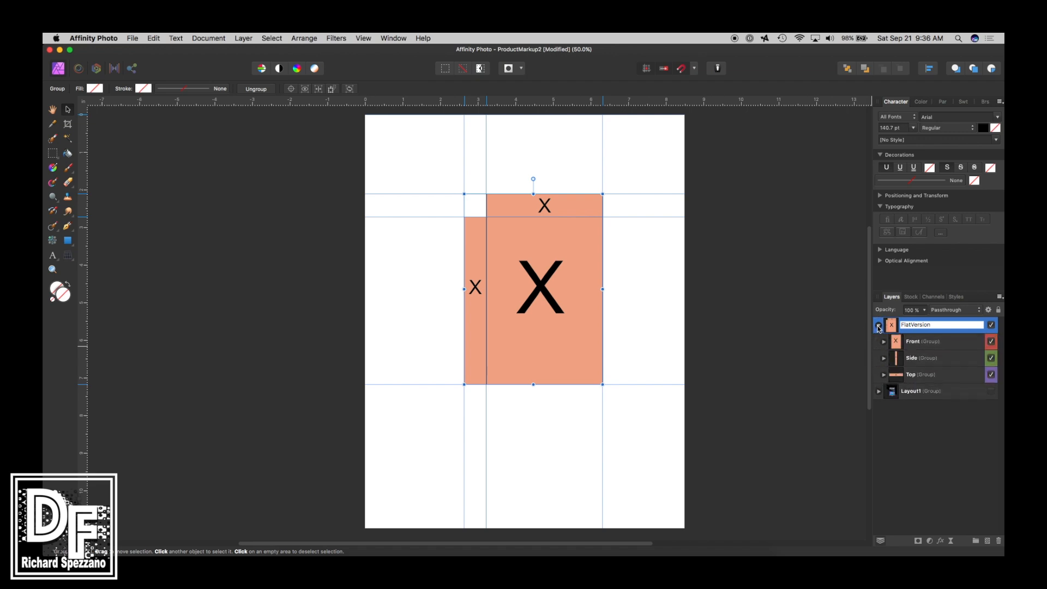
click(879, 326)
click(931, 391)
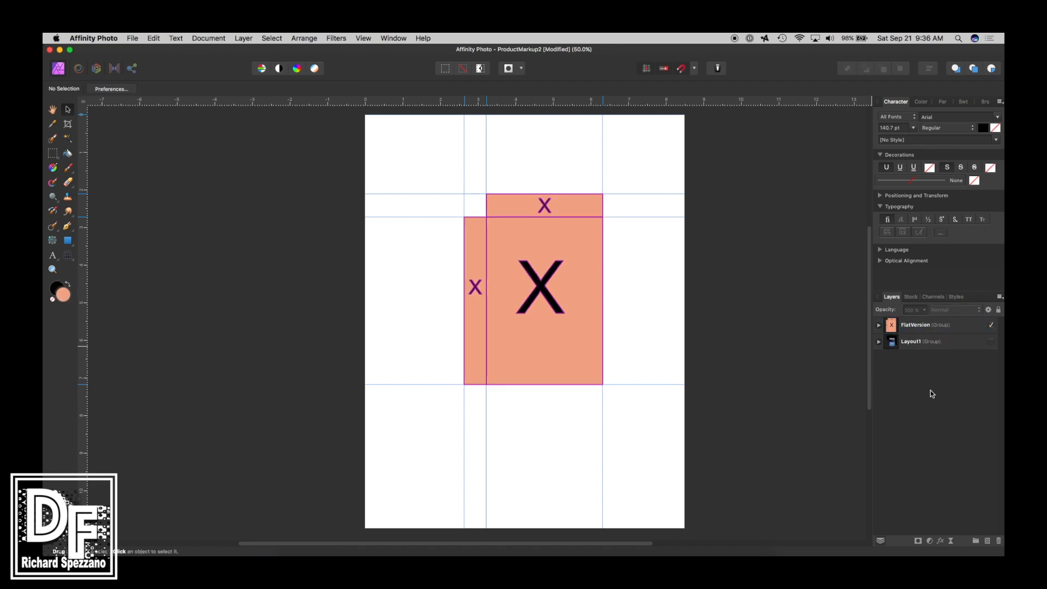
Duplicate the FlatVersion group and rename the upper copy 3d Version
click(893, 329)
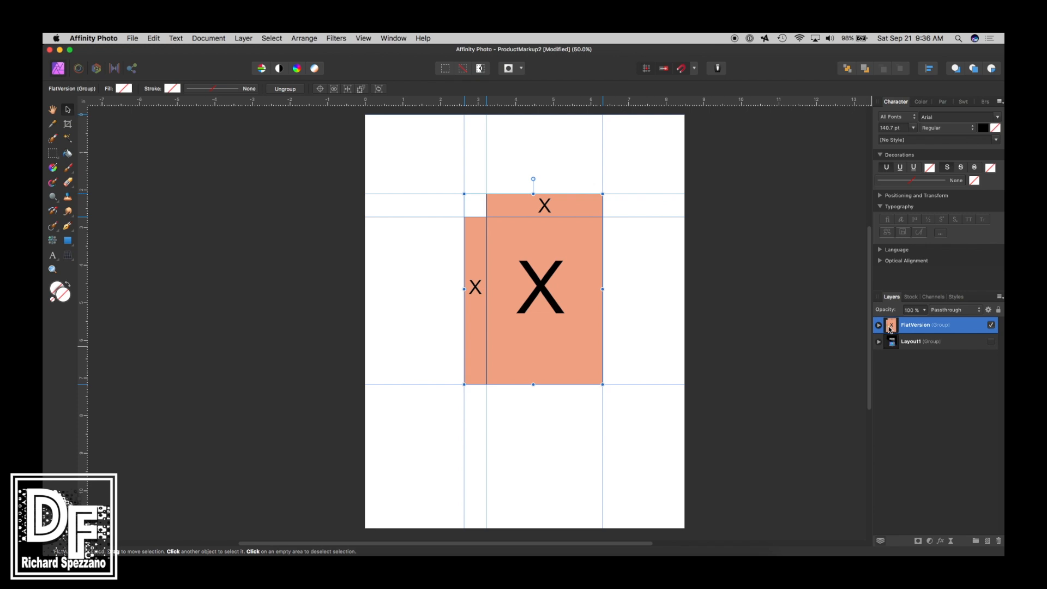
key(super+j)
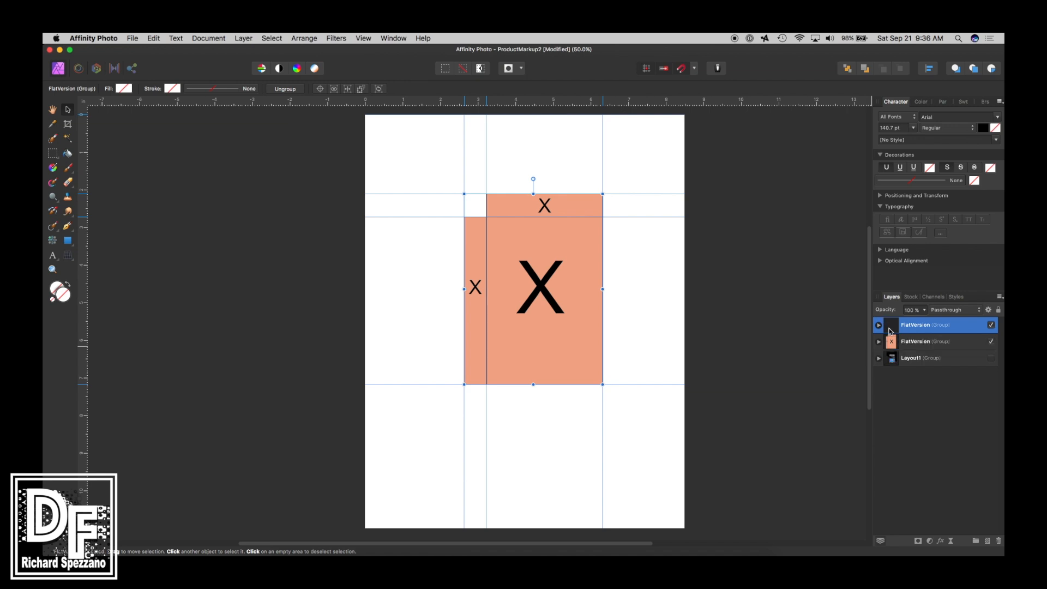
double_click(904, 325)
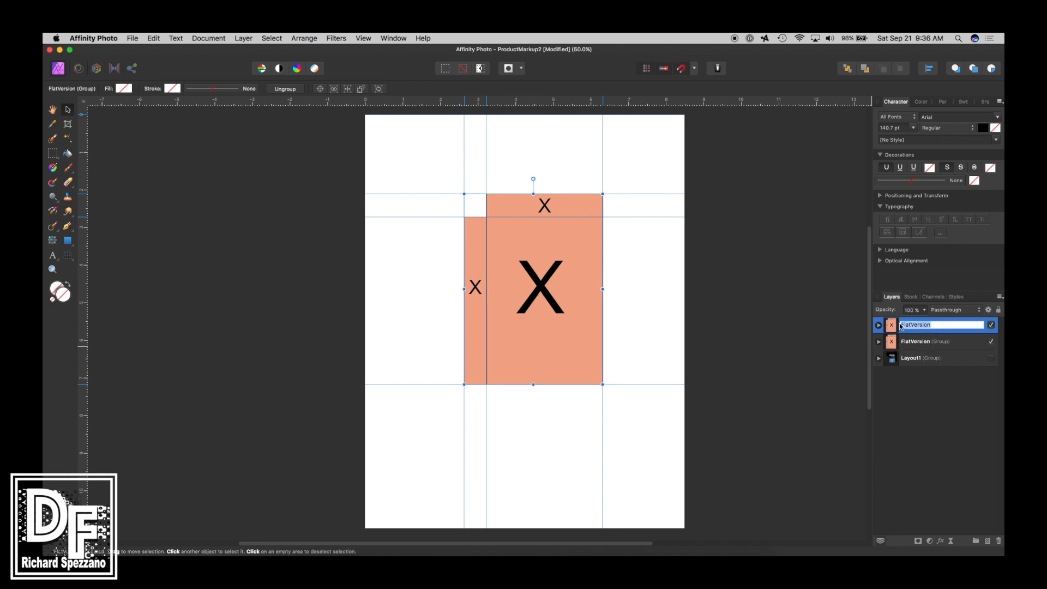
text(3)
click(879, 326)
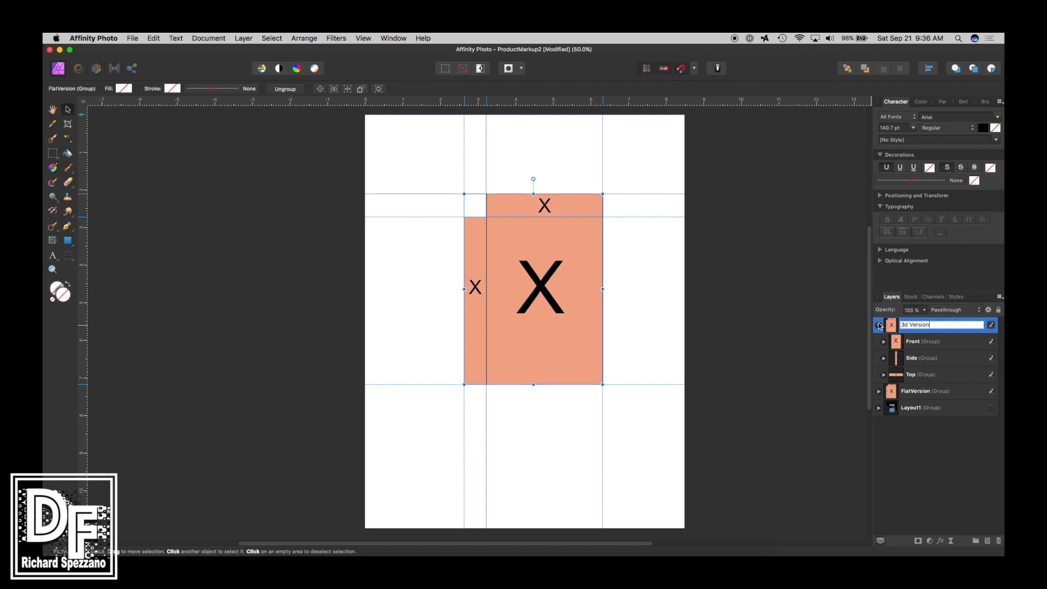
click(879, 326)
click(911, 390)
Hide and lock the FlatVersion group
click(991, 342)
click(972, 342)
click(998, 312)
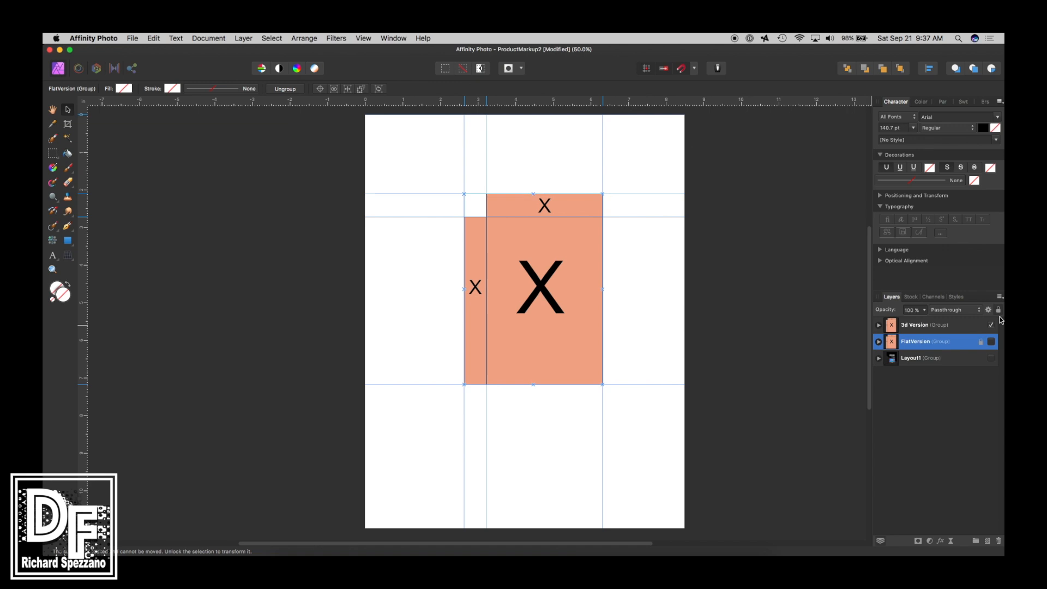
Colour-tag the groups inside 3d Version: Front red, Side green and Top purple
click(878, 326)
click(899, 343)
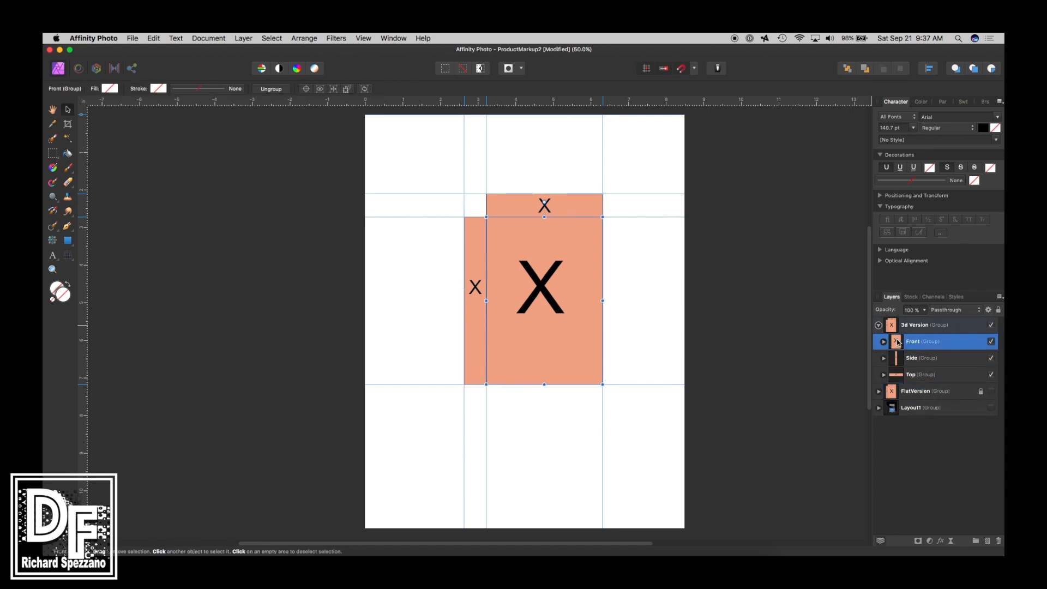
right_click(899, 344)
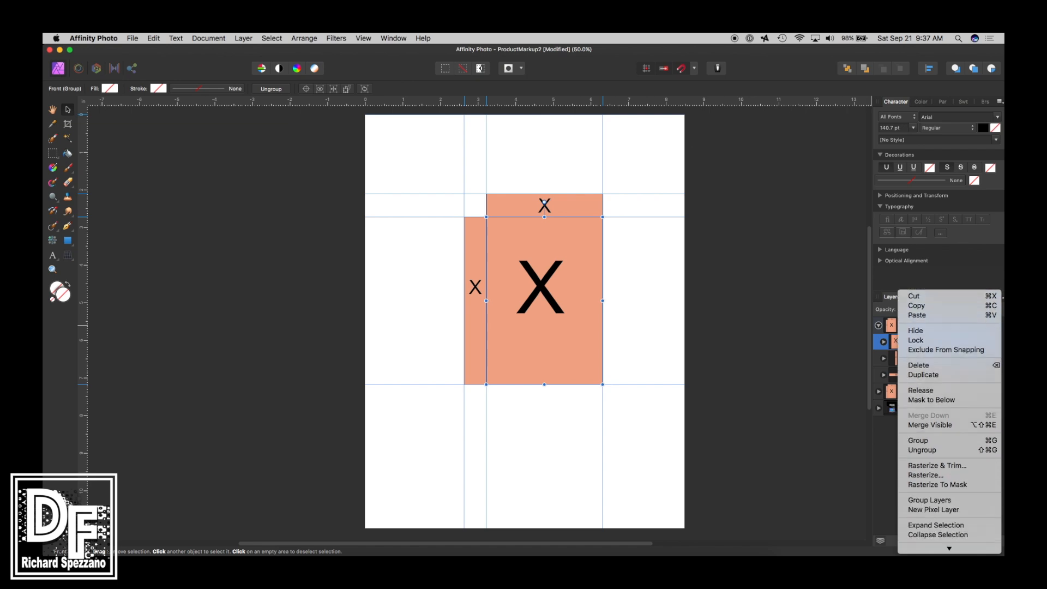
click(933, 547)
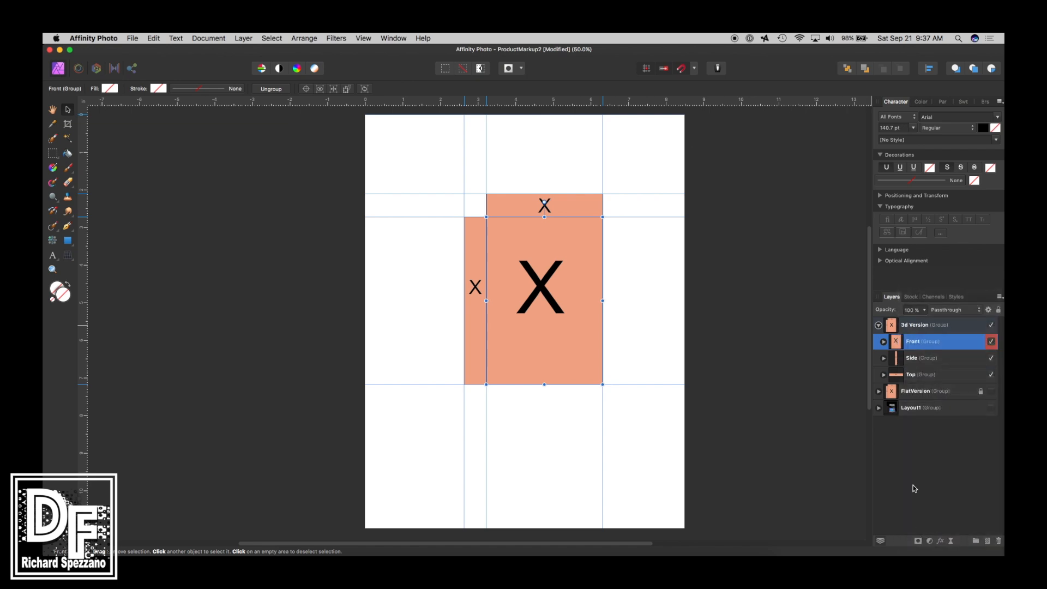
click(900, 363)
right_click(900, 363)
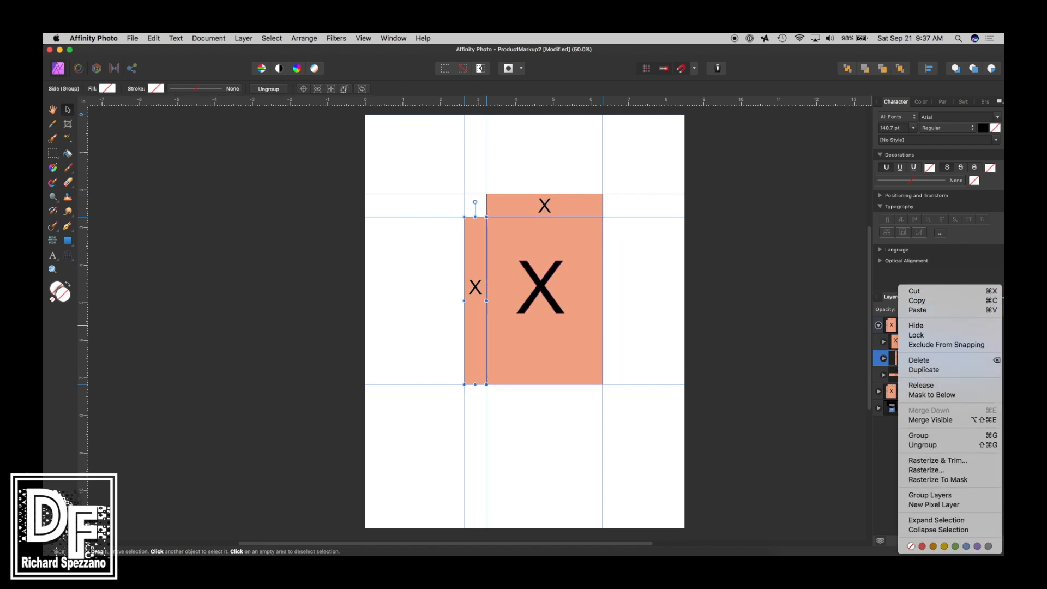
click(955, 547)
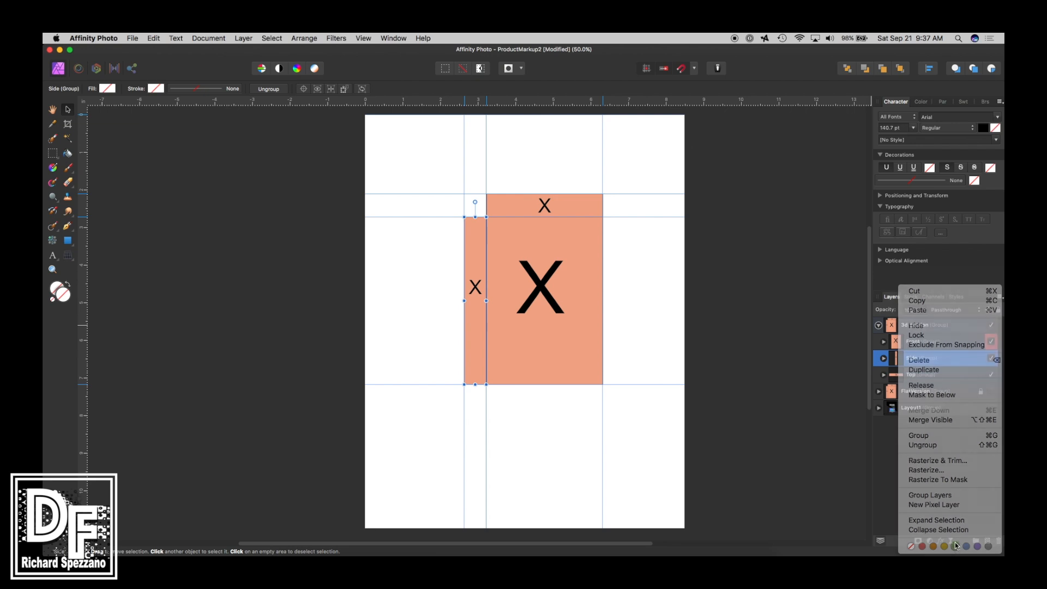
click(897, 376)
right_click(897, 376)
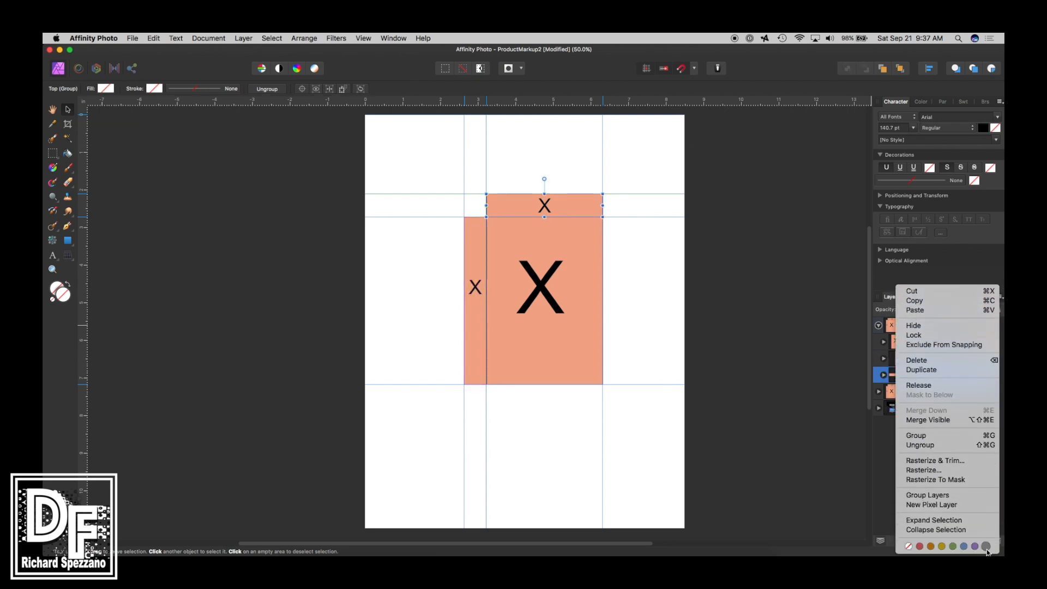
click(975, 547)
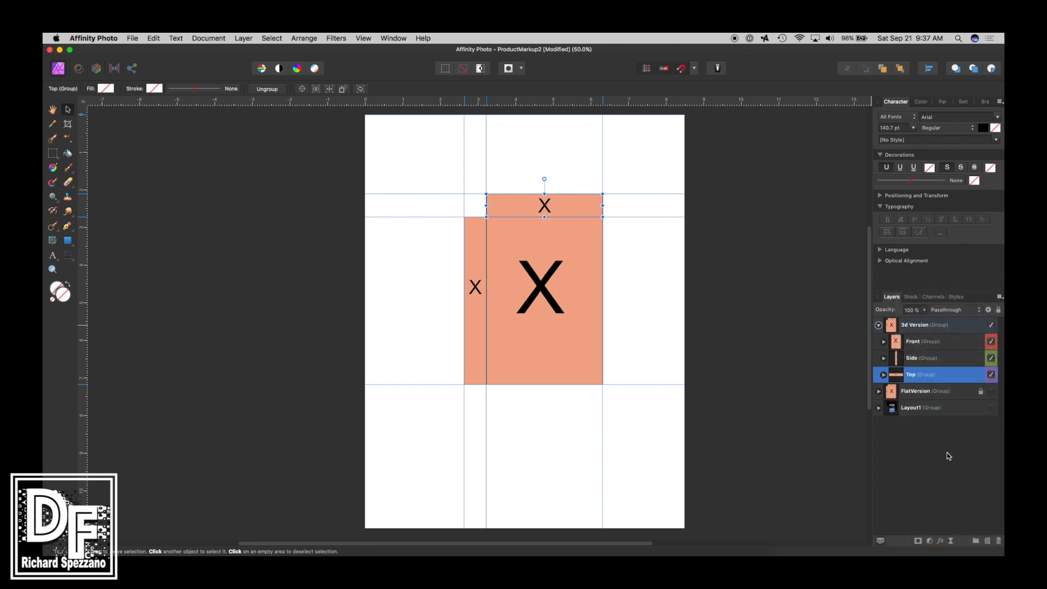
click(879, 326)
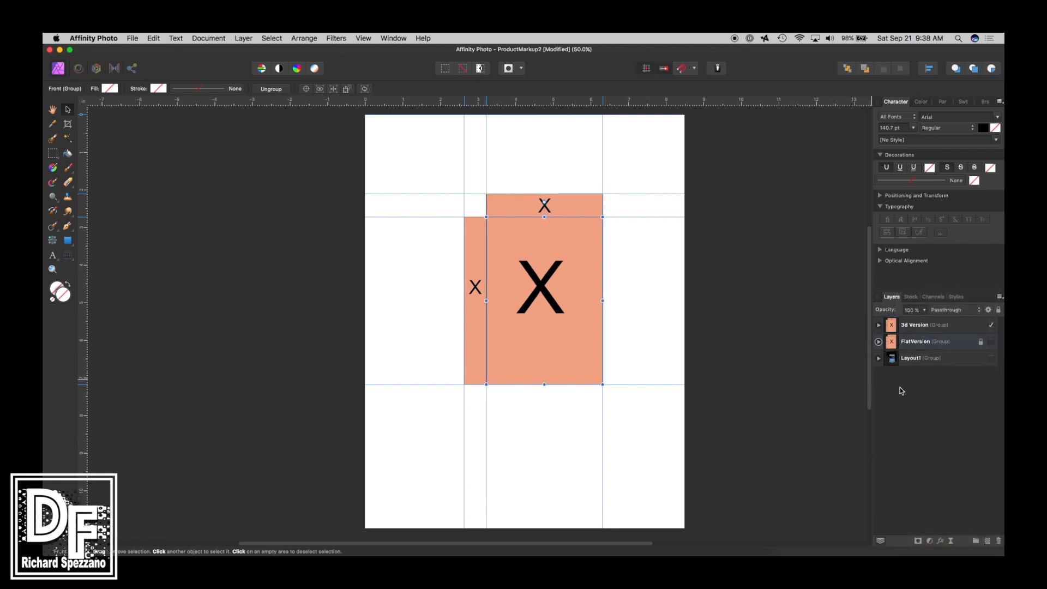
Apply a live Perspective filter to the 3d Version's Front group, moving its right edge inward and upward so the face recedes
click(878, 325)
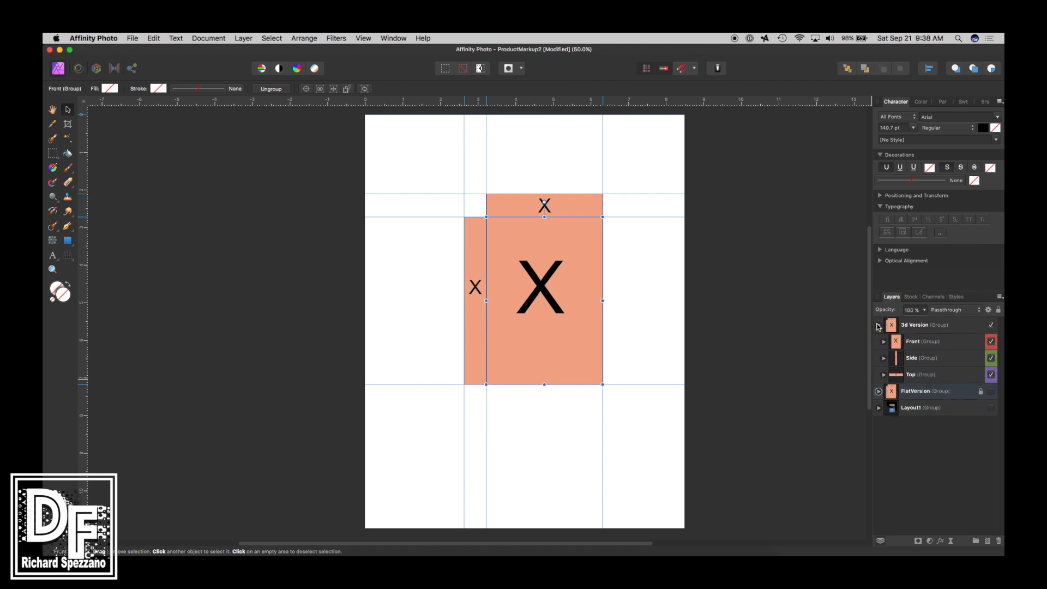
click(896, 342)
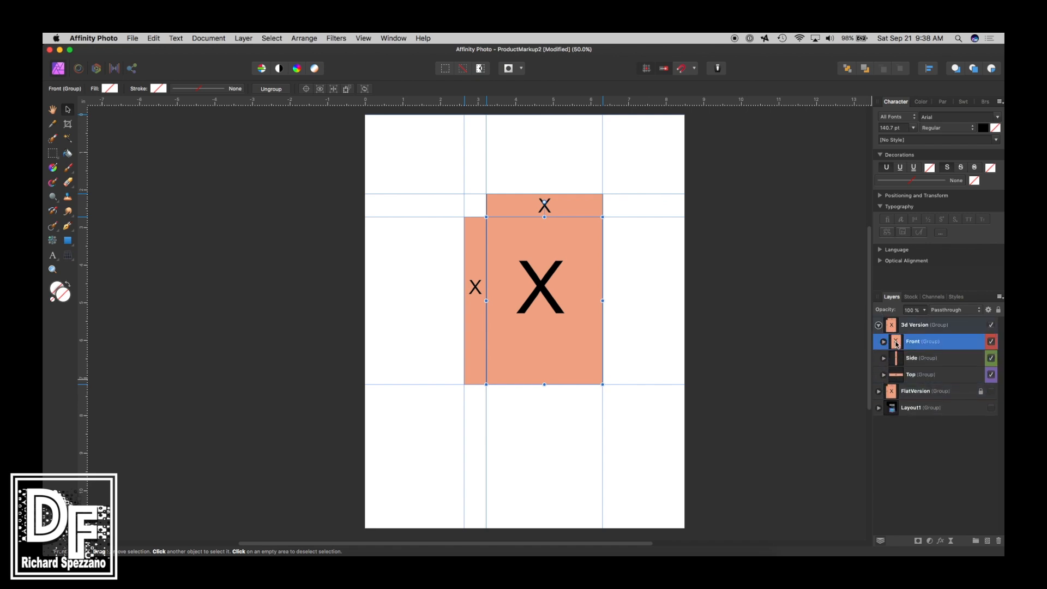
click(950, 541)
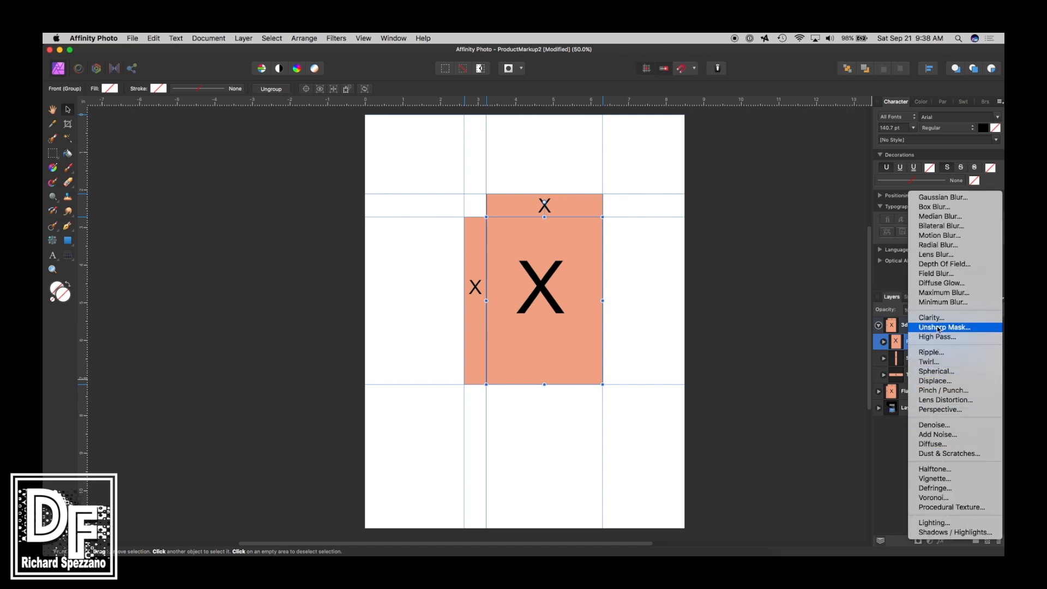
click(933, 410)
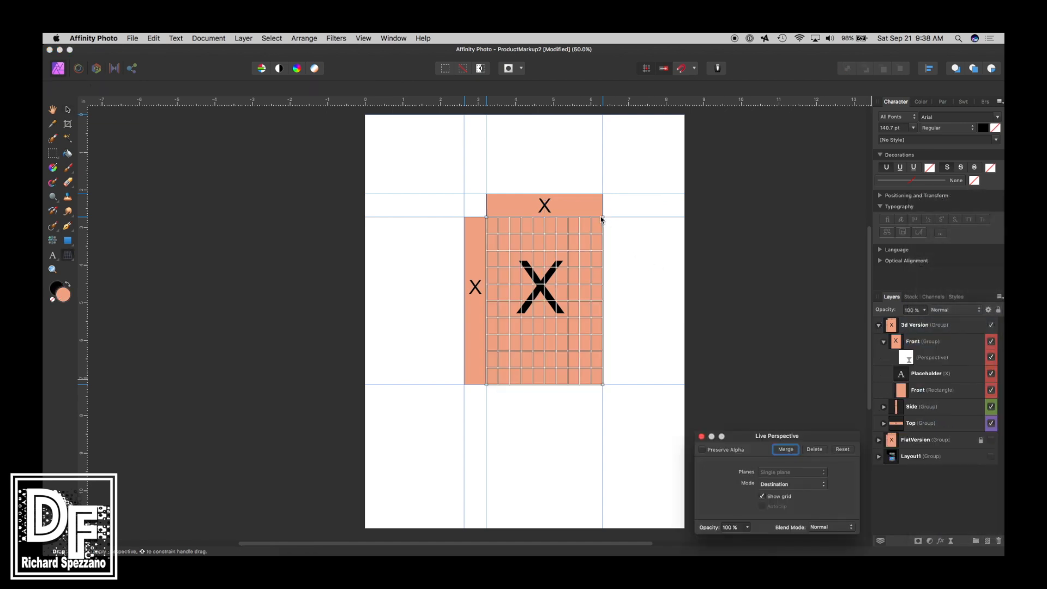
drag(602, 218, 576, 203)
drag(603, 384, 576, 362)
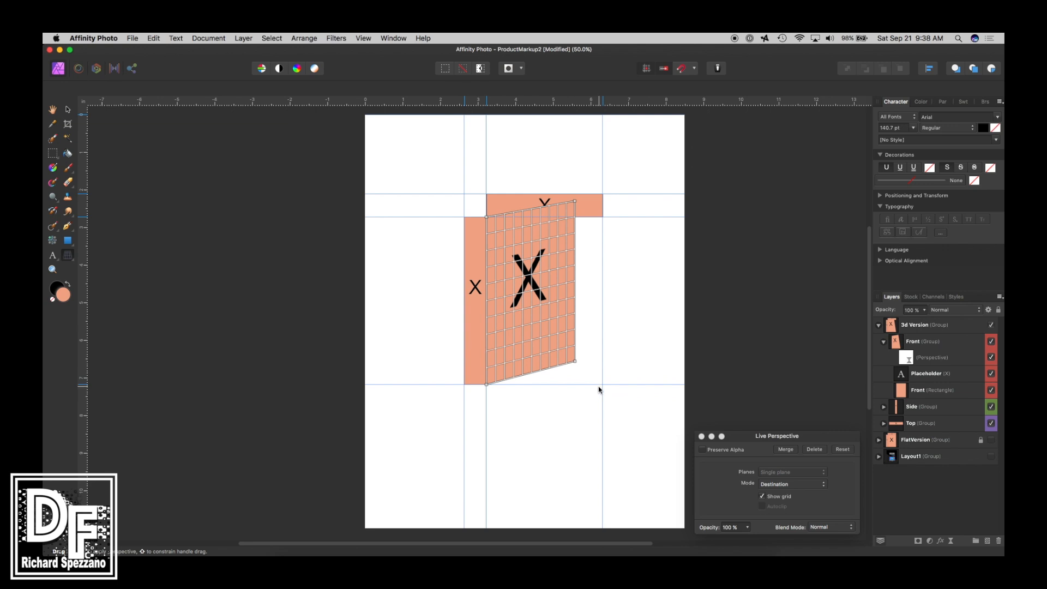
drag(573, 362, 574, 363)
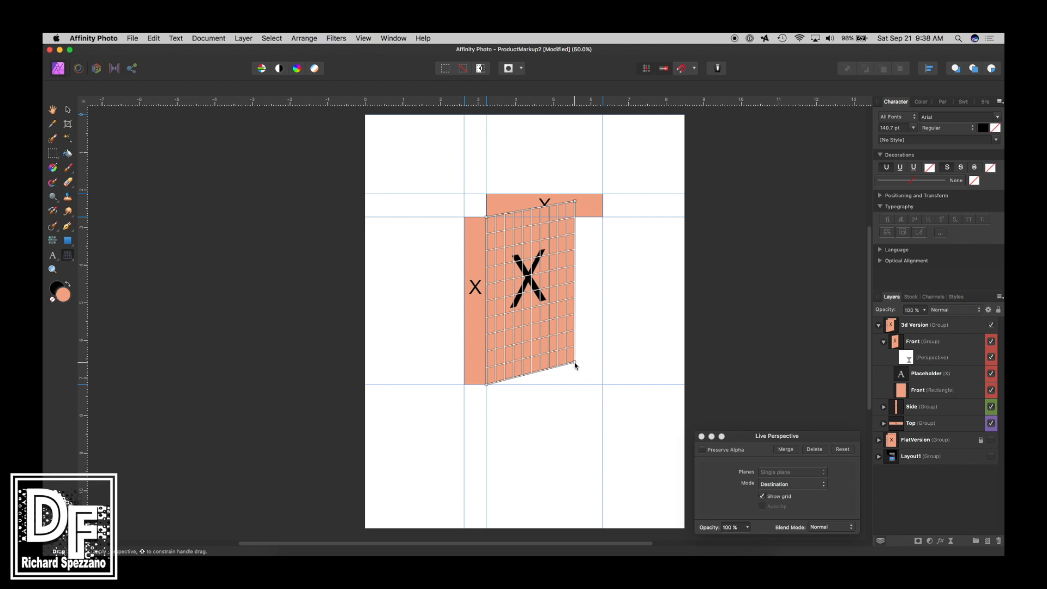
click(702, 437)
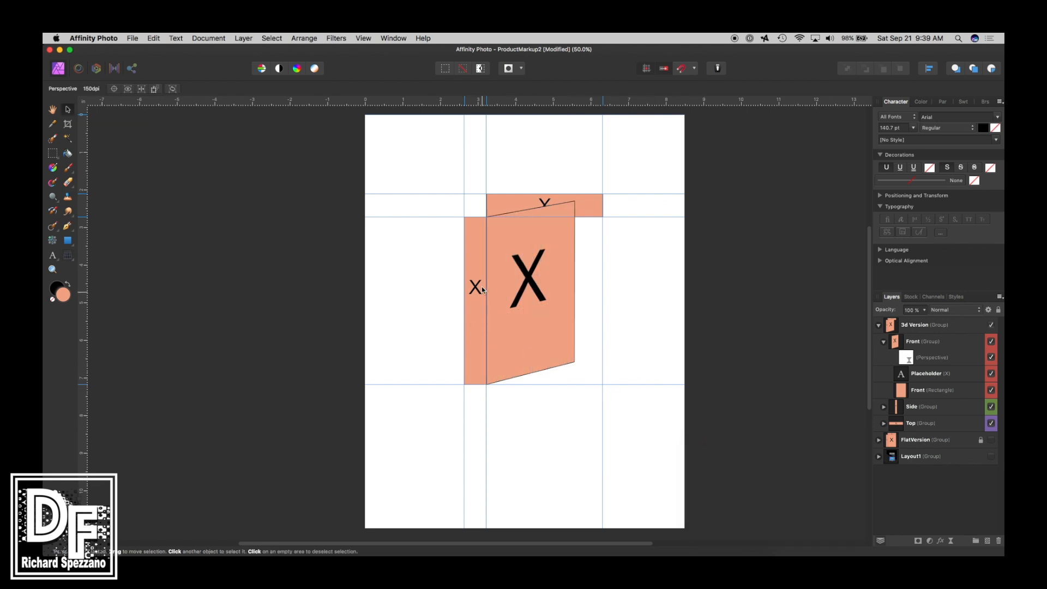
Apply a live Perspective filter to the Side group, raising its outer edge slightly so the face recedes from the front edge
click(899, 408)
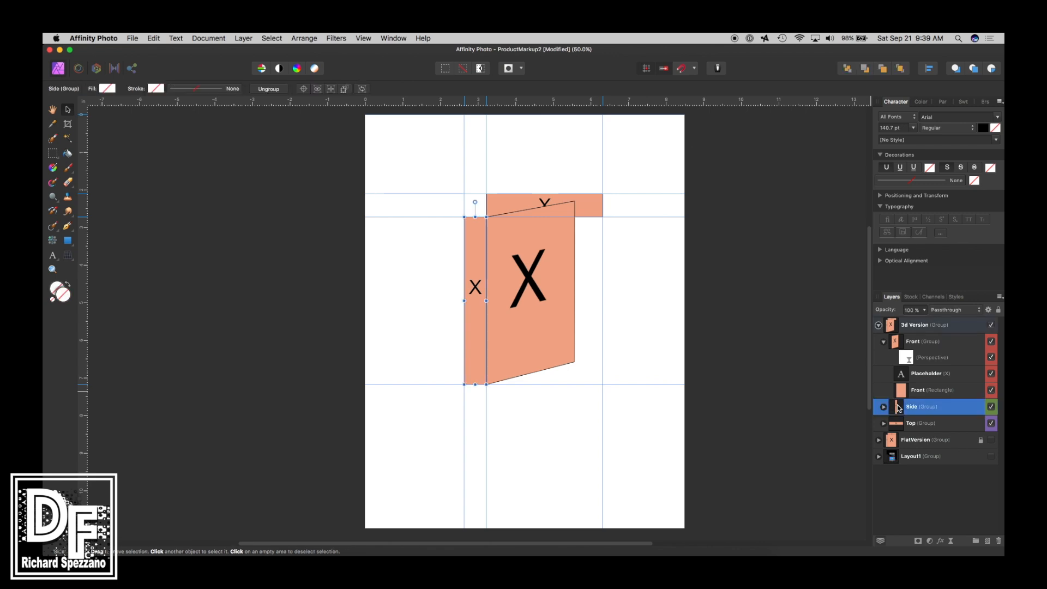
click(954, 543)
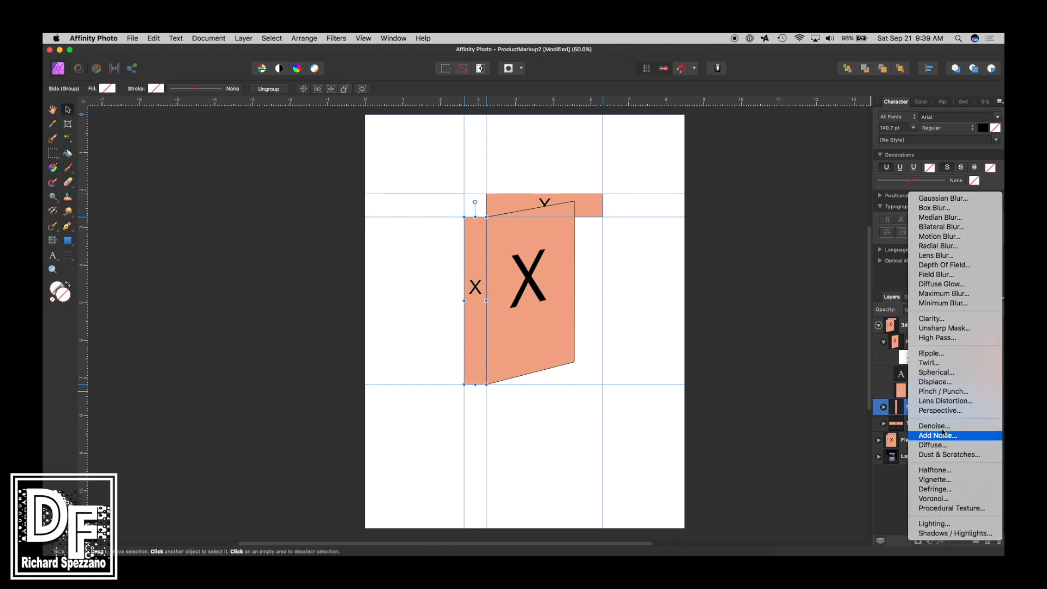
click(854, 498)
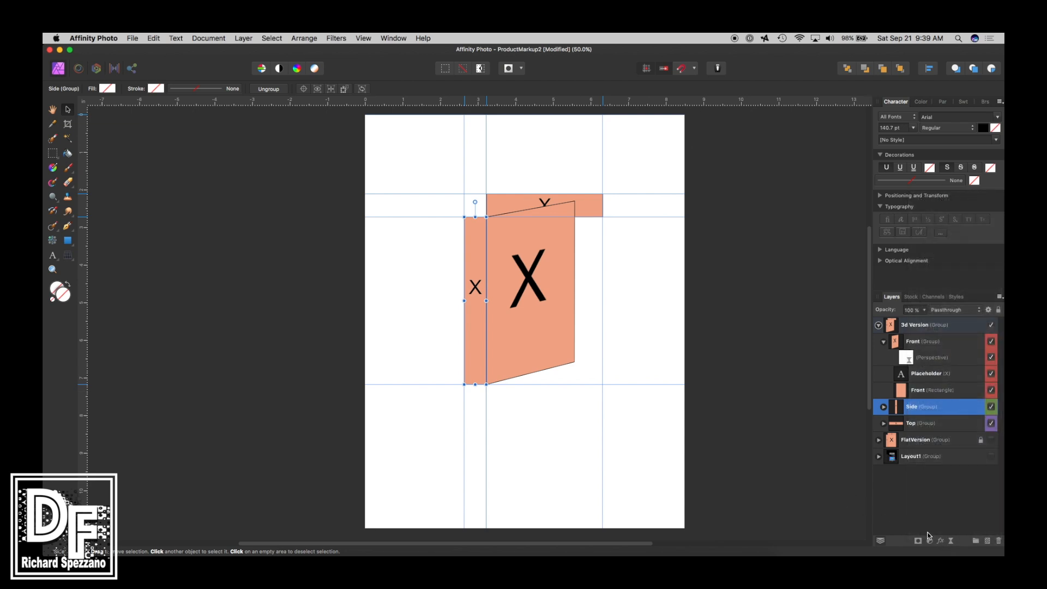
click(952, 542)
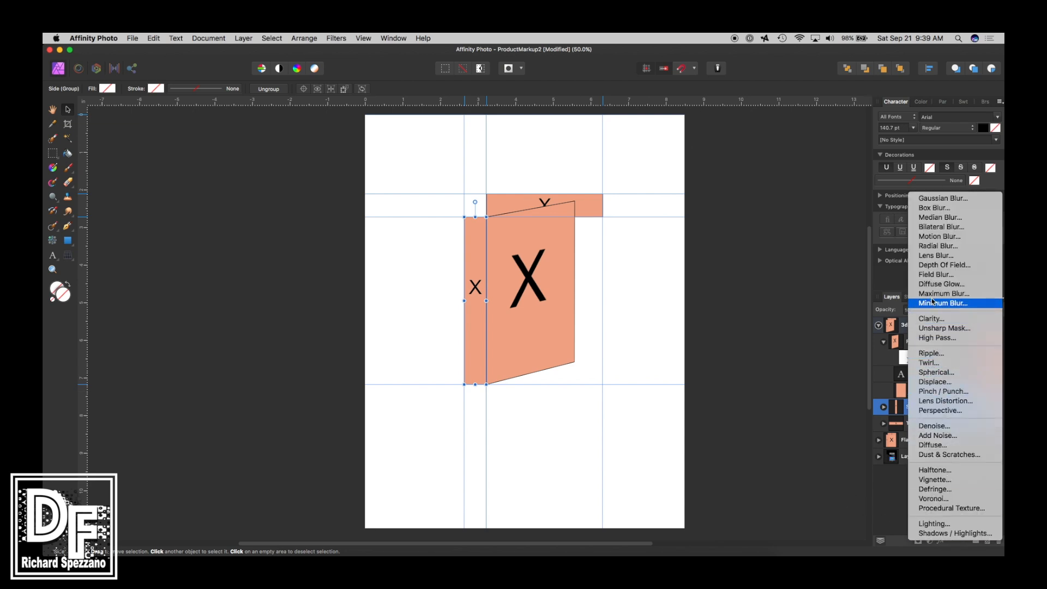
click(941, 410)
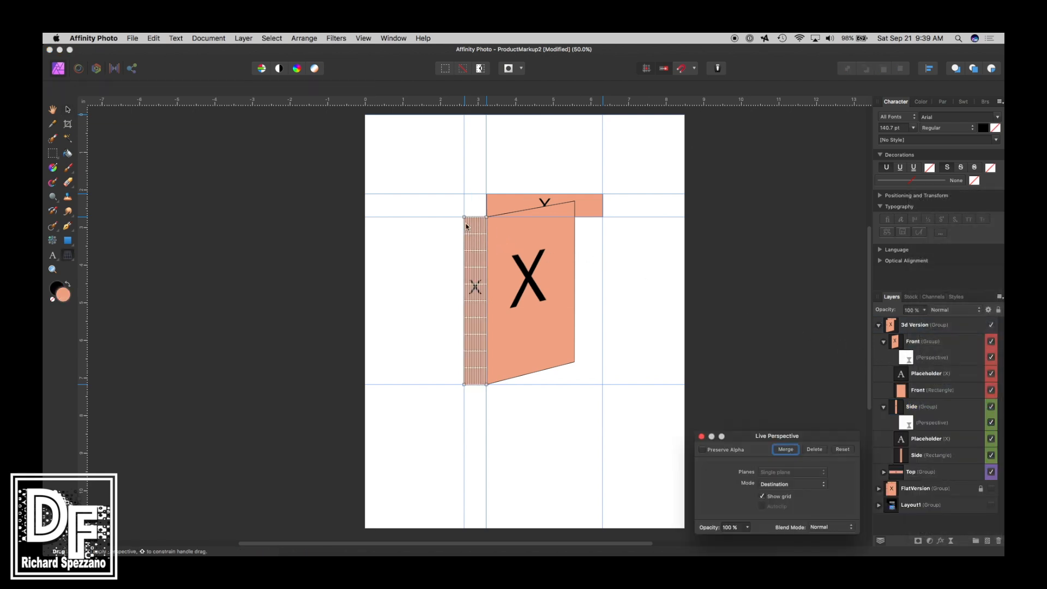
drag(463, 216, 463, 211)
drag(462, 383, 465, 377)
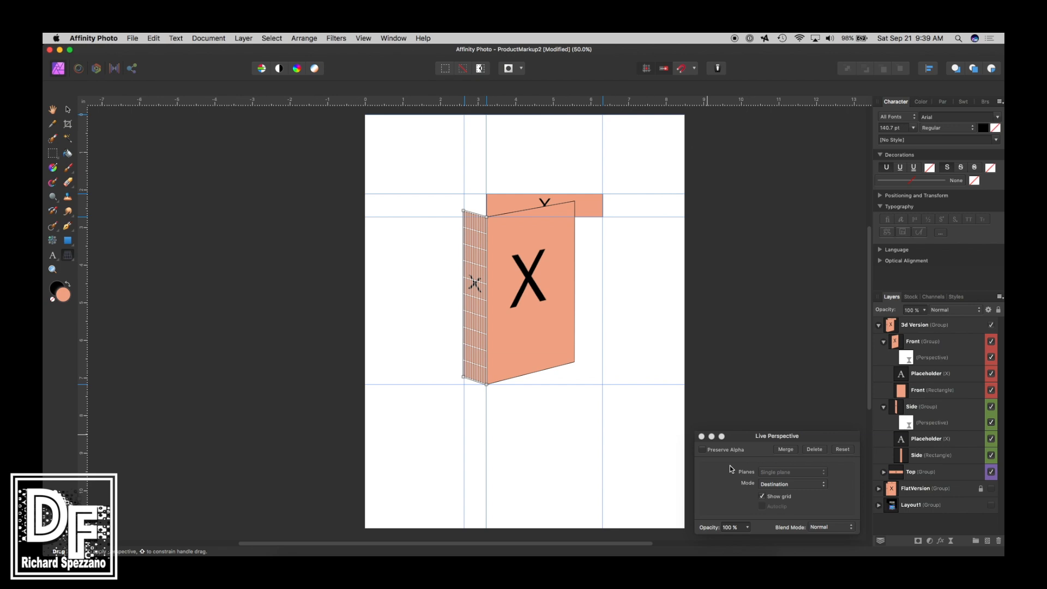
click(702, 437)
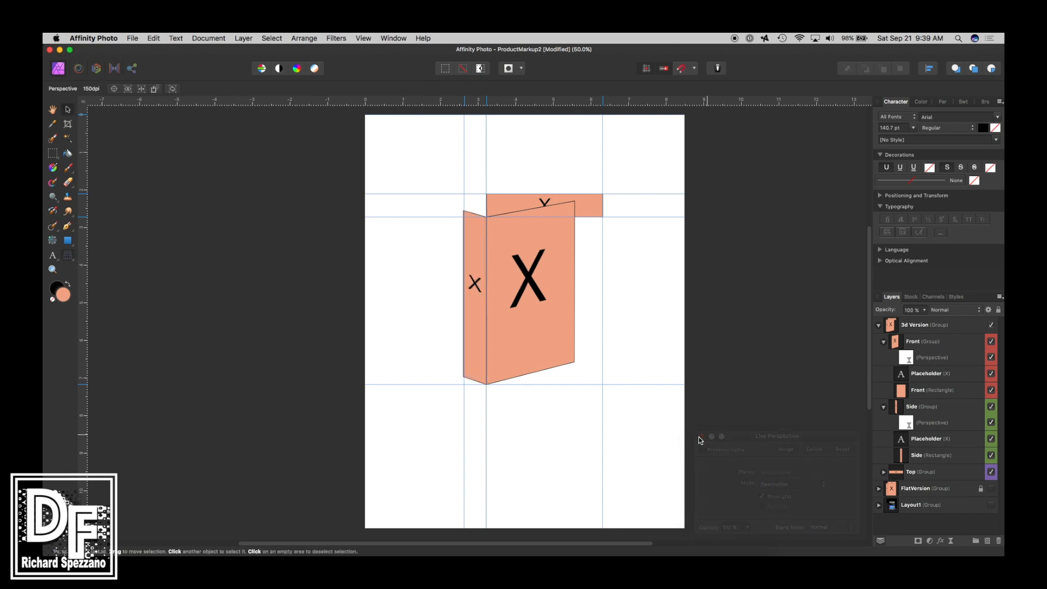
Add a live Perspective filter to the Top group of the 3d Version
click(894, 474)
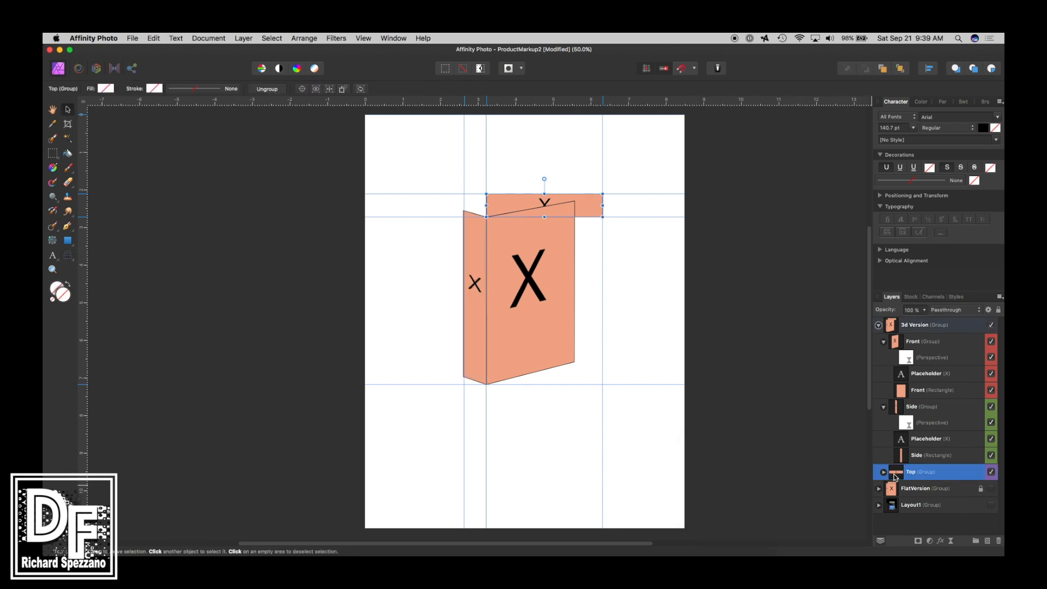
click(941, 542)
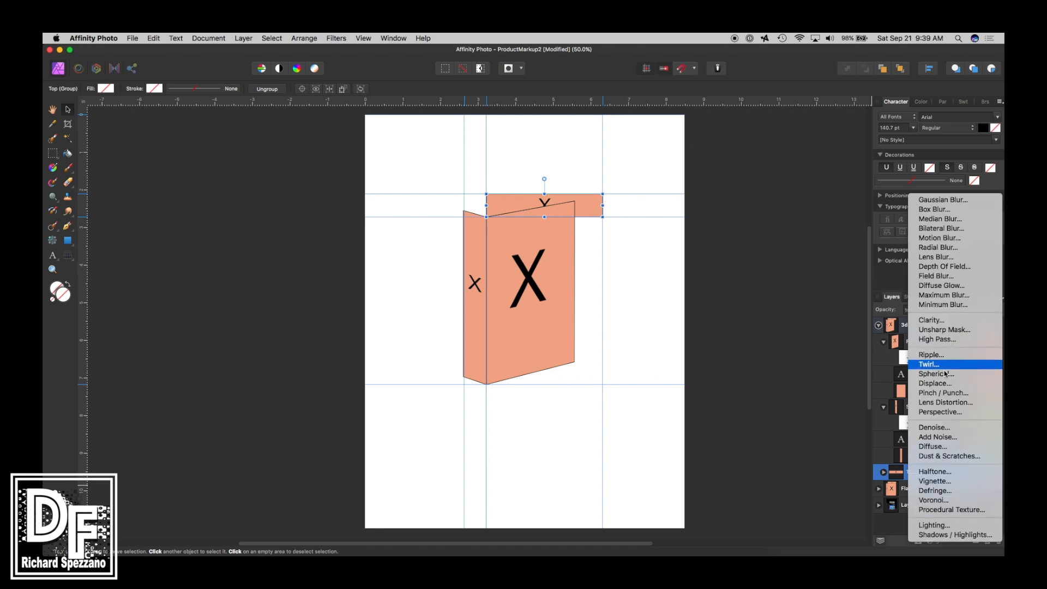
click(946, 412)
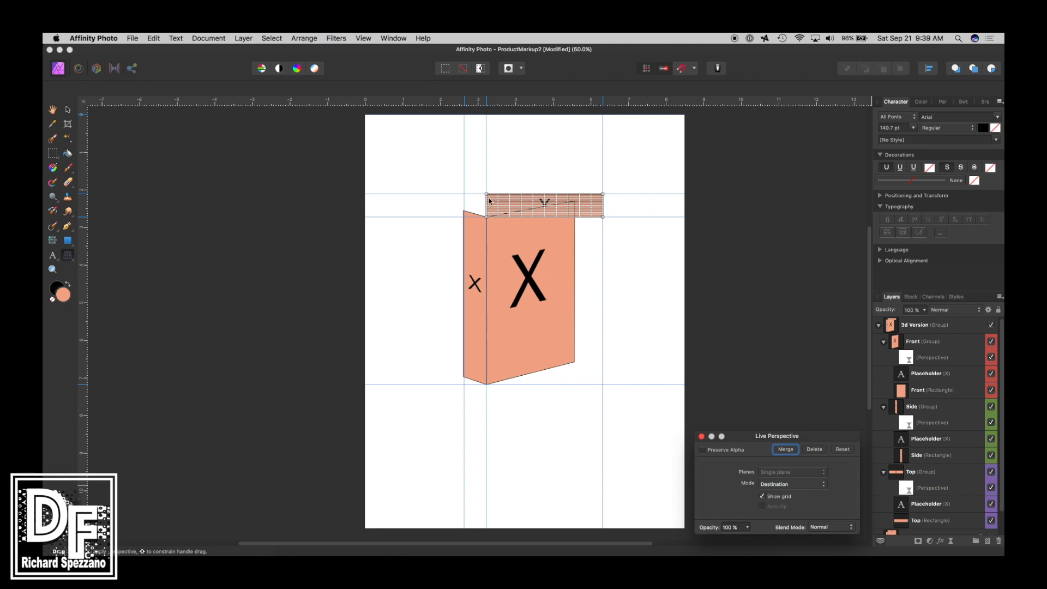
Fit the Top group's perspective corners to the upper edges of the side and front faces, positioning the back corner to close the box
key(super+plus)
key(super+plus)
key(space)
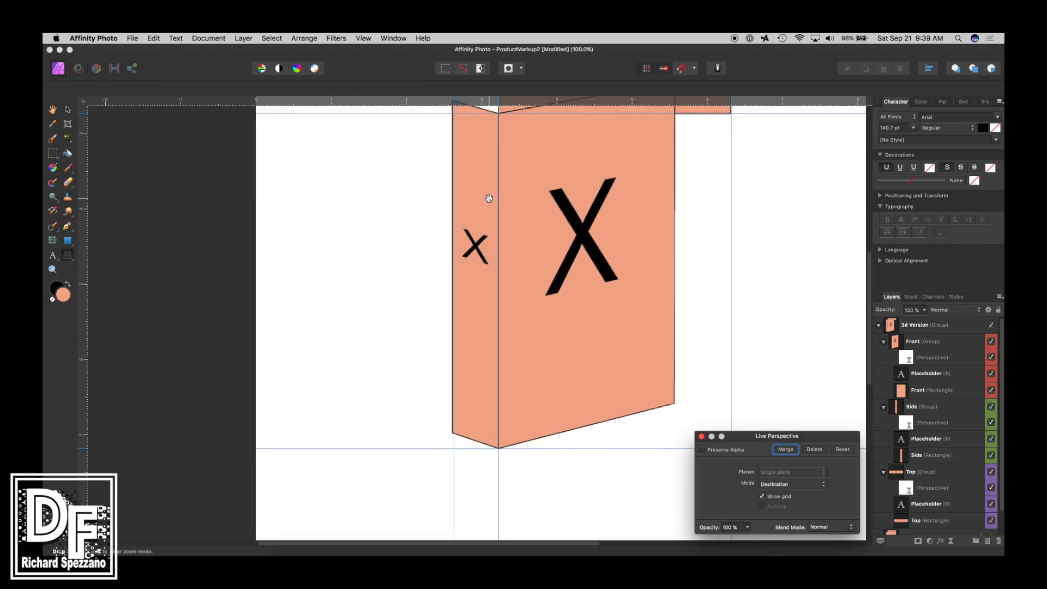
drag(492, 238, 506, 401)
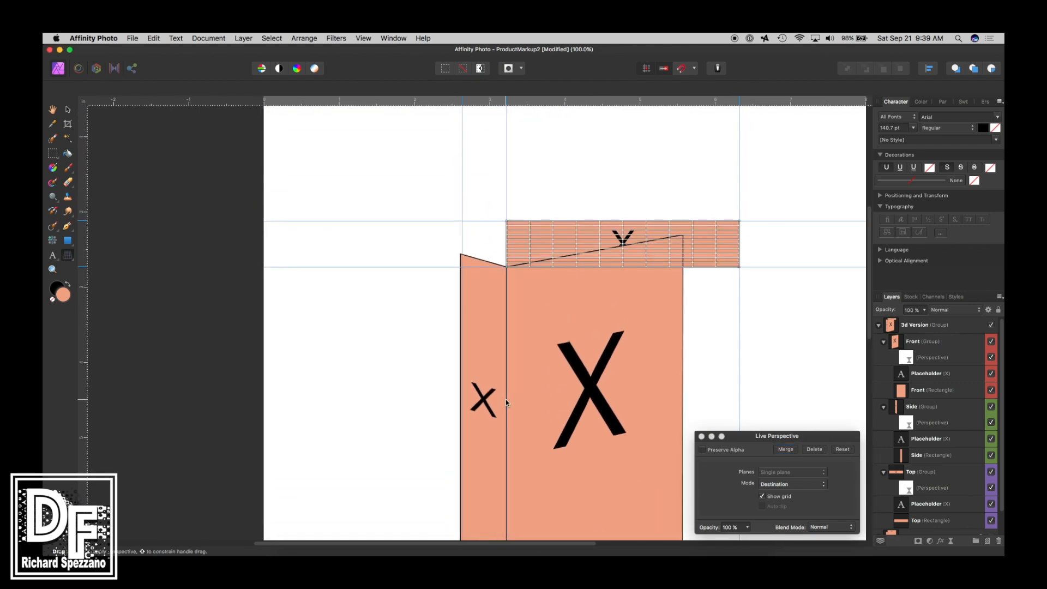
drag(506, 221, 461, 254)
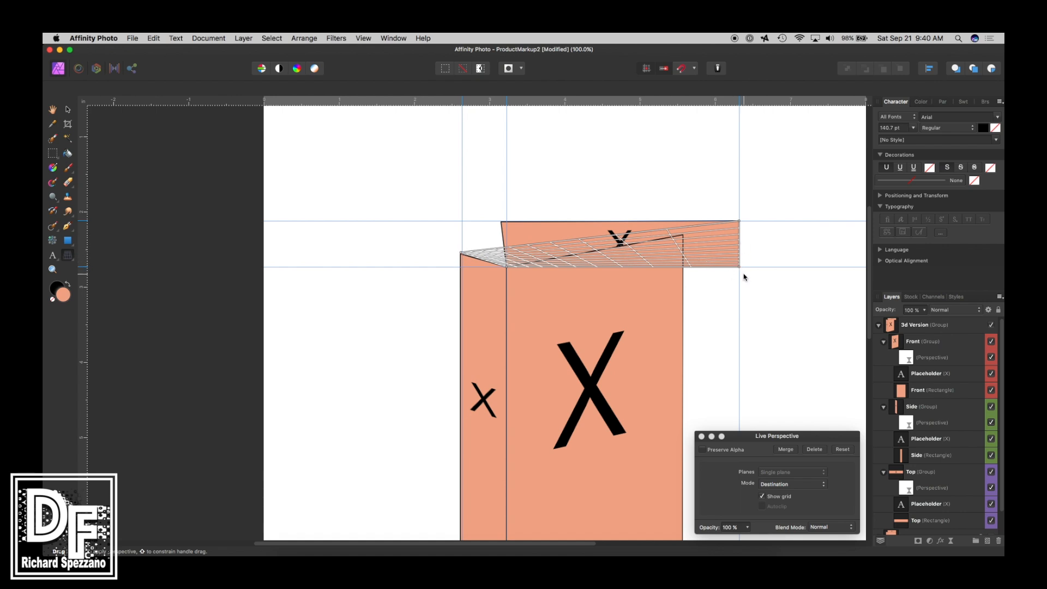
drag(739, 265, 608, 228)
drag(696, 247, 681, 238)
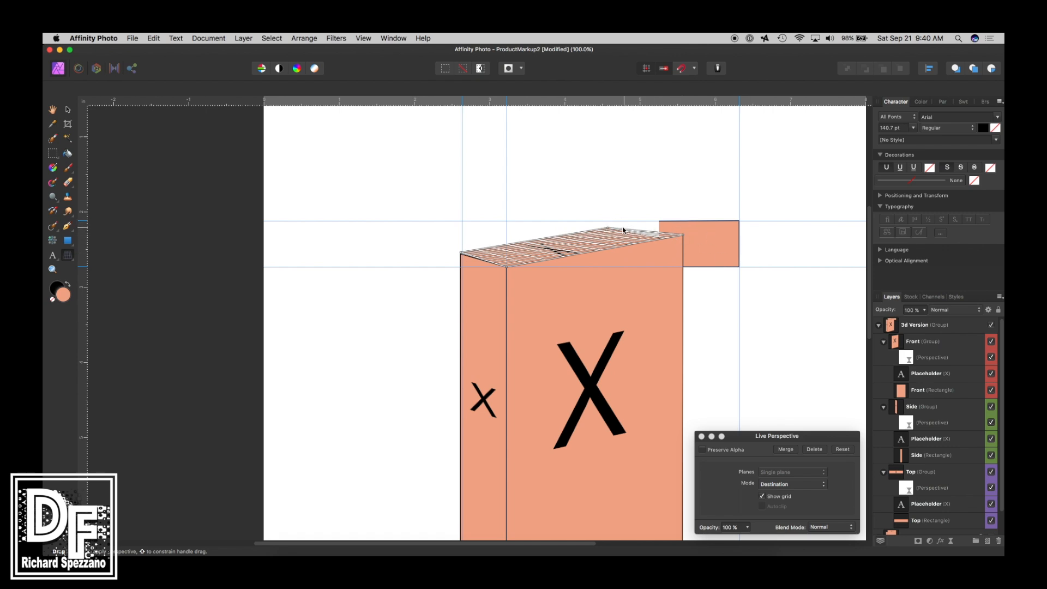
drag(610, 232, 628, 229)
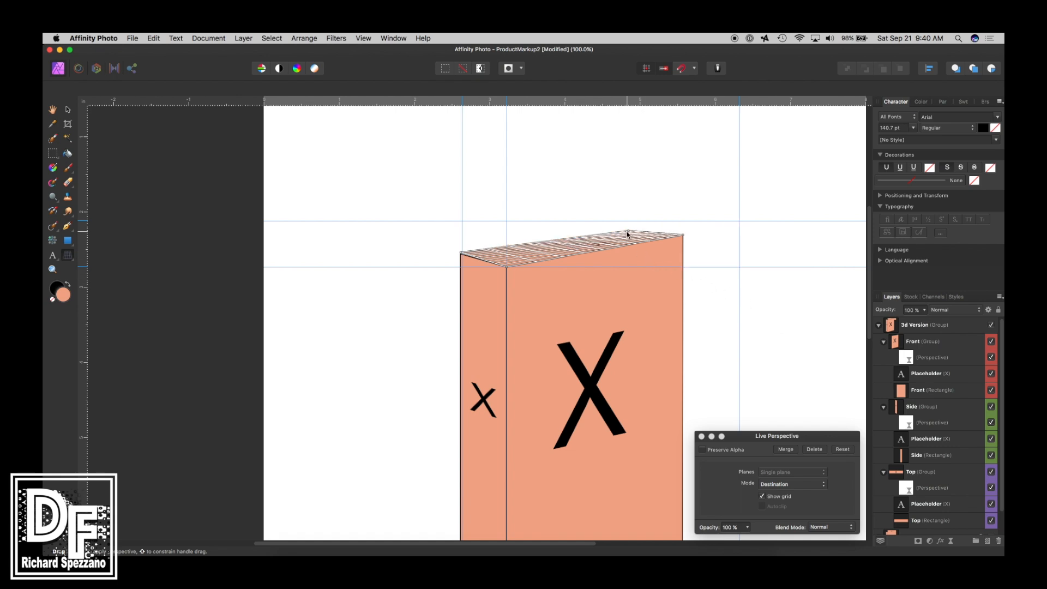
drag(628, 233, 631, 229)
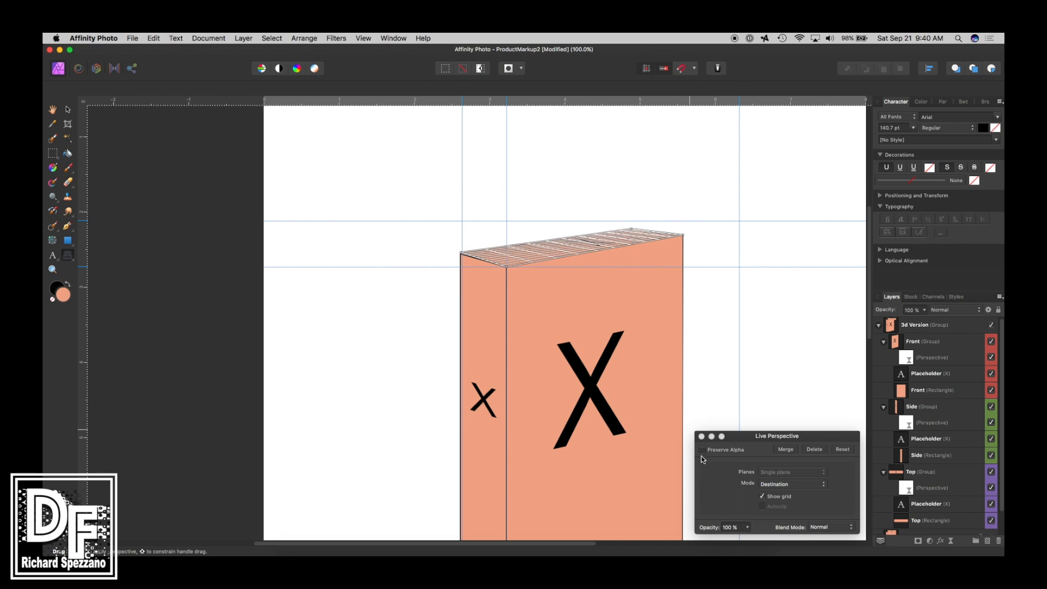
click(702, 437)
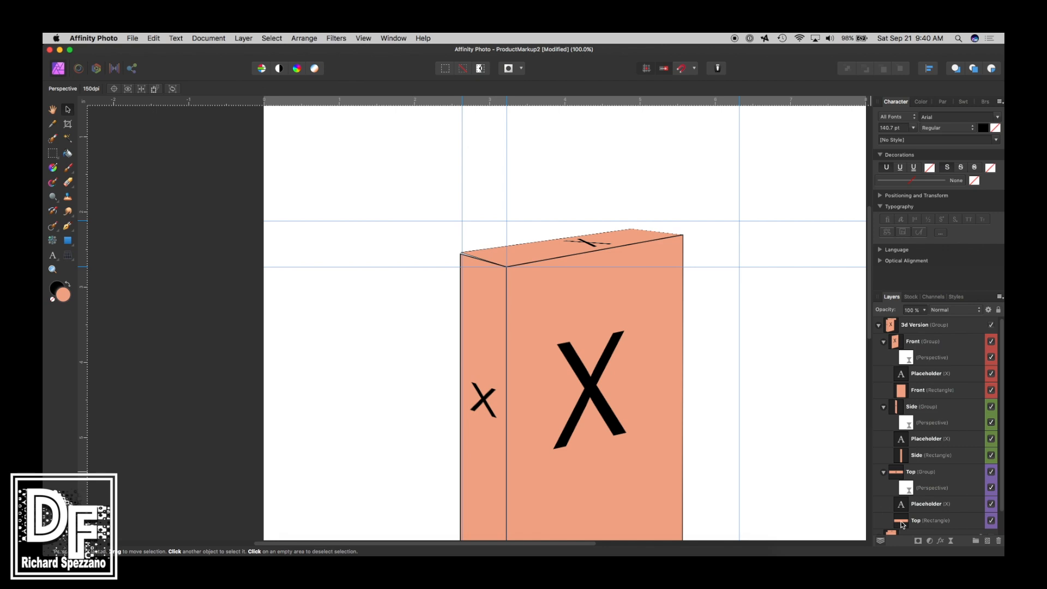
Fine-tune the Top group's live Perspective corner where it meets the side face's outer edge, and collapse the 3d Version group
scroll(903, 524, down, 2)
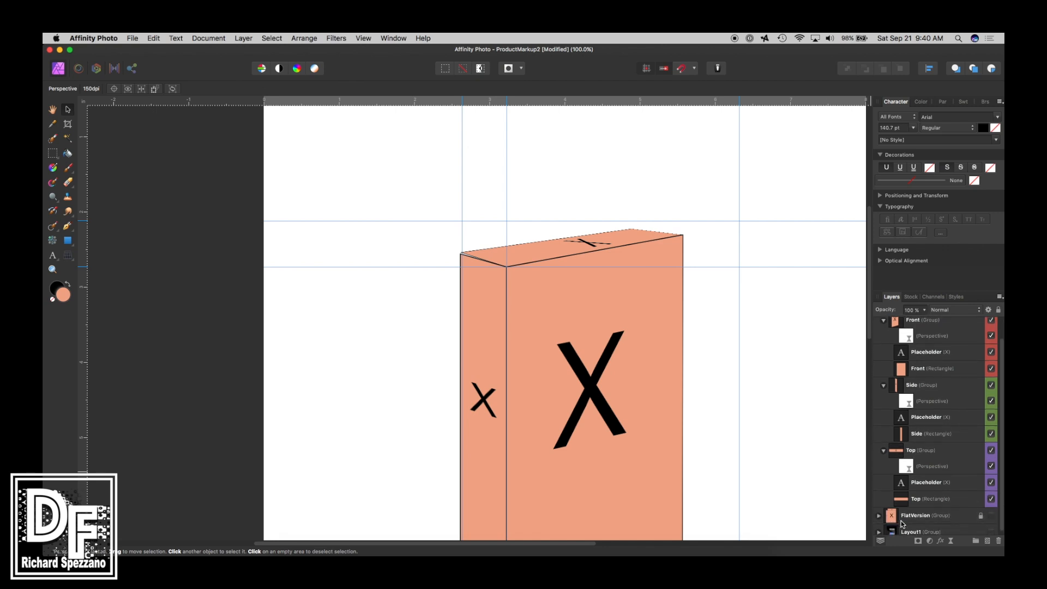
click(908, 468)
double_click(908, 468)
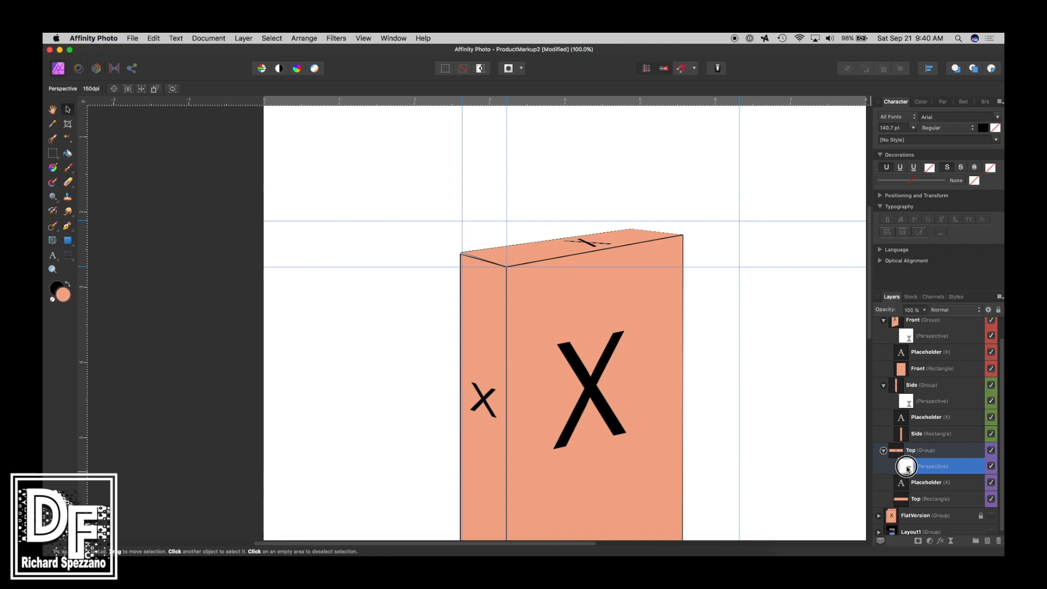
click(462, 255)
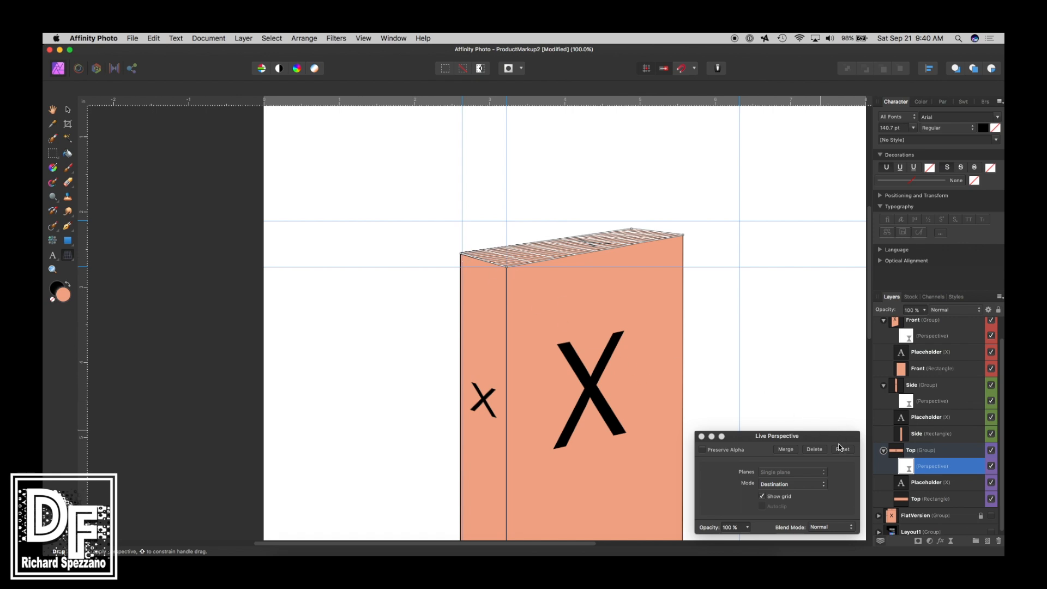
click(701, 437)
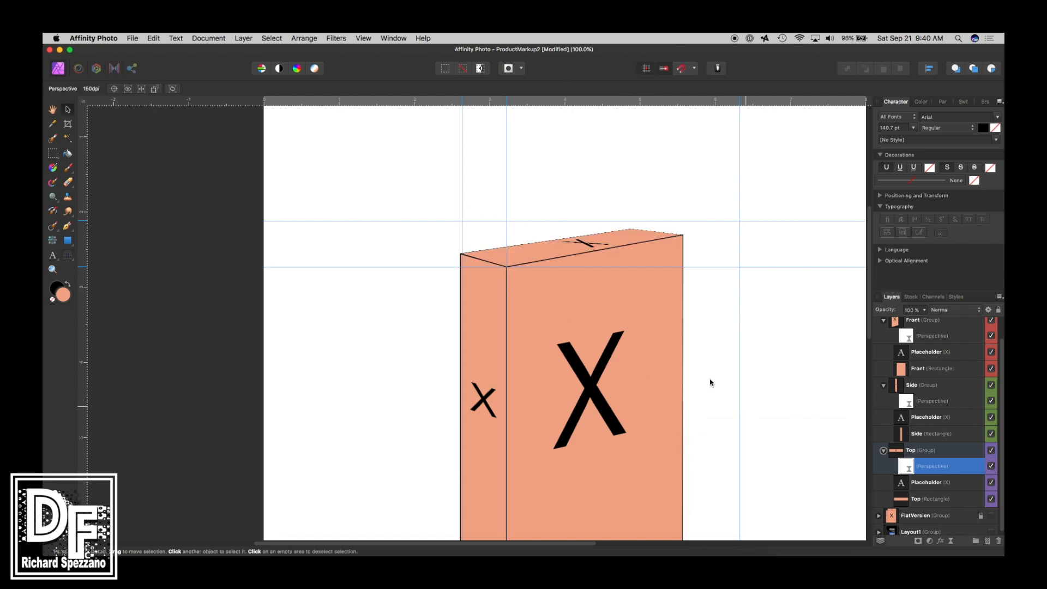
click(53, 109)
key(super+0)
click(68, 110)
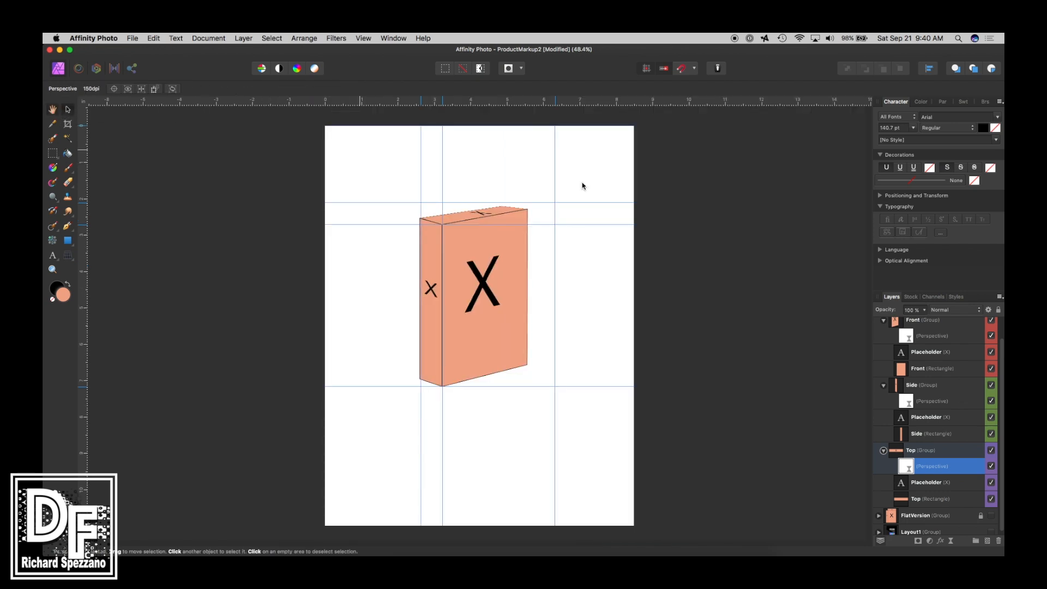
click(884, 321)
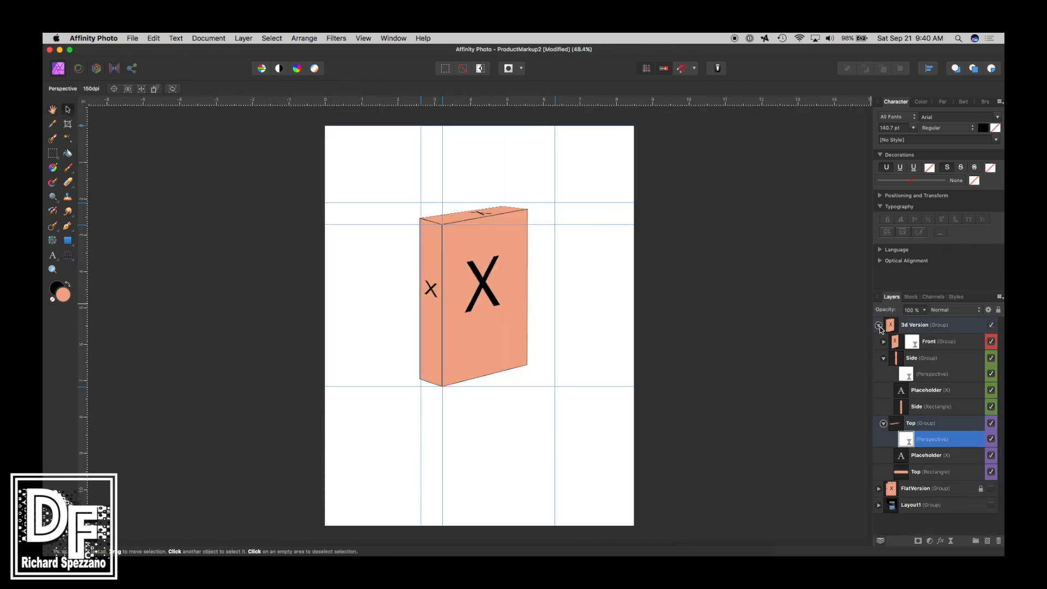
click(879, 325)
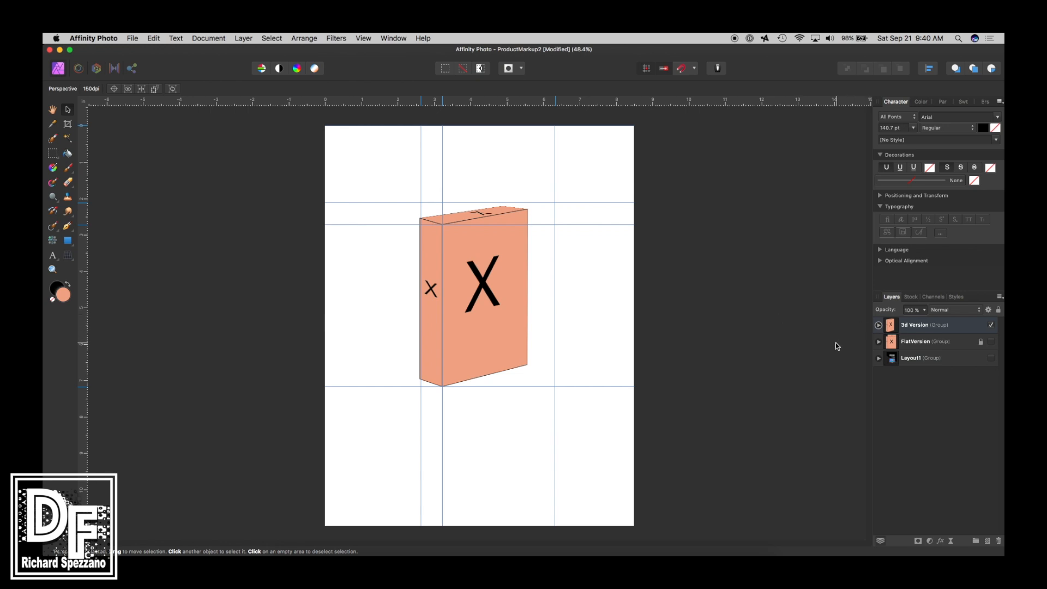
Reopen the Front group's live Perspective filter and raise its lower outer corner slightly for a steeper bottom edge
click(519, 366)
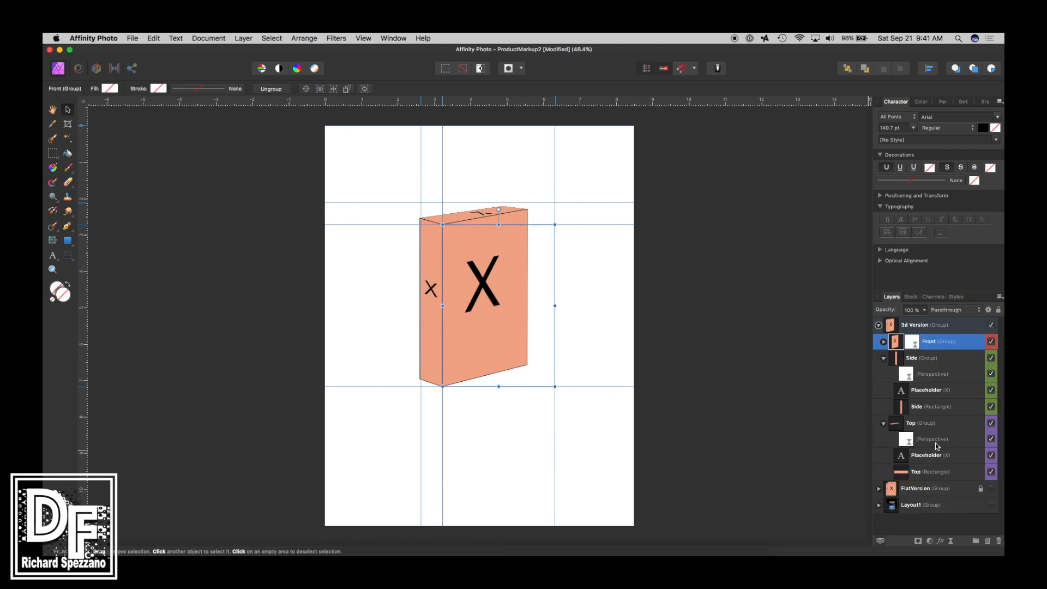
click(883, 345)
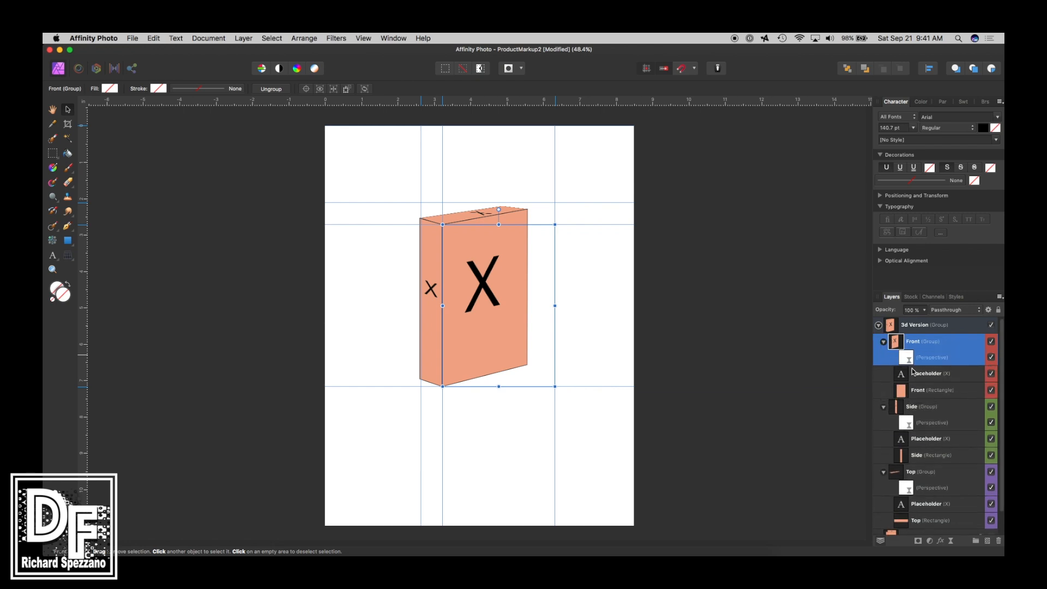
double_click(908, 358)
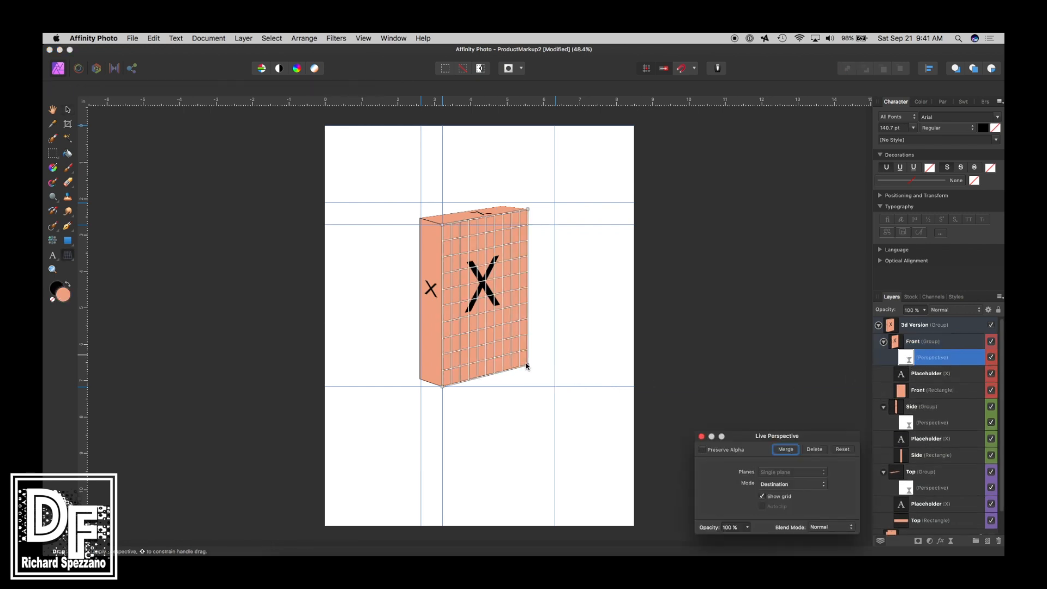
drag(528, 367, 526, 355)
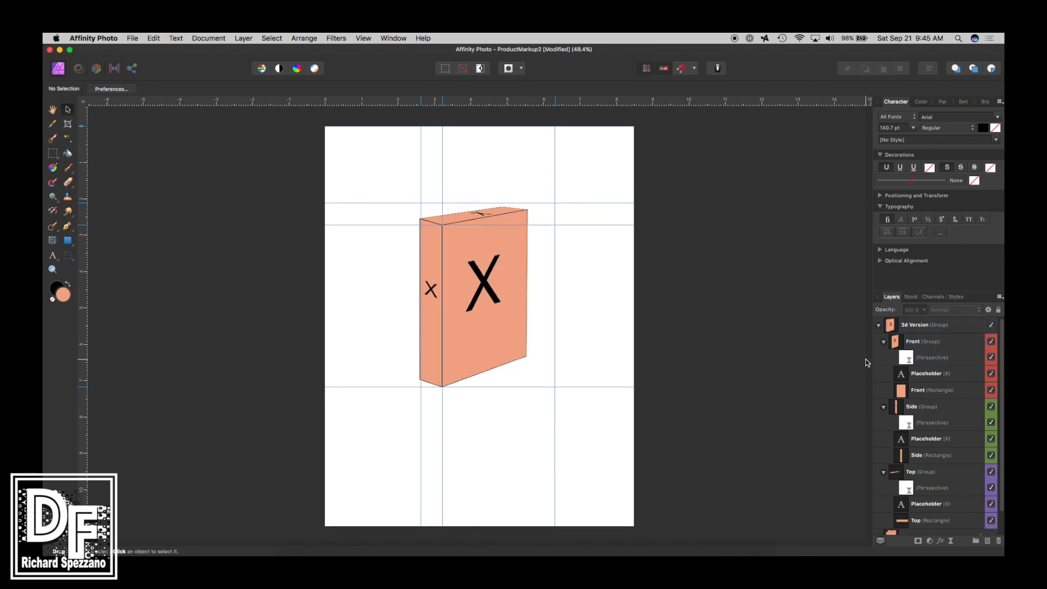
Mask the Front group with a selection made from its own outline, then collapse the group and clear the selection
click(897, 347)
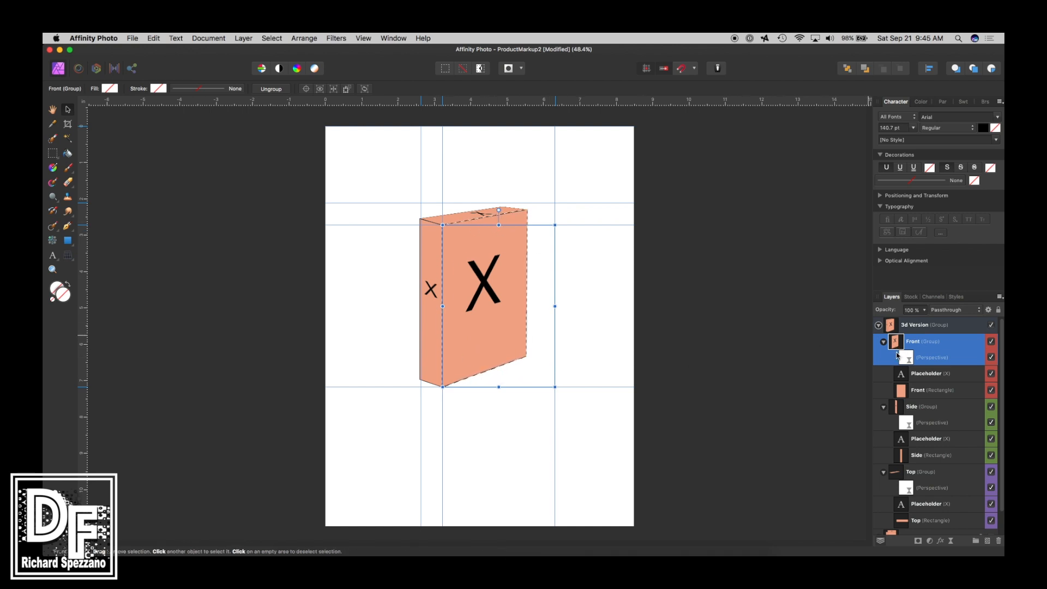
click(918, 541)
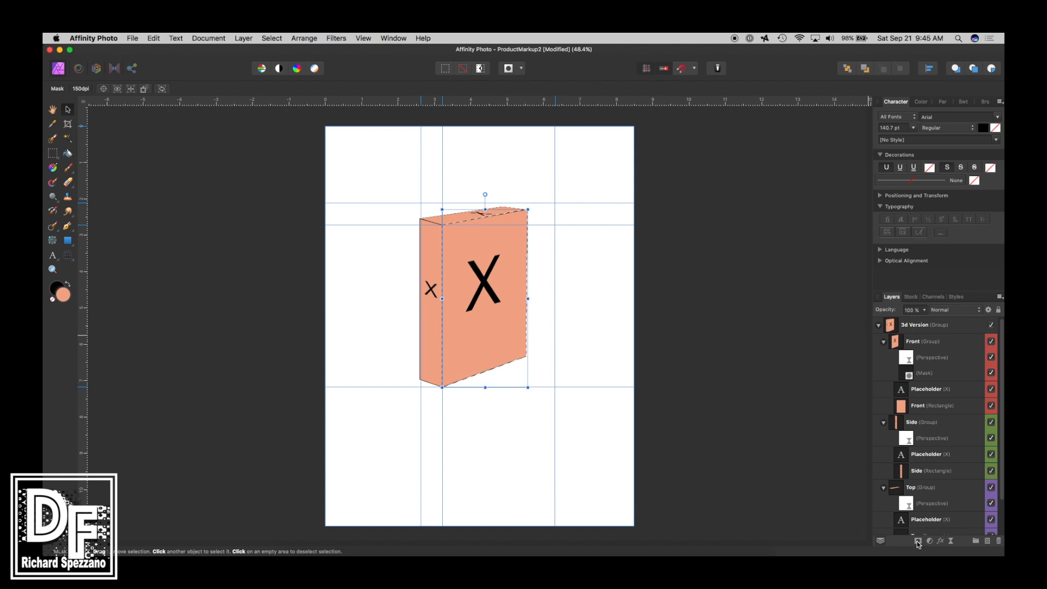
click(884, 342)
key(super+a)
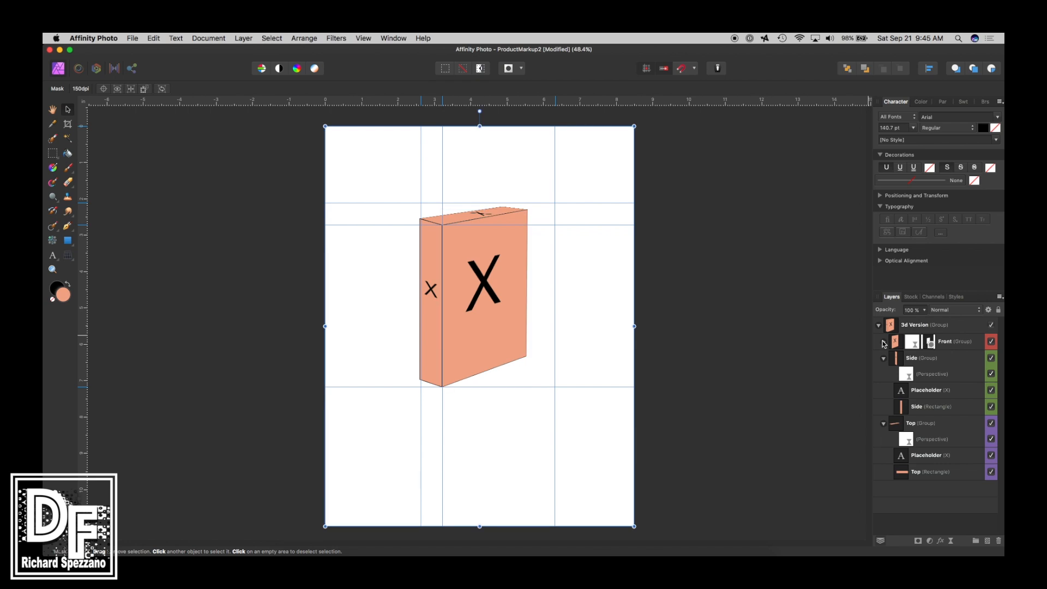
Mask the Side group with a selection made from its own outline, then collapse the group and clear the selection
click(898, 360)
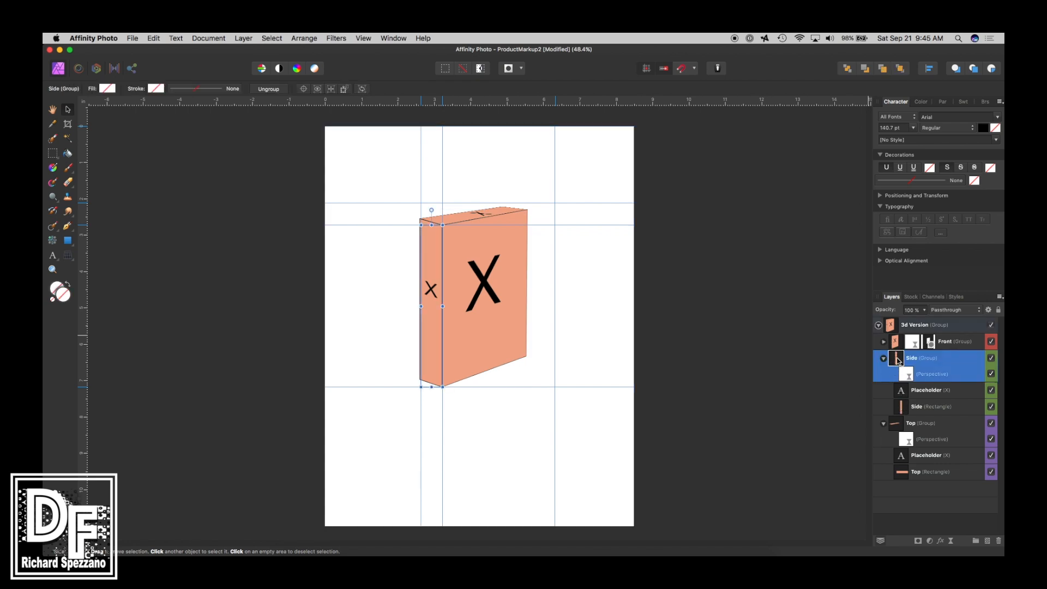
super+click(898, 360)
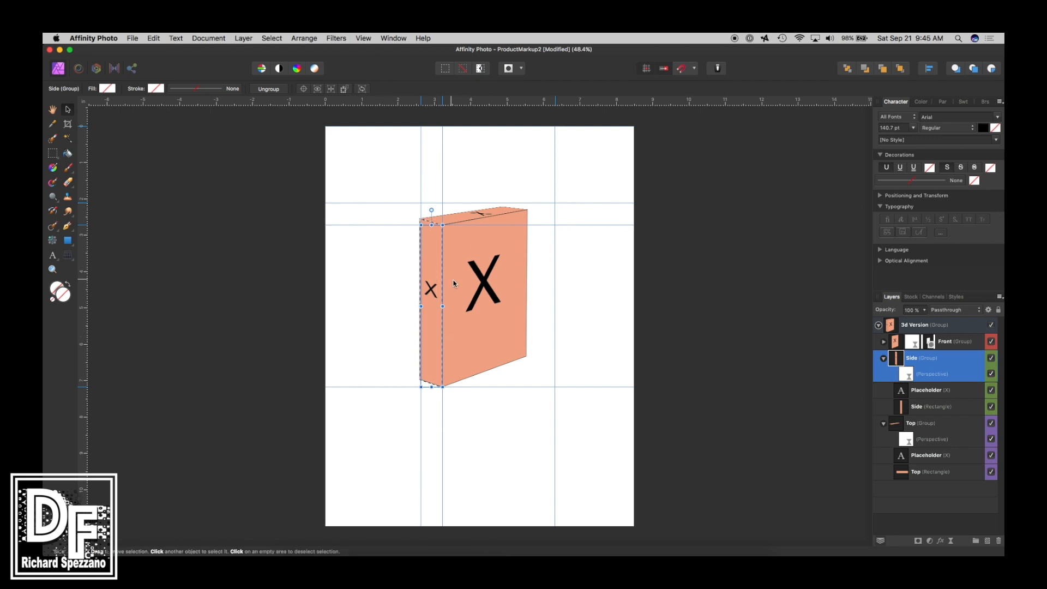
click(918, 542)
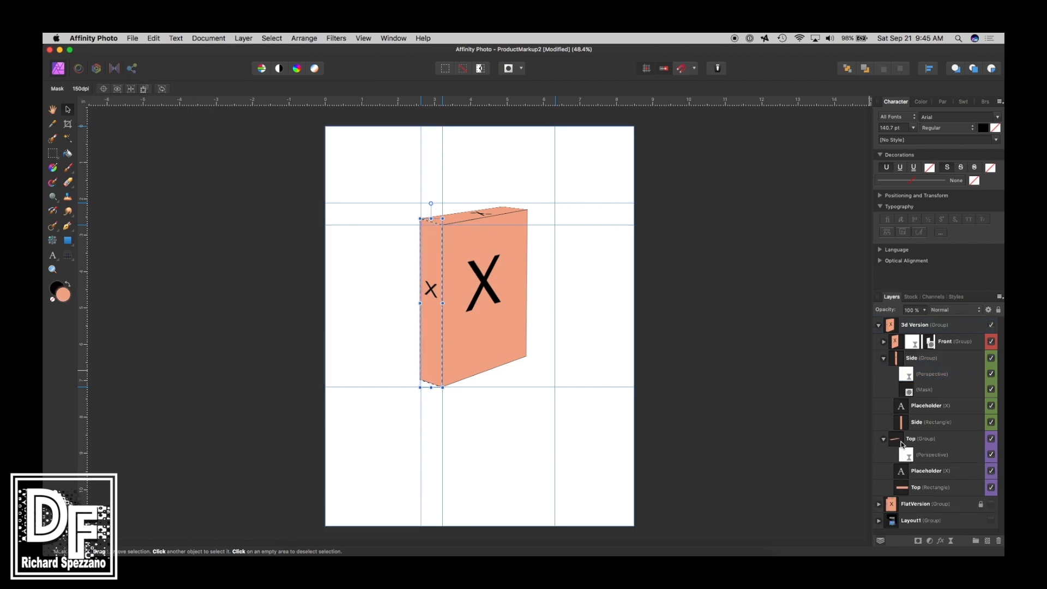
click(884, 359)
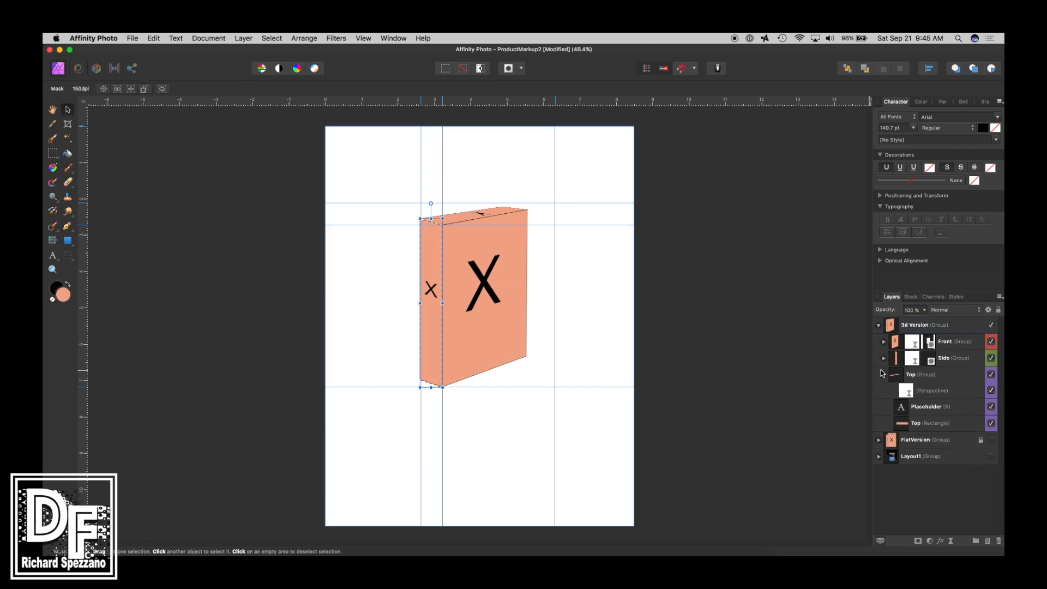
click(882, 376)
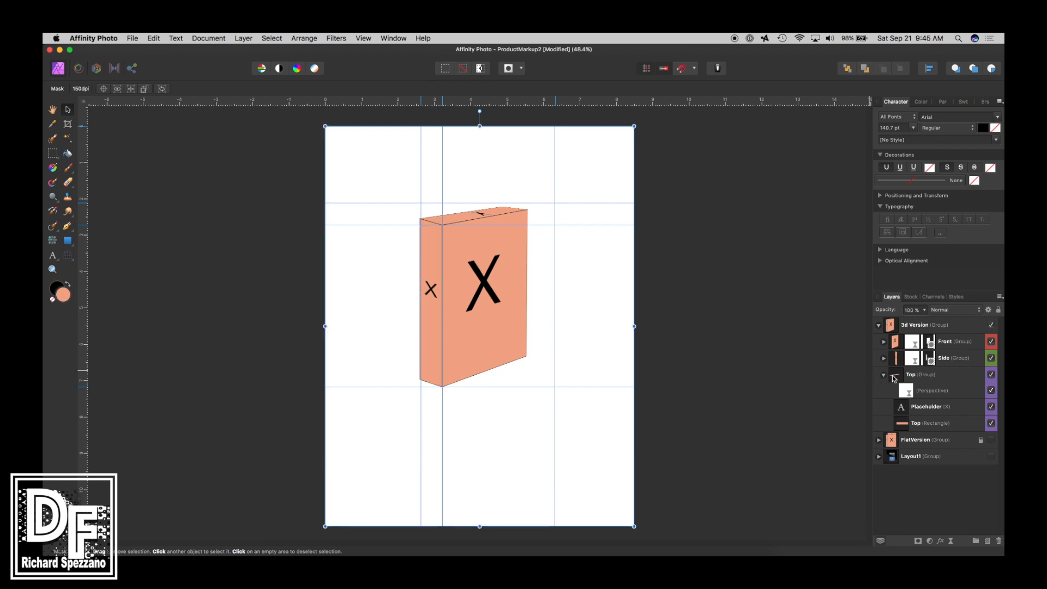
Mask the Top group with a selection made from its outline, and collapse it together with the 3d Version group
click(895, 378)
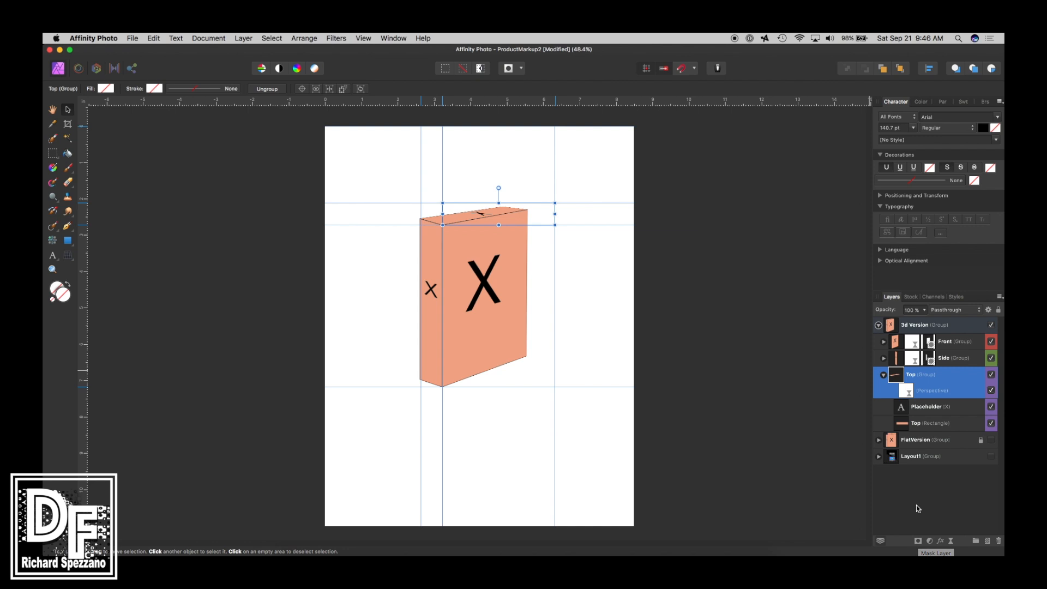
super+click(894, 378)
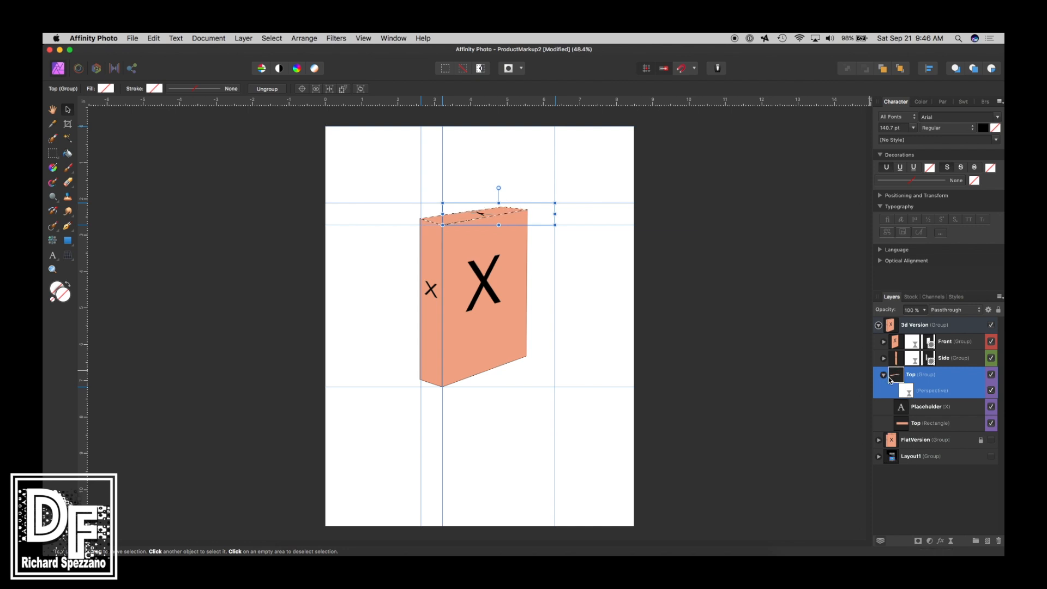
click(920, 540)
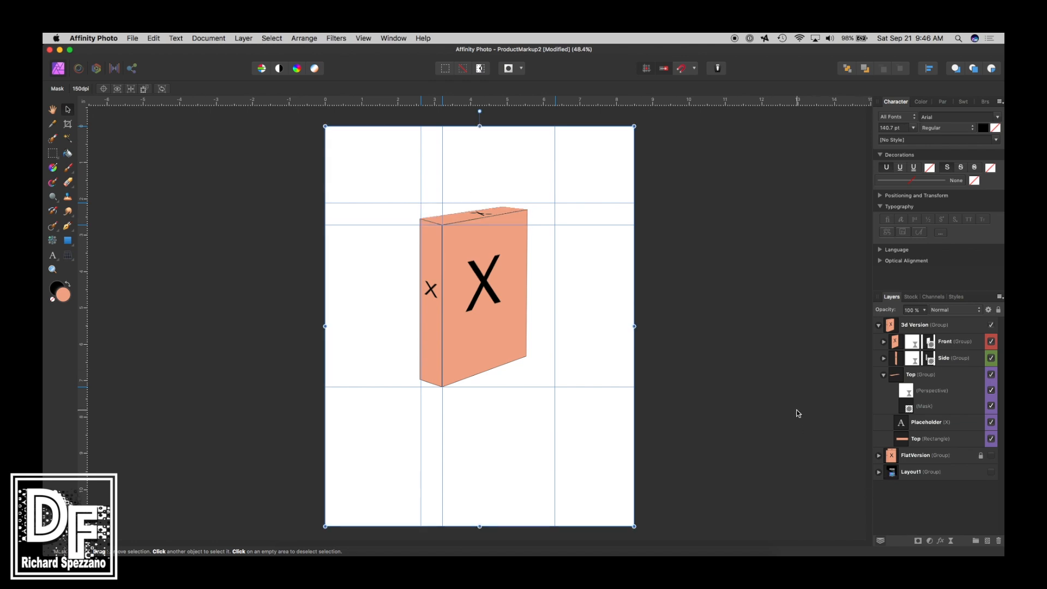
click(883, 374)
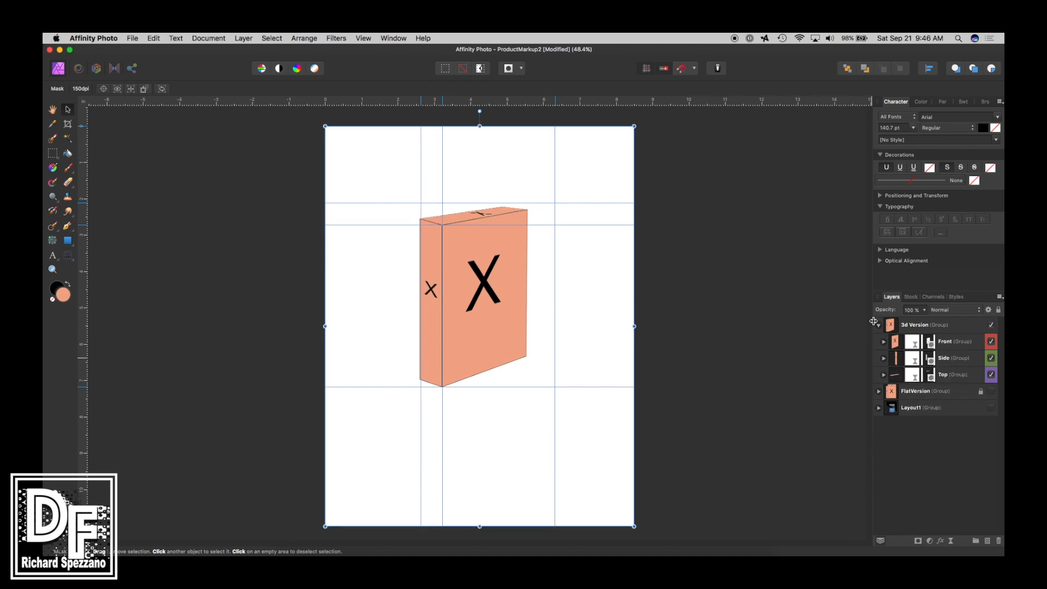
click(879, 325)
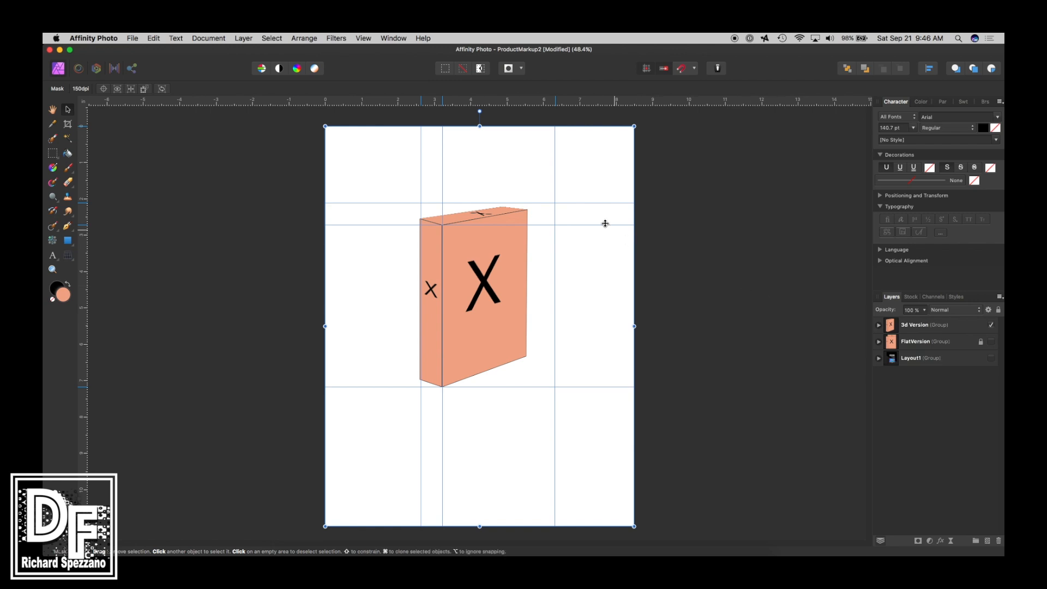
Place the Unsplash stock photo of the girl in a red floral dress and scale it down to about 13%
click(911, 297)
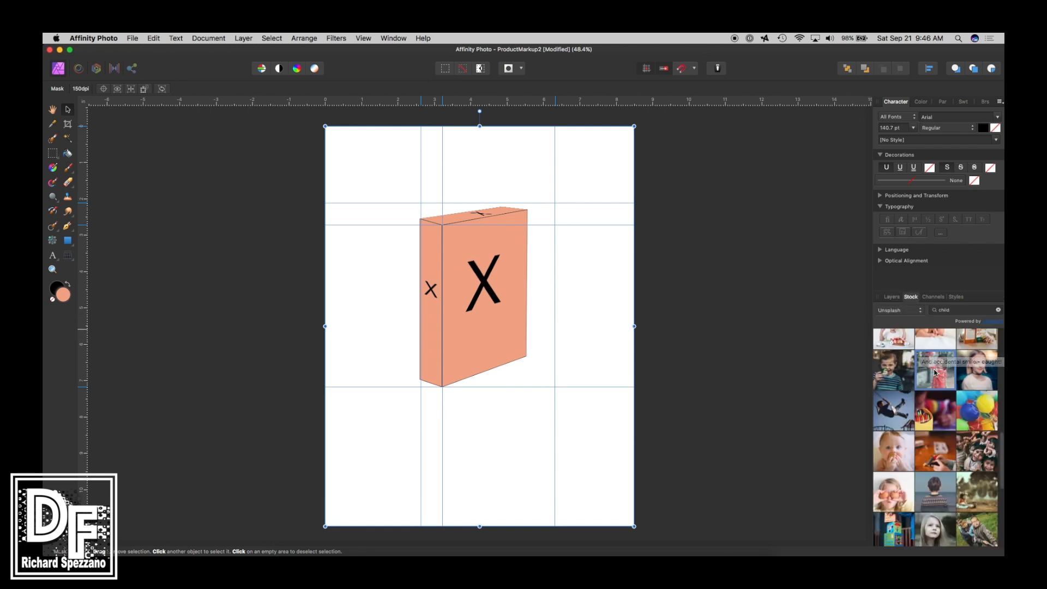
drag(938, 373, 475, 294)
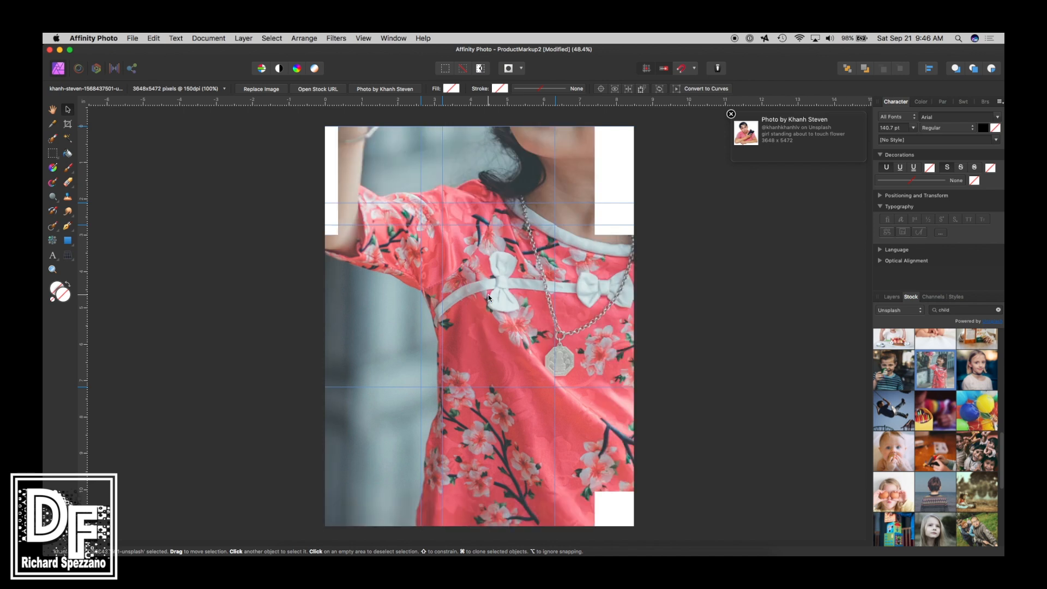
key(super+minus)
key(super+minus)
key(super+minus)
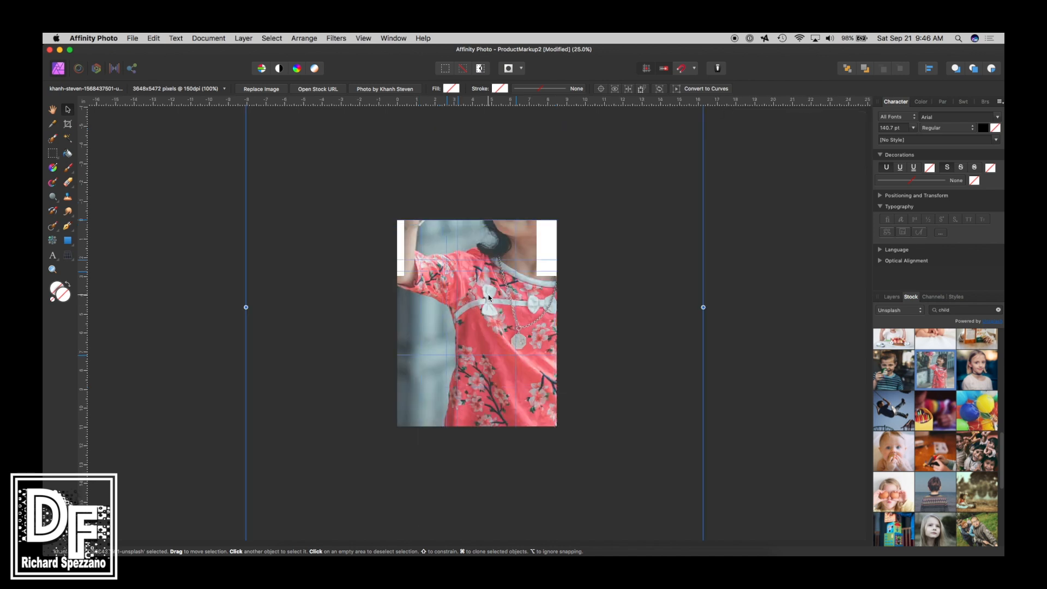
key(super+minus)
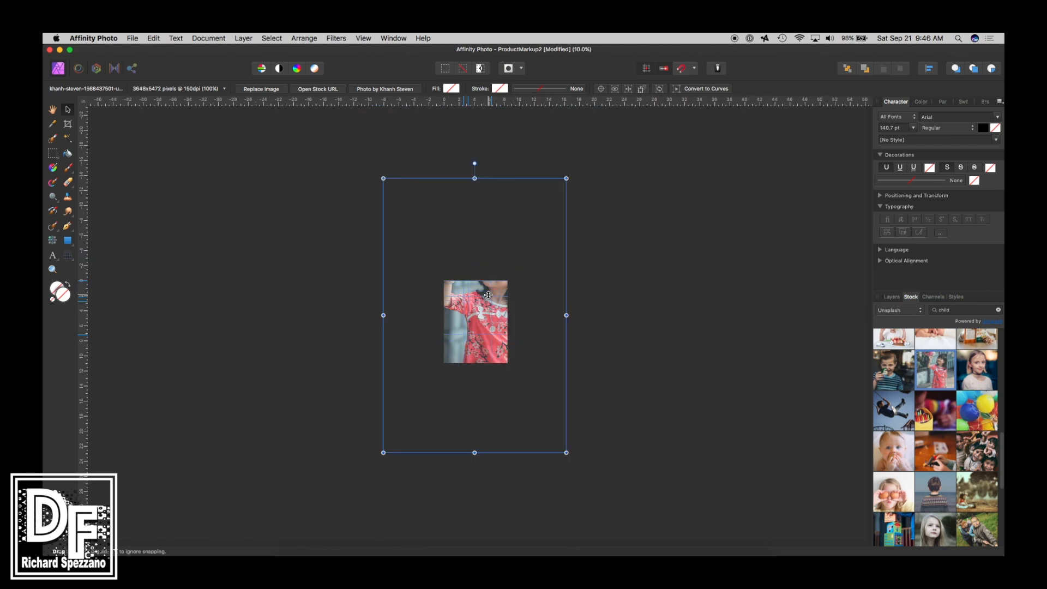
drag(380, 177, 491, 279)
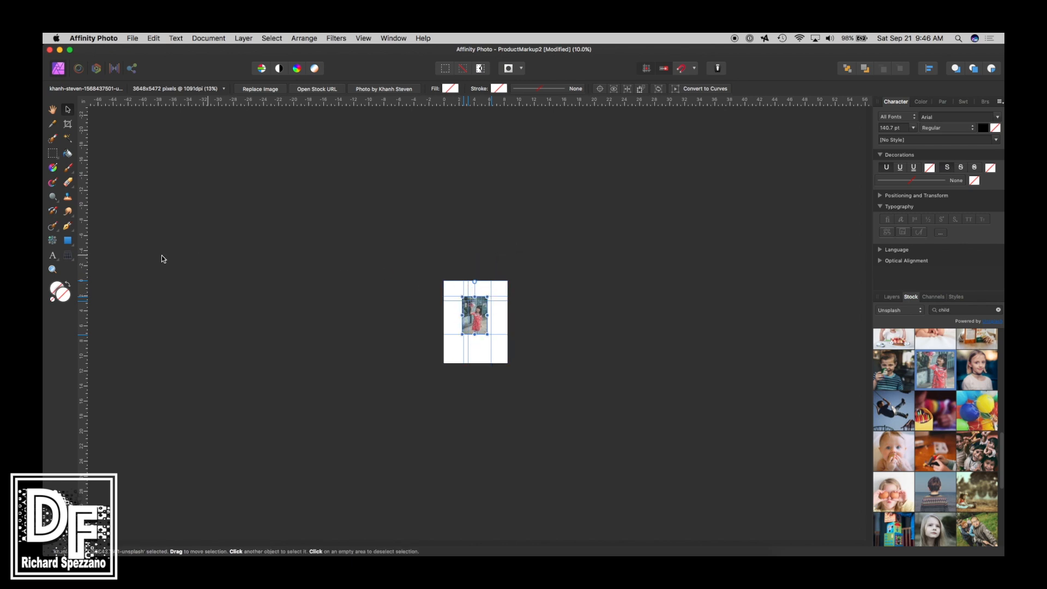
Hide the 3d Version group and show the FlatVersion group beneath the placed photo, keeping the photo selected
click(52, 269)
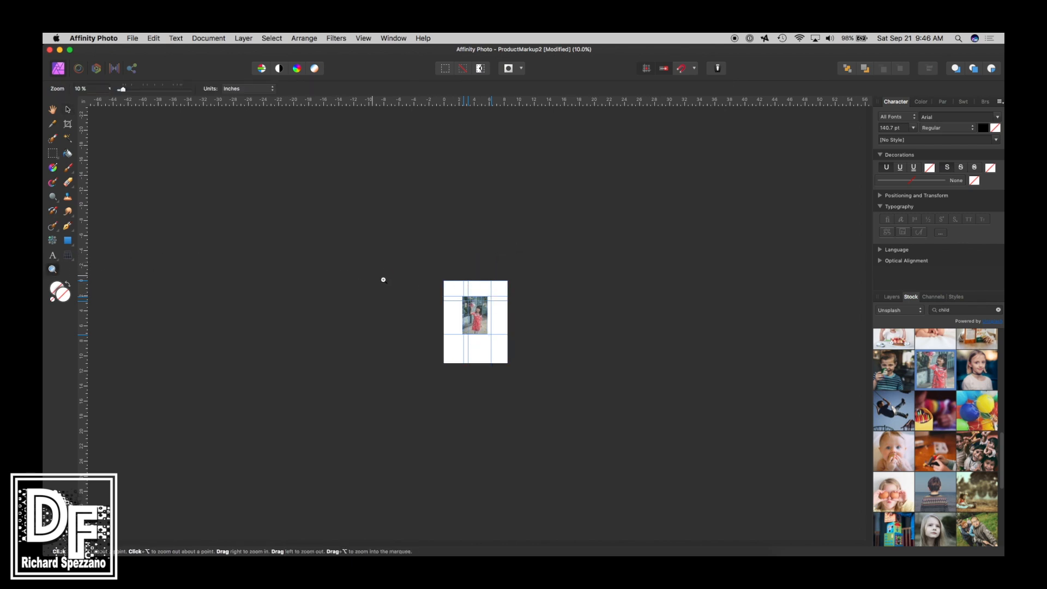
click(470, 304)
click(469, 305)
click(469, 305)
click(469, 305)
click(469, 305)
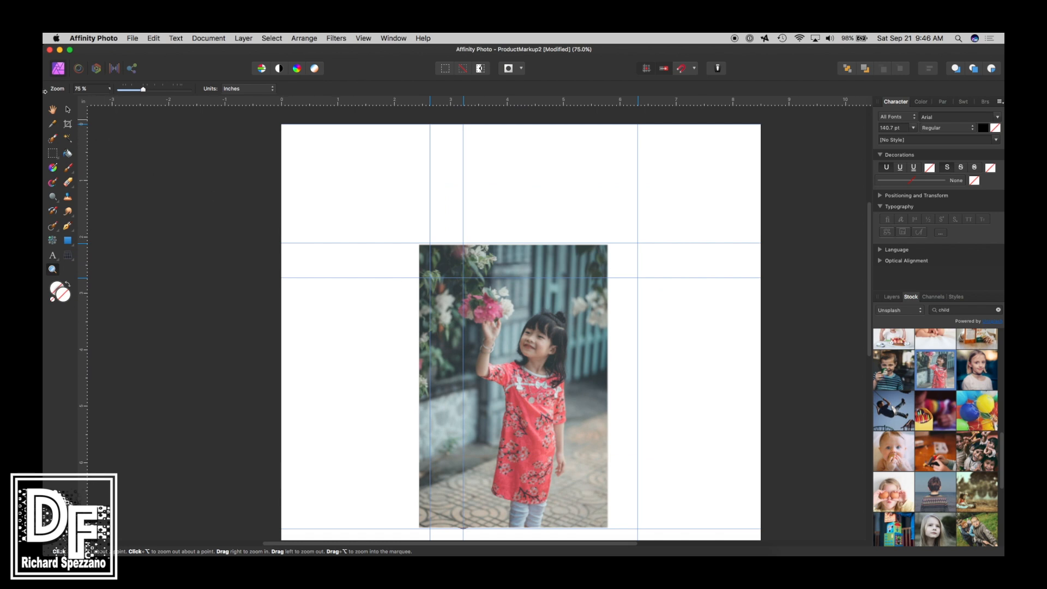
click(67, 111)
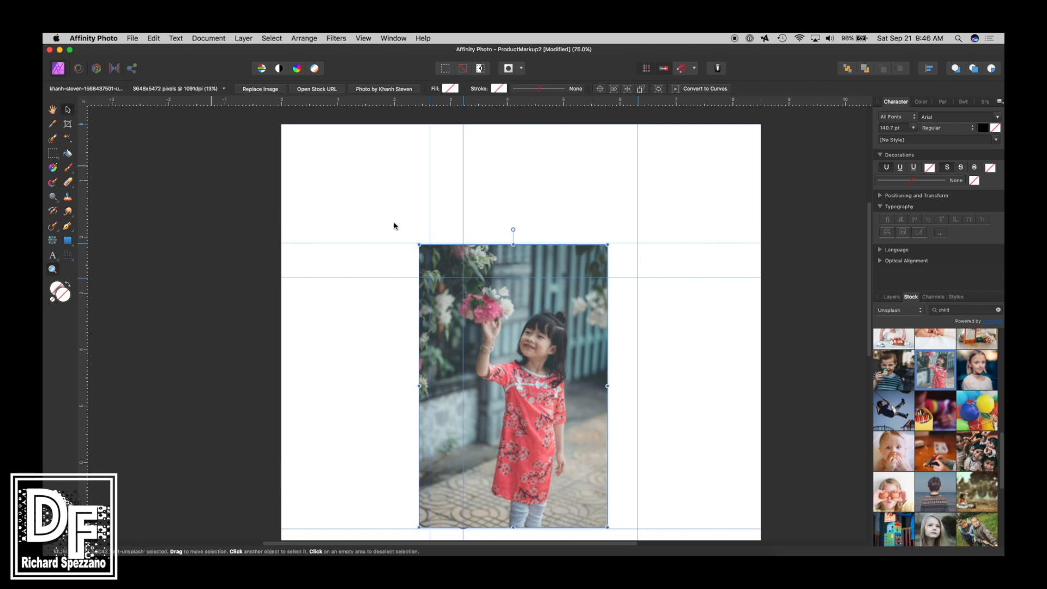
click(891, 297)
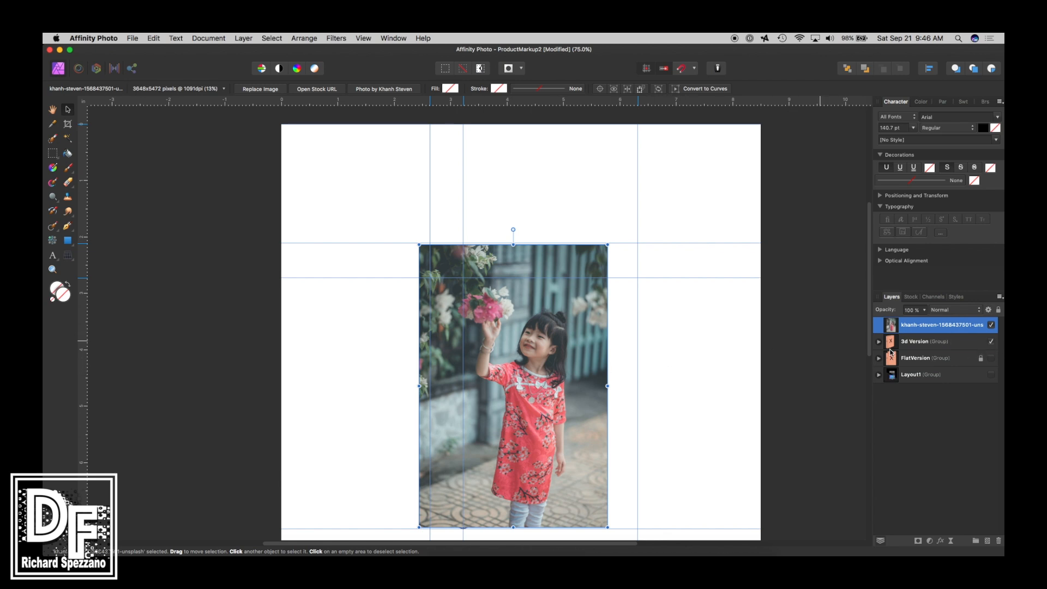
click(992, 359)
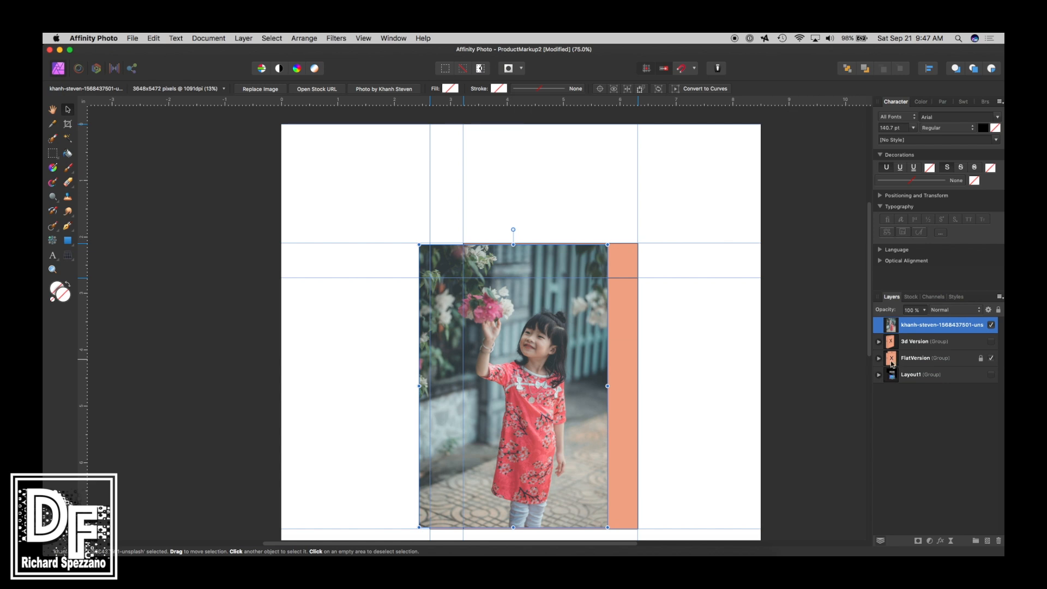
click(559, 336)
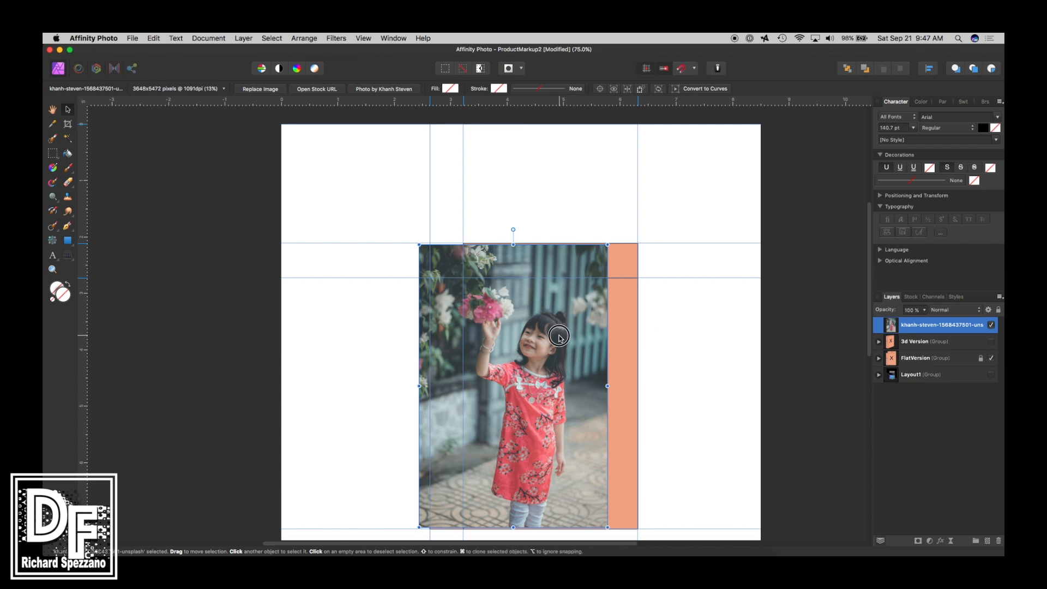
Enlarge the photo to about 19% and position it to cover all faces of the flat box, then clear the selection
drag(515, 335, 552, 329)
scroll(678, 329, down, 3)
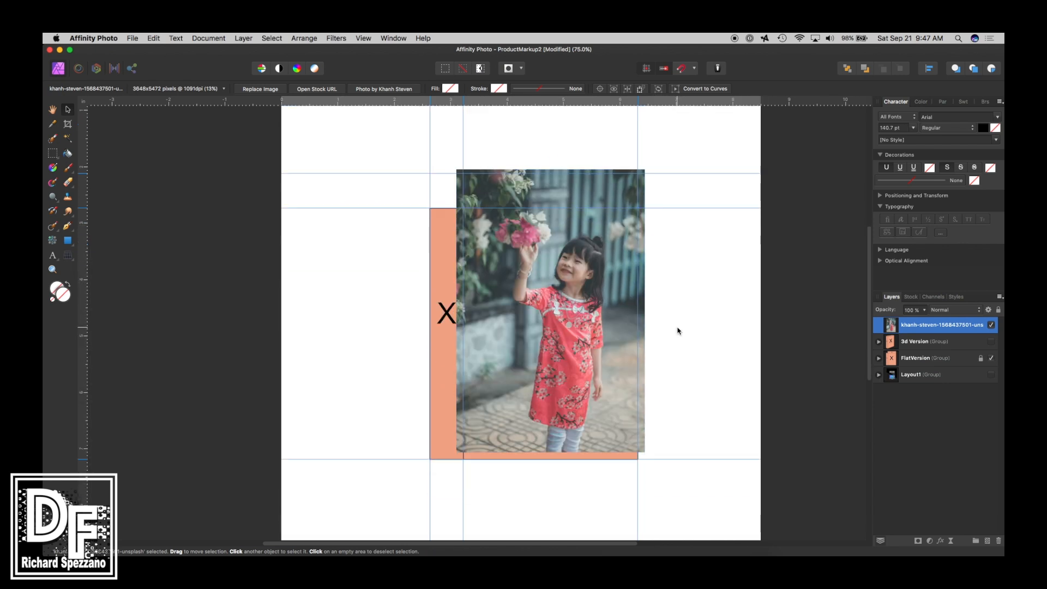
drag(644, 452, 664, 481)
drag(456, 170, 415, 107)
drag(529, 296, 507, 349)
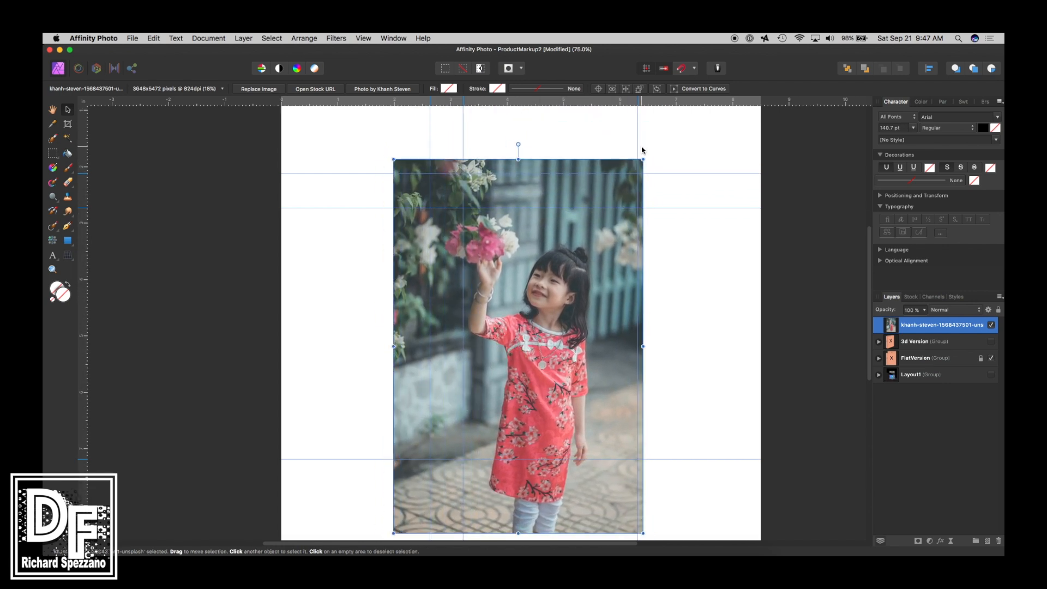
drag(643, 160, 682, 135)
drag(510, 297, 503, 312)
click(687, 295)
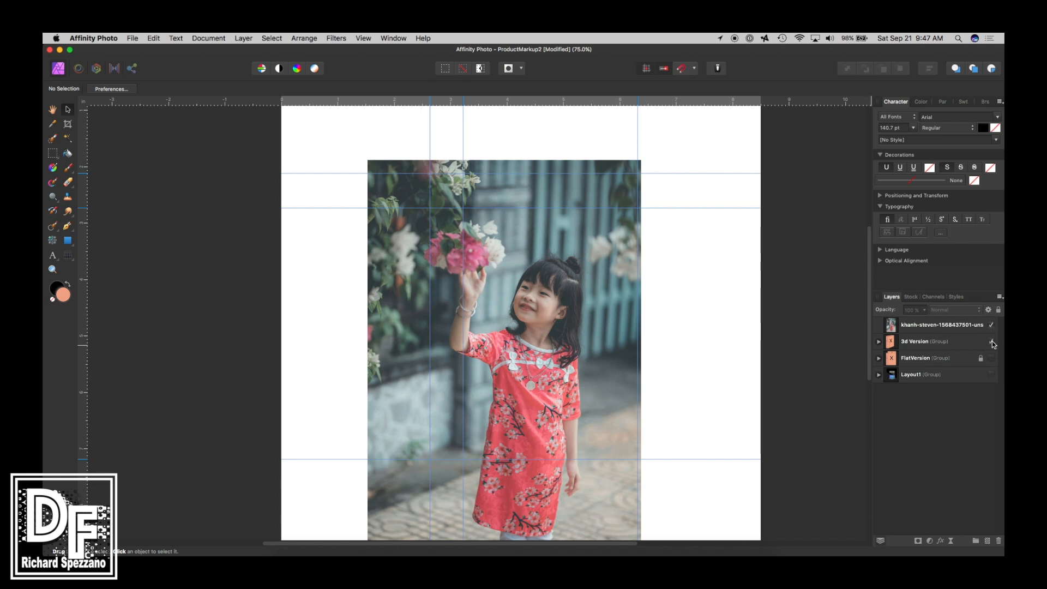
Expand the 3d Version group and its Front group, then copy the photo layer and hide the original
click(879, 342)
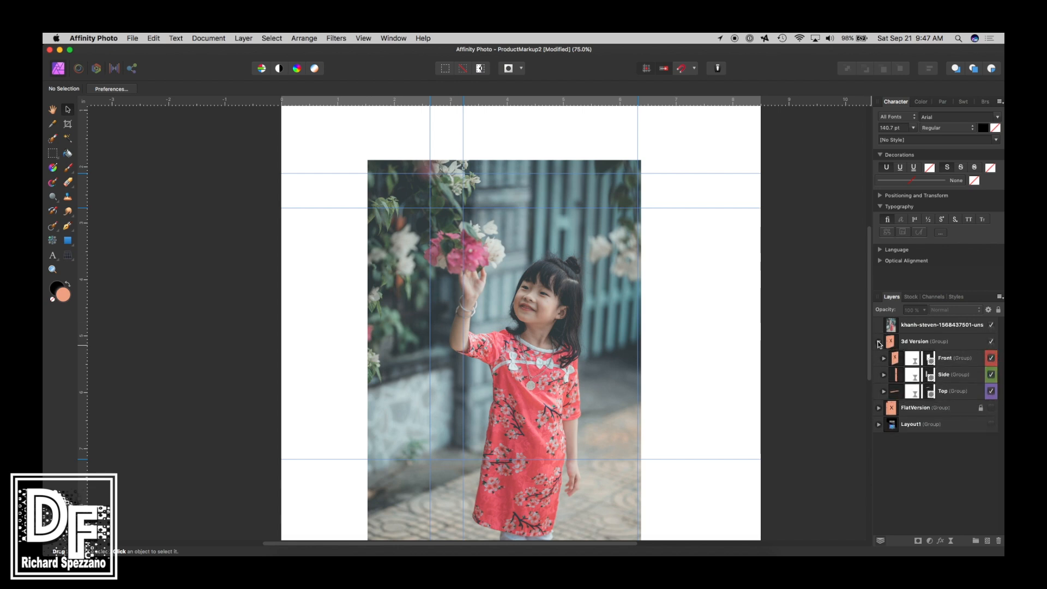
click(884, 359)
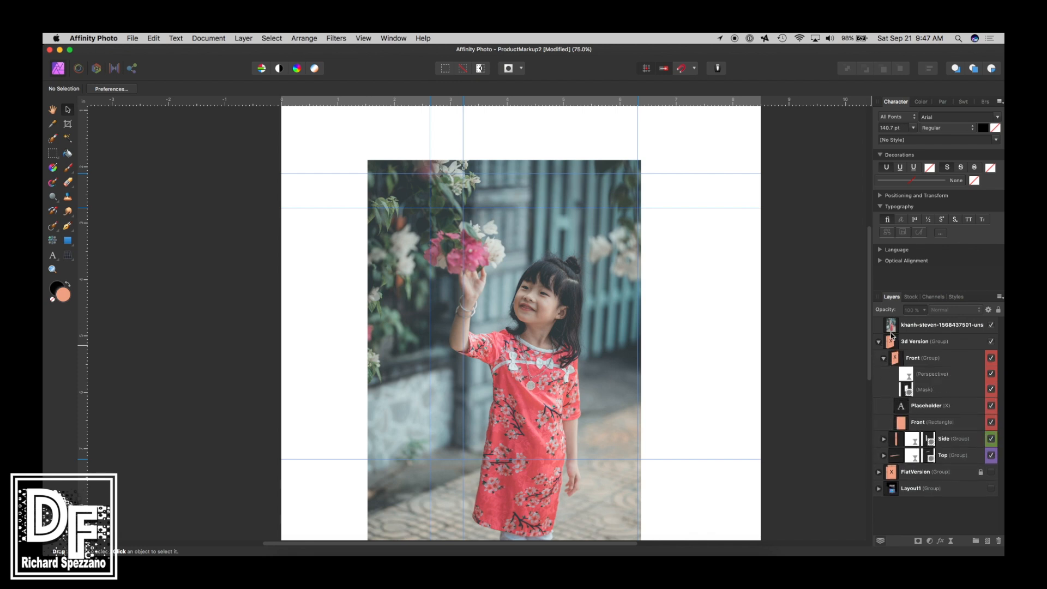
click(891, 328)
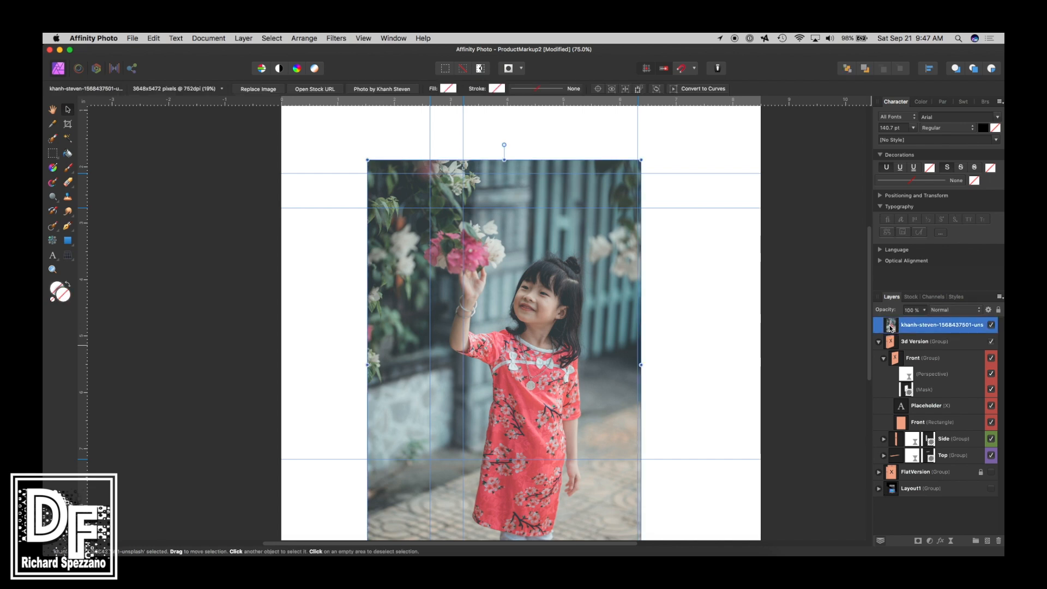
key(super+c)
click(992, 327)
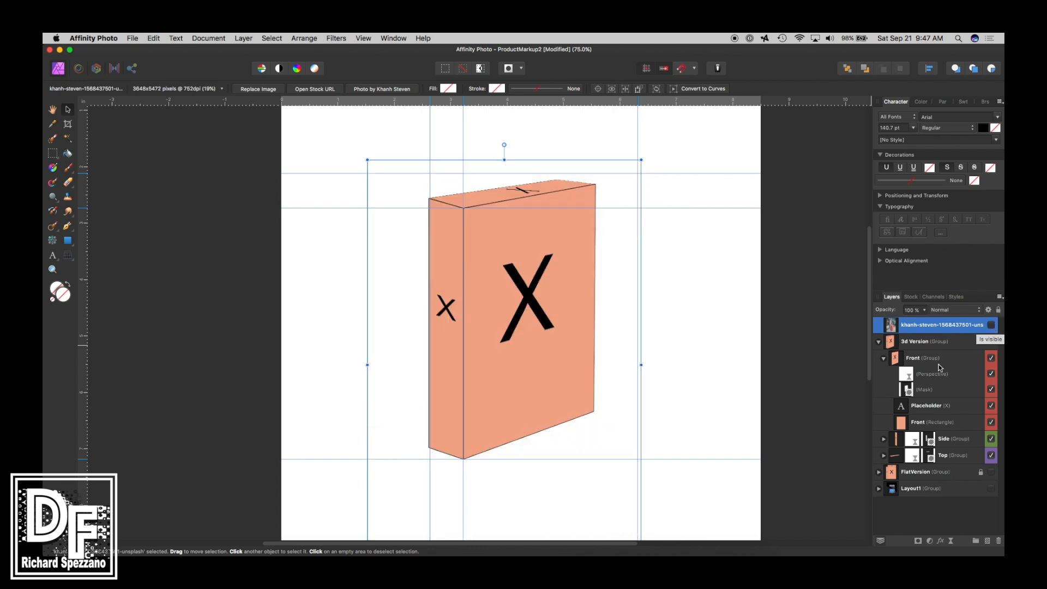
Paste the photo into the Front group directly above its placeholder, and collapse the Front group
click(900, 408)
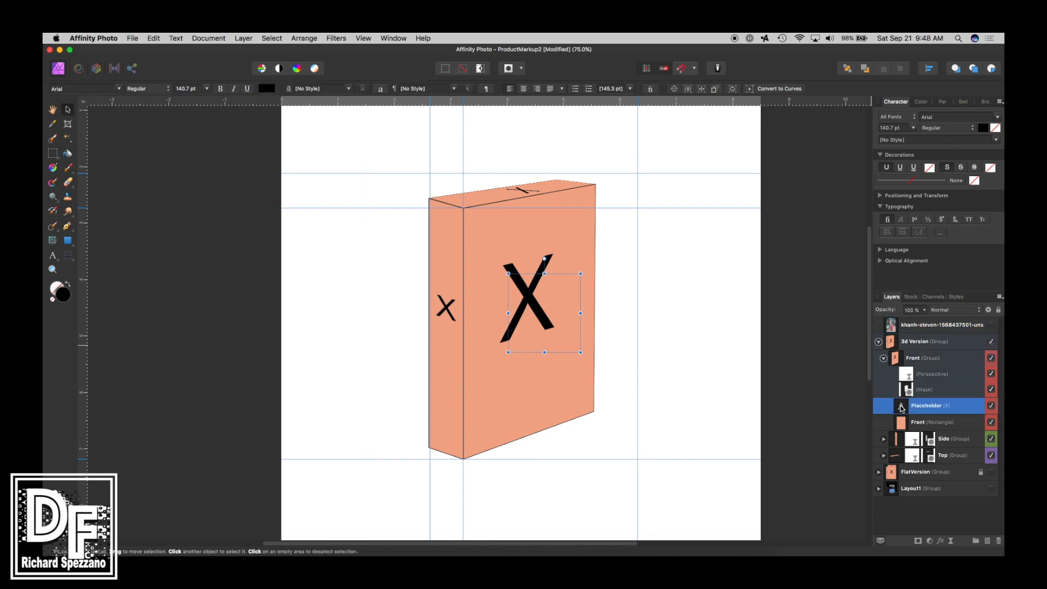
key(super+v)
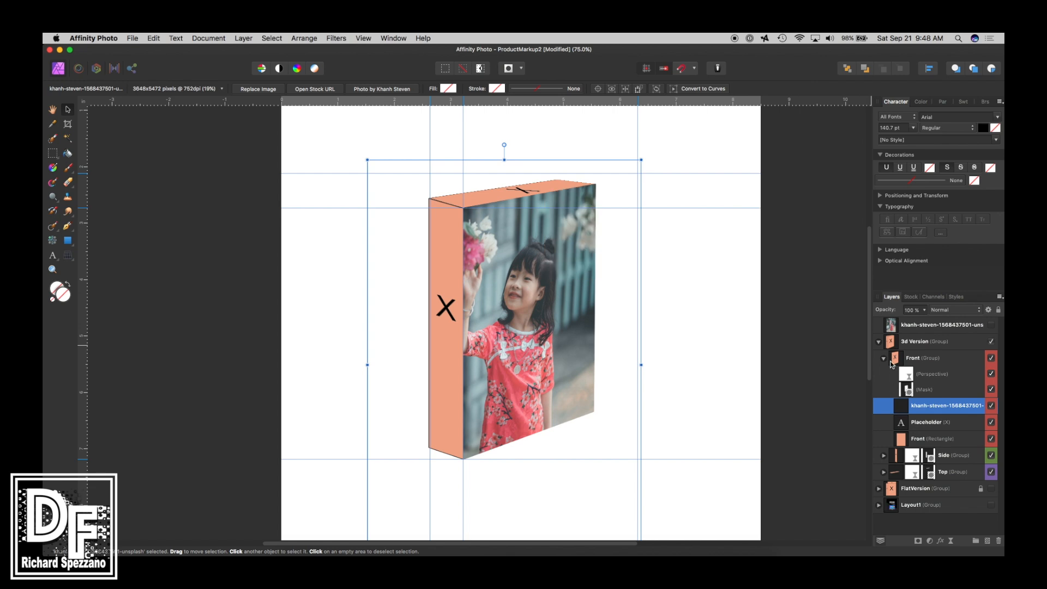
click(884, 358)
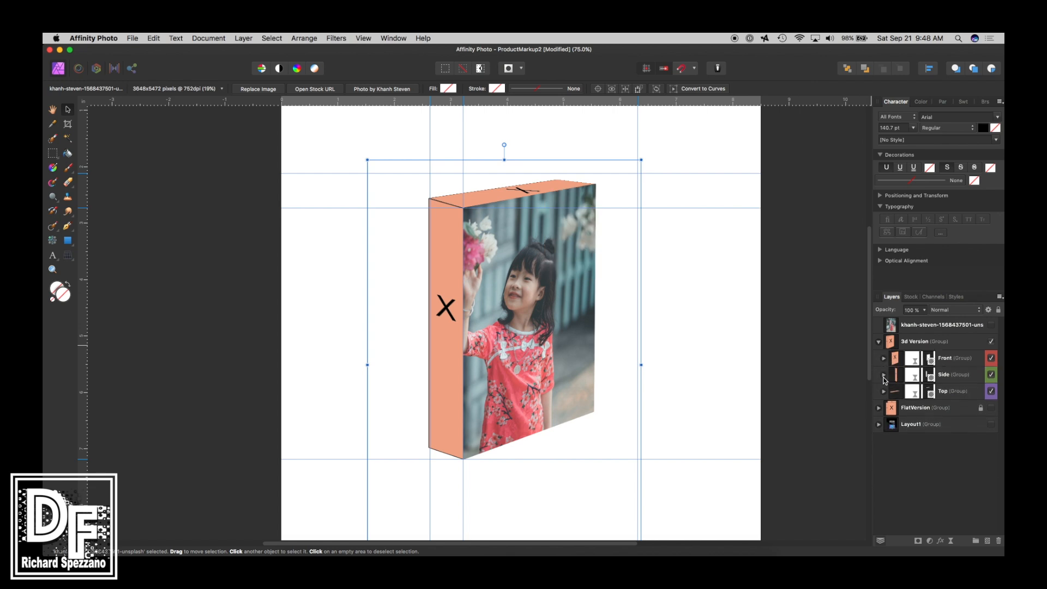
Paste the photo into the Side group directly above its placeholder, and collapse the Side group
click(884, 377)
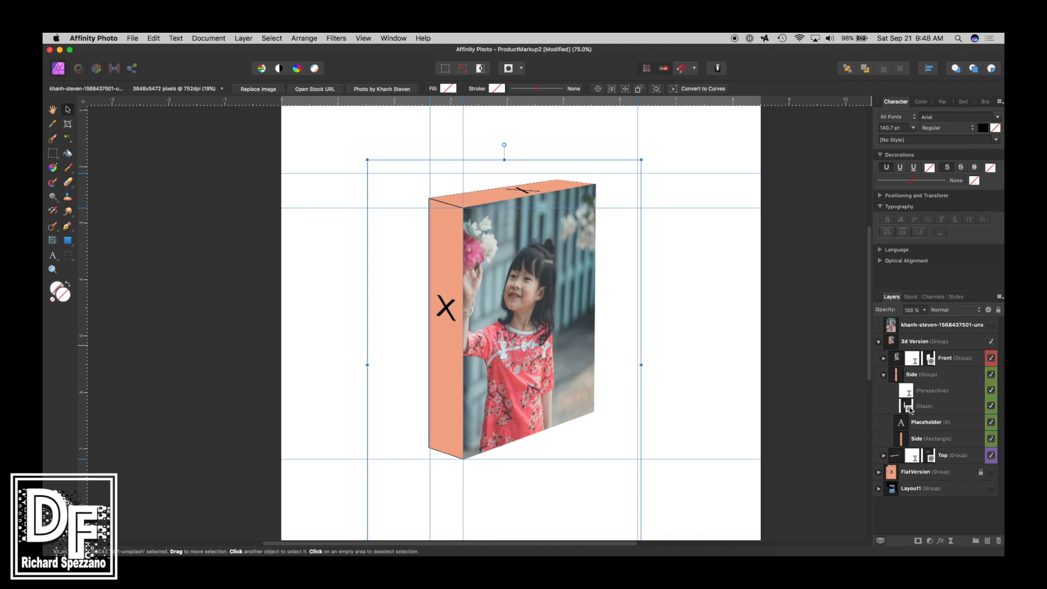
click(903, 425)
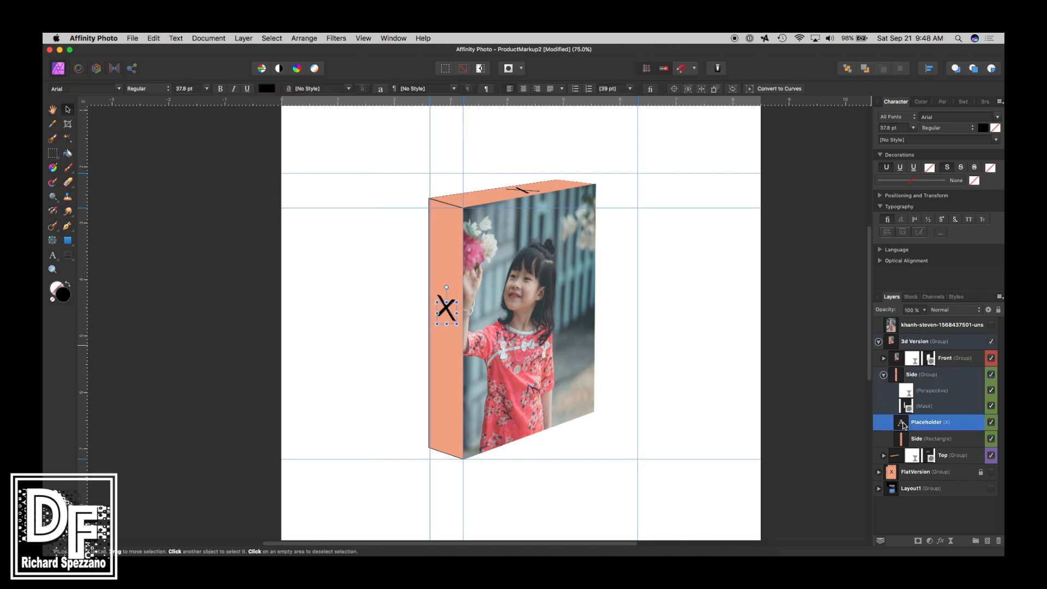
key(super+v)
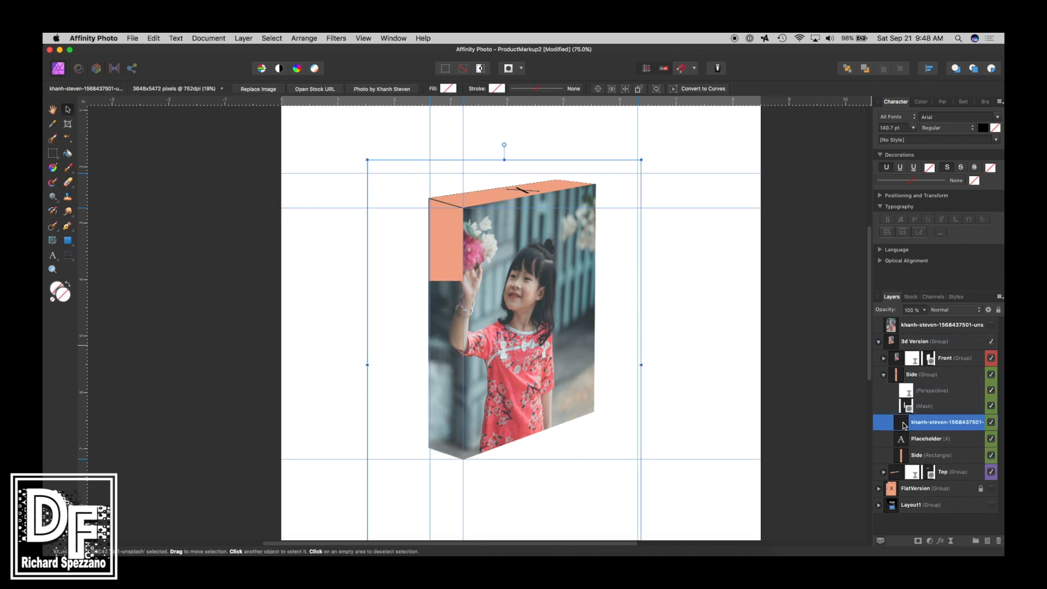
click(884, 376)
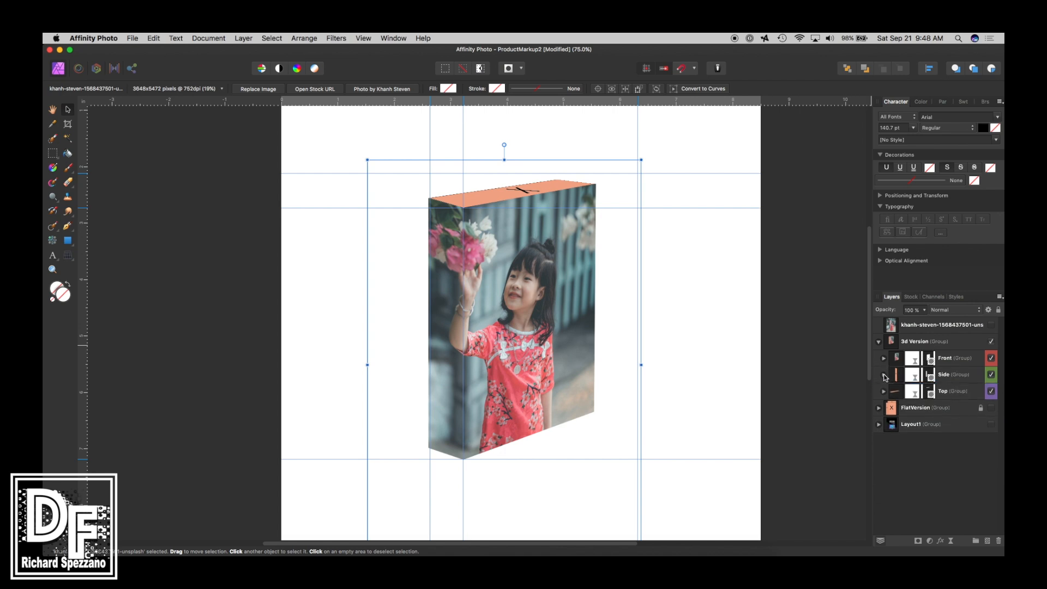
Expand the Top group and paste the photo into it directly above its placeholder
click(884, 392)
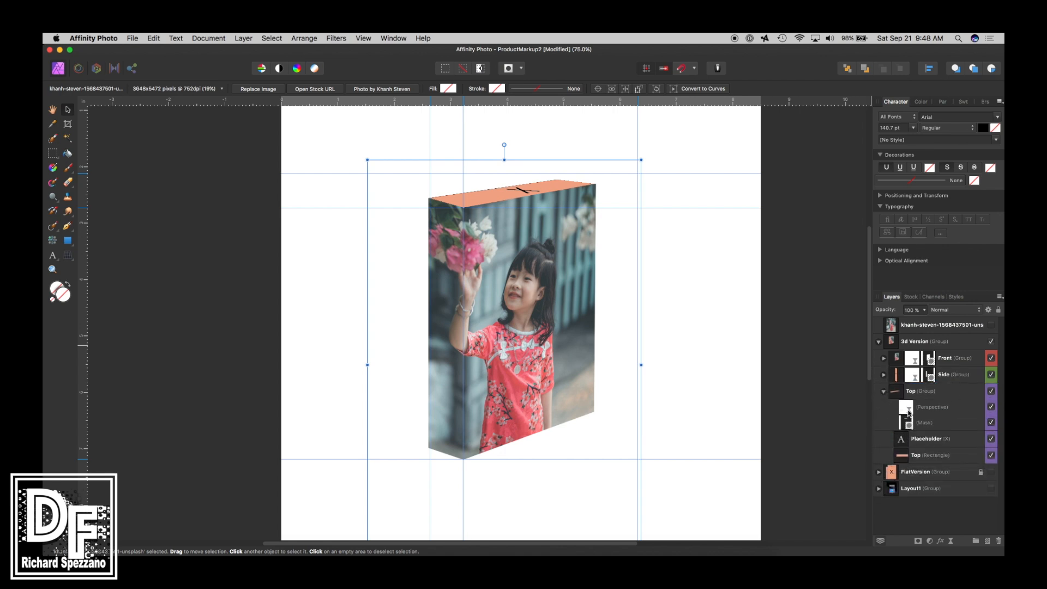
click(903, 441)
key(super+v)
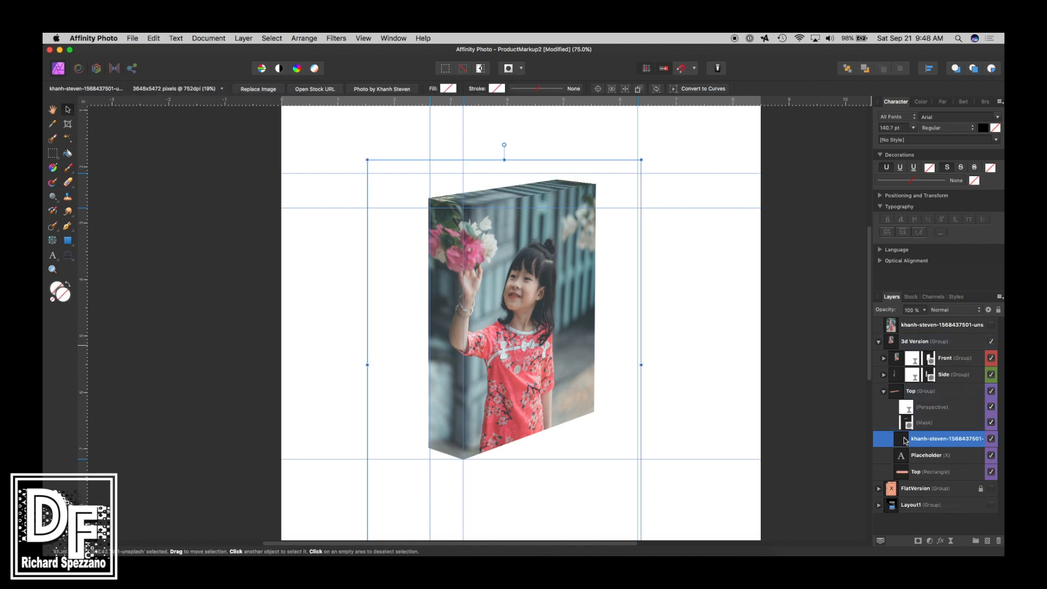
Select the three photo copies inside the Front, Side and Top groups together and shift the image slightly across the 3D box
click(884, 375)
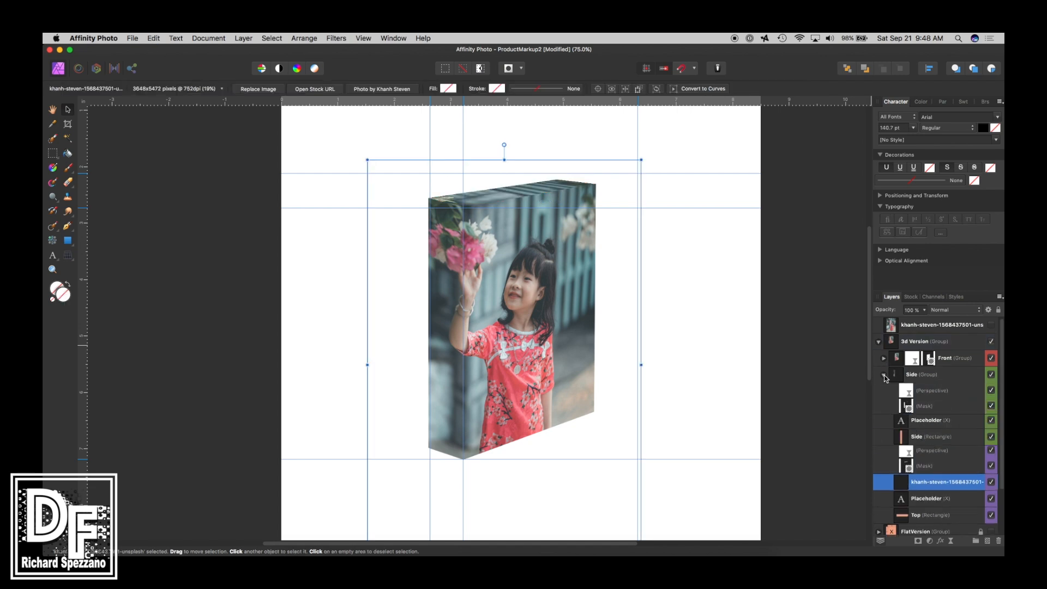
click(884, 358)
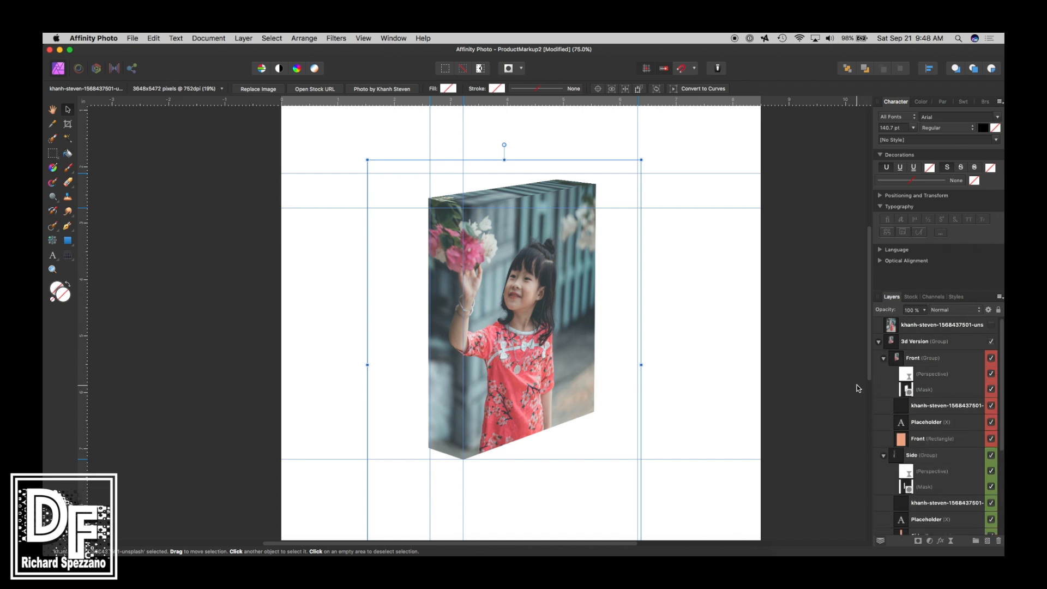
scroll(856, 385, down, 5)
scroll(857, 385, up, 3)
scroll(856, 384, up, 1)
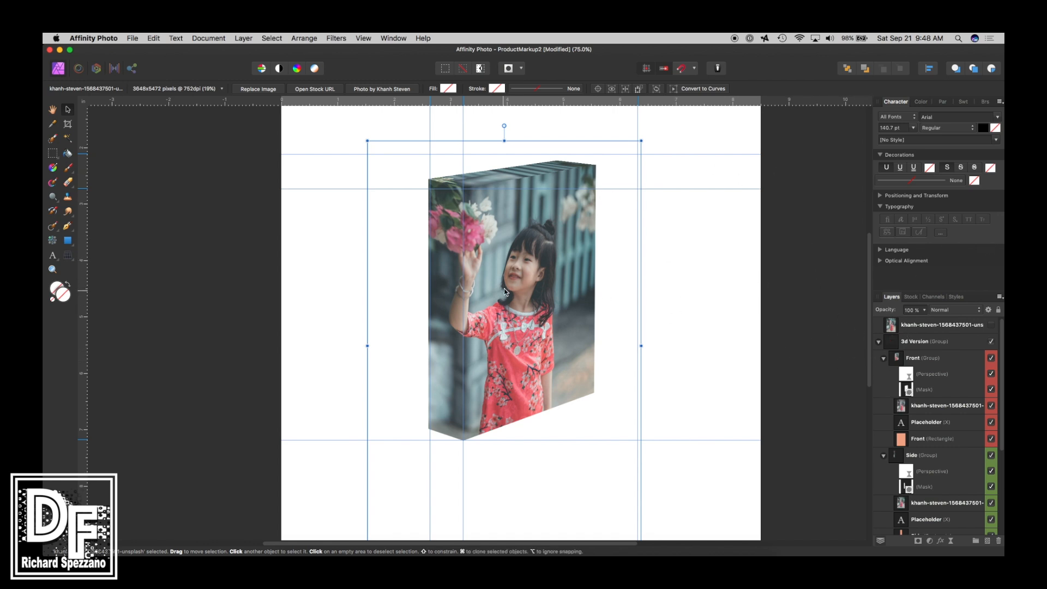
click(905, 409)
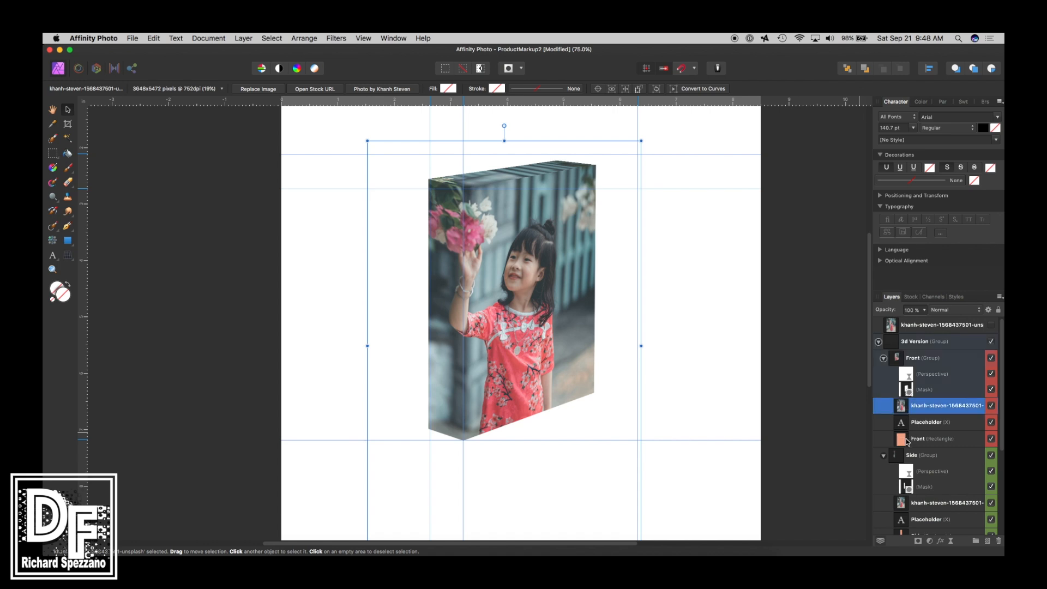
scroll(909, 442, down, 3)
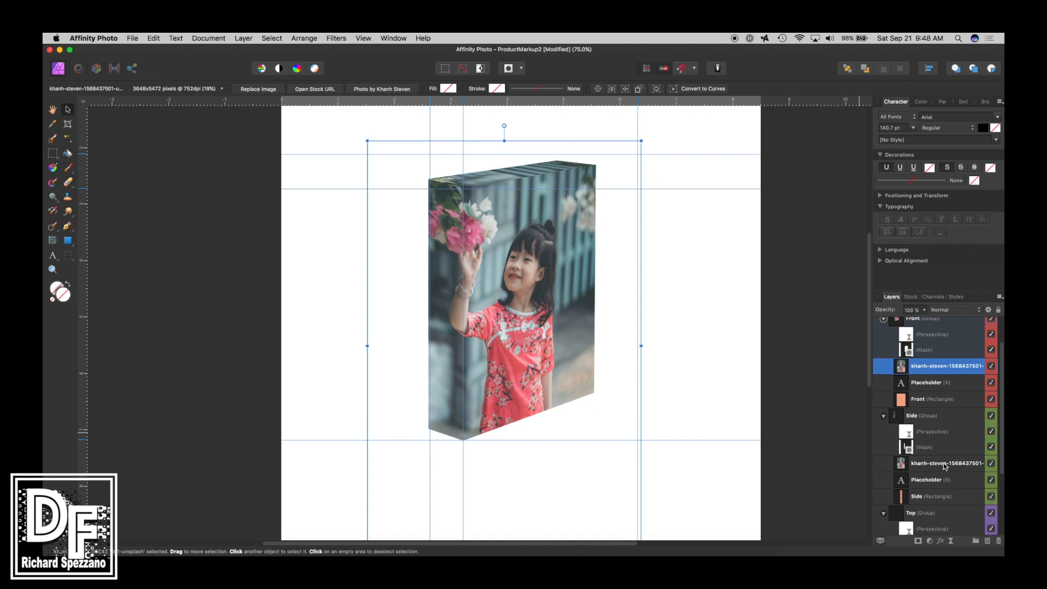
super+click(945, 463)
scroll(944, 466, down, 6)
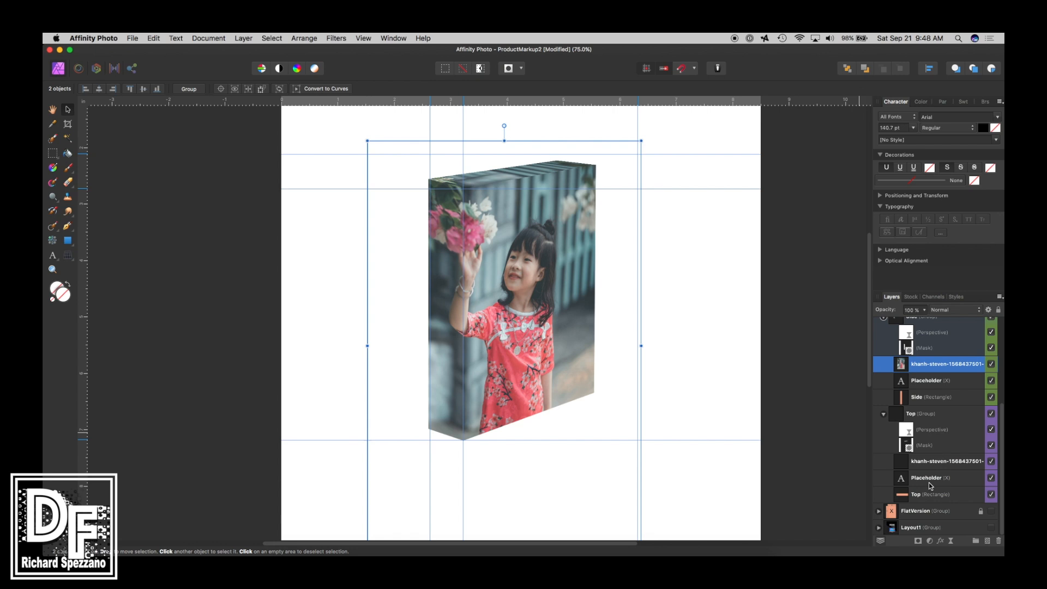
super+click(933, 465)
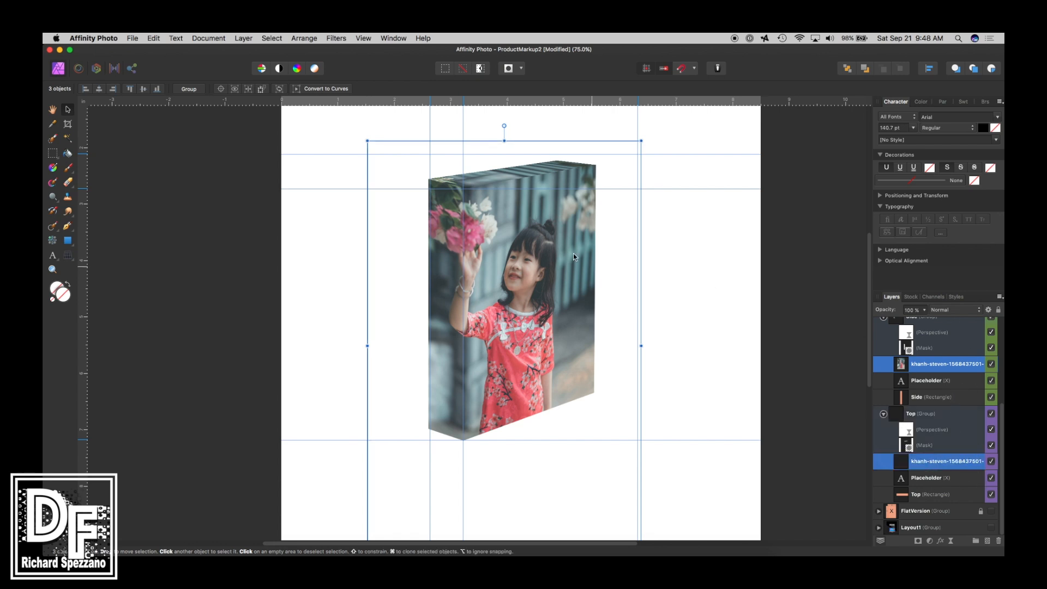
drag(525, 240, 540, 208)
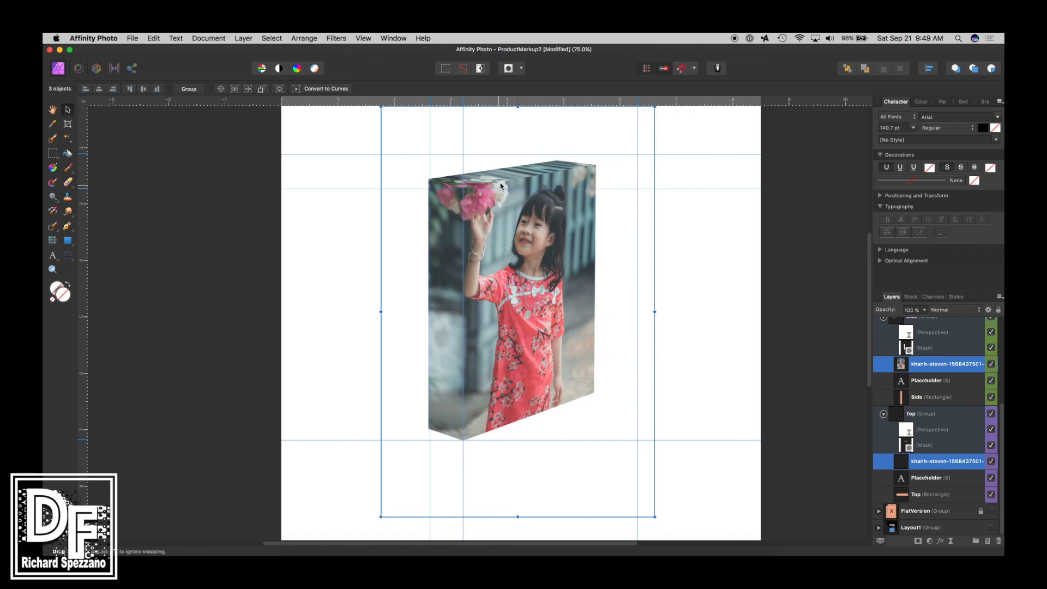
drag(532, 230, 536, 244)
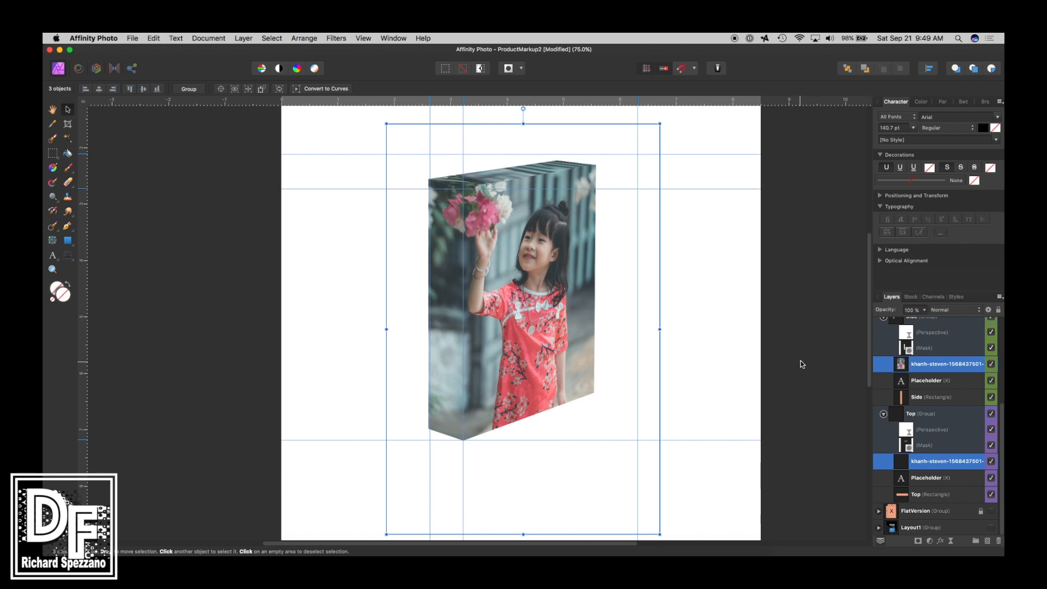
Delete the photo copies from the Side, Top and Front groups, and clear the selection
click(901, 365)
click(899, 368)
key(Delete)
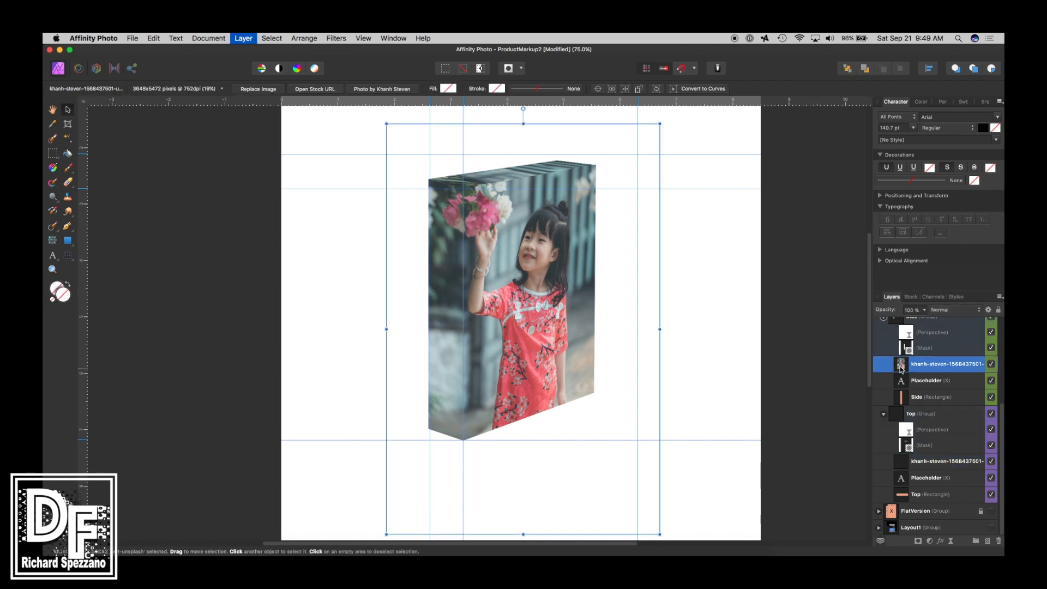
click(902, 463)
key(Delete)
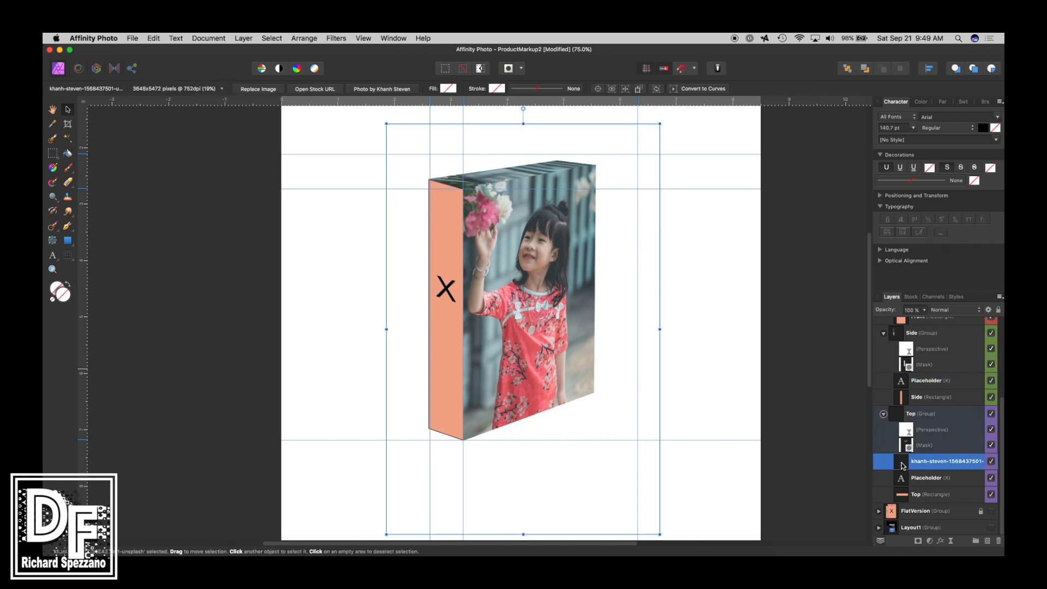
scroll(900, 384, up, 1)
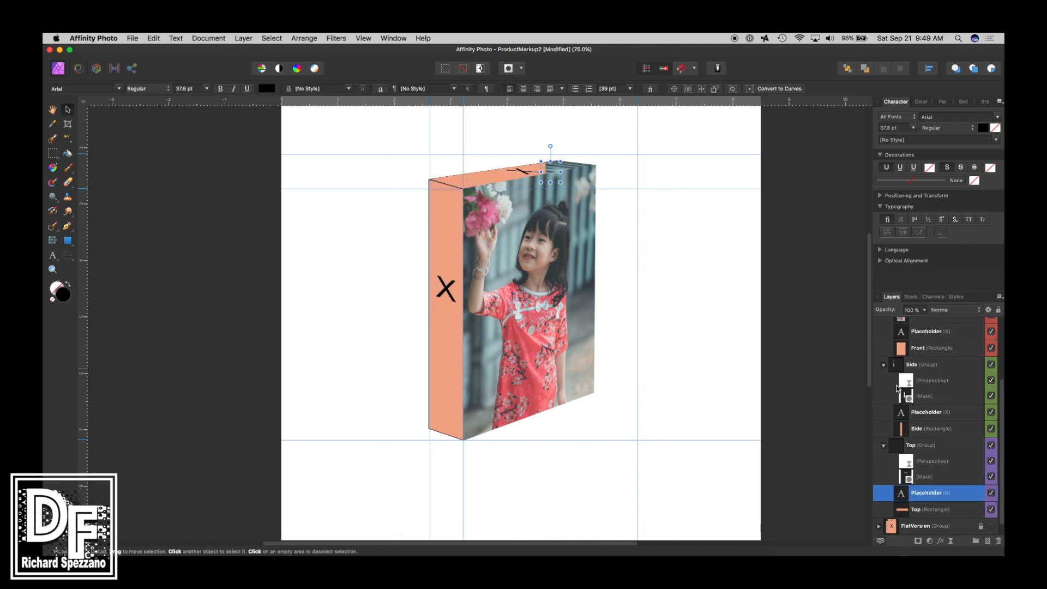
scroll(899, 376, up, 3)
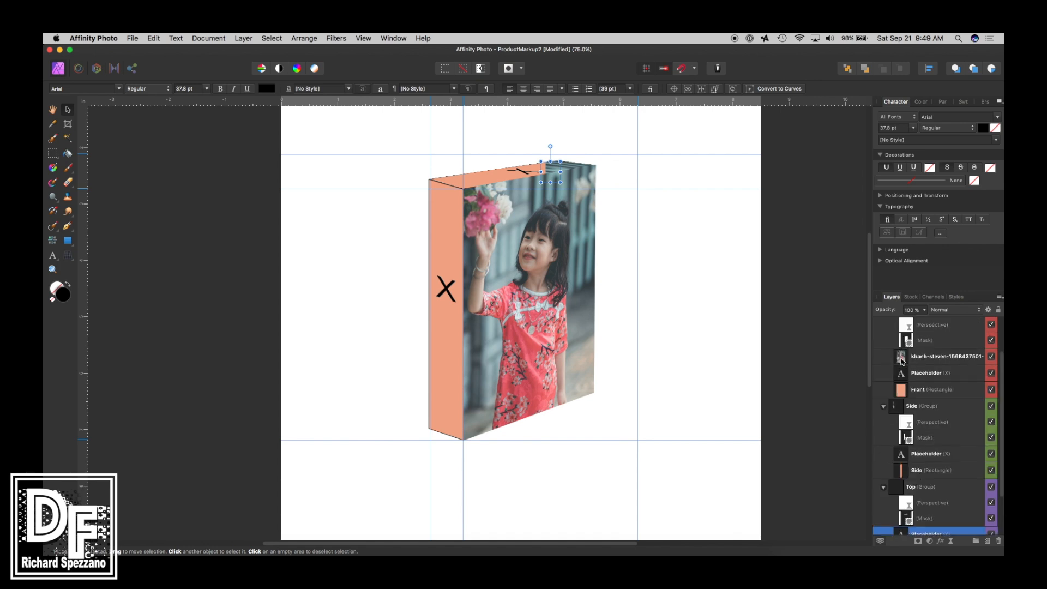
click(902, 361)
key(Delete)
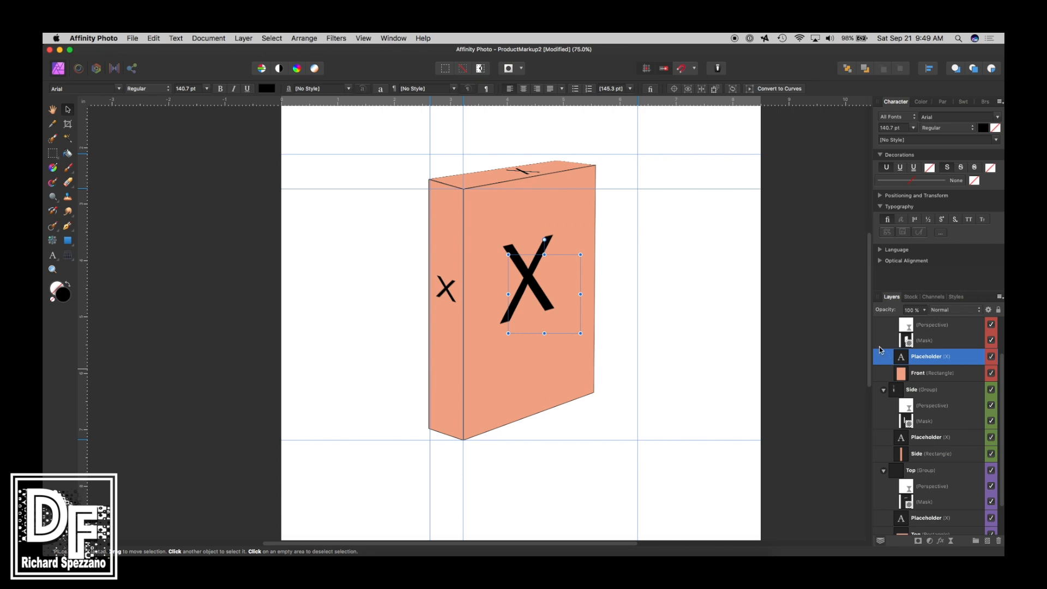
click(727, 333)
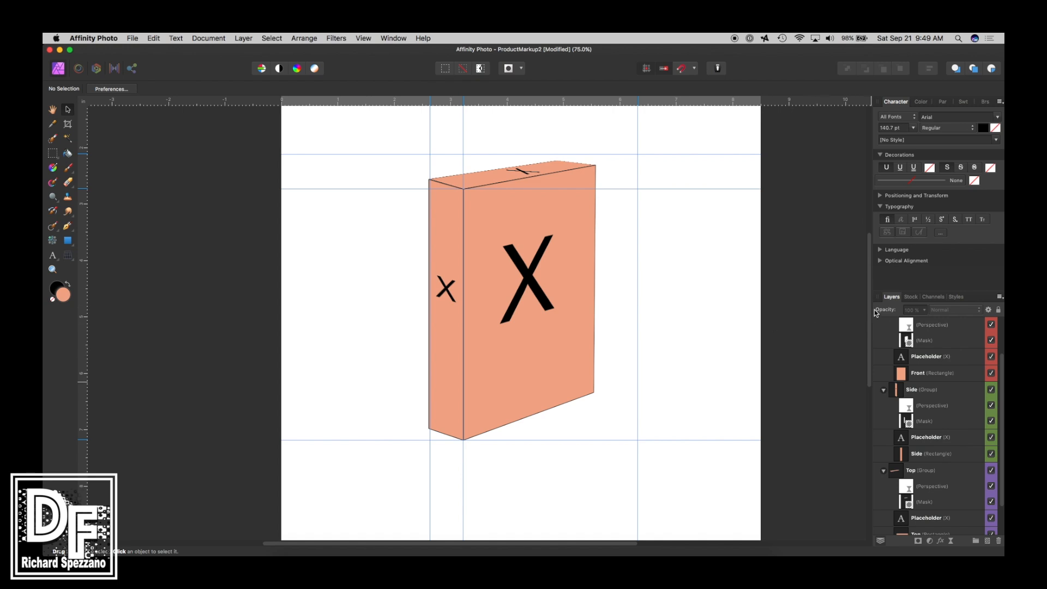
Collapse the 3d Version group with its Front rectangle selected, then show the Layout1 group and expand its contents
scroll(829, 392, down, 5)
scroll(829, 391, up, 4)
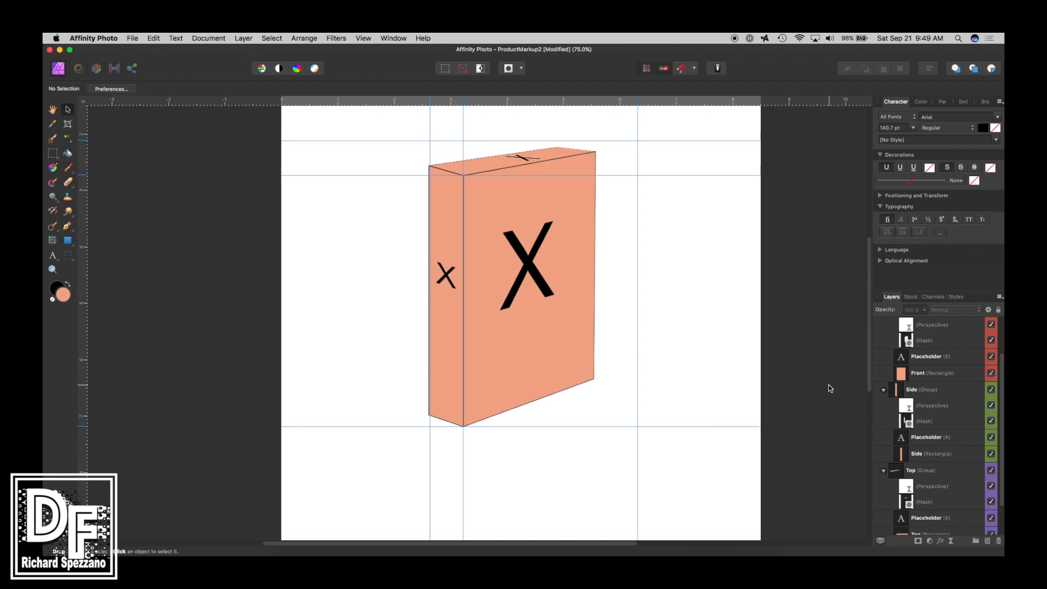
click(497, 200)
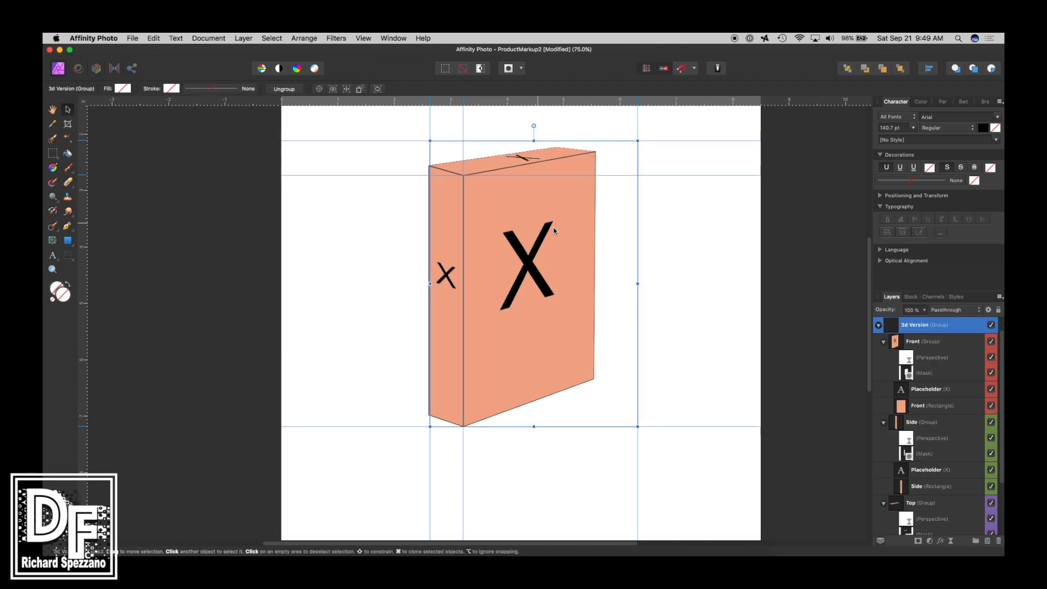
click(901, 408)
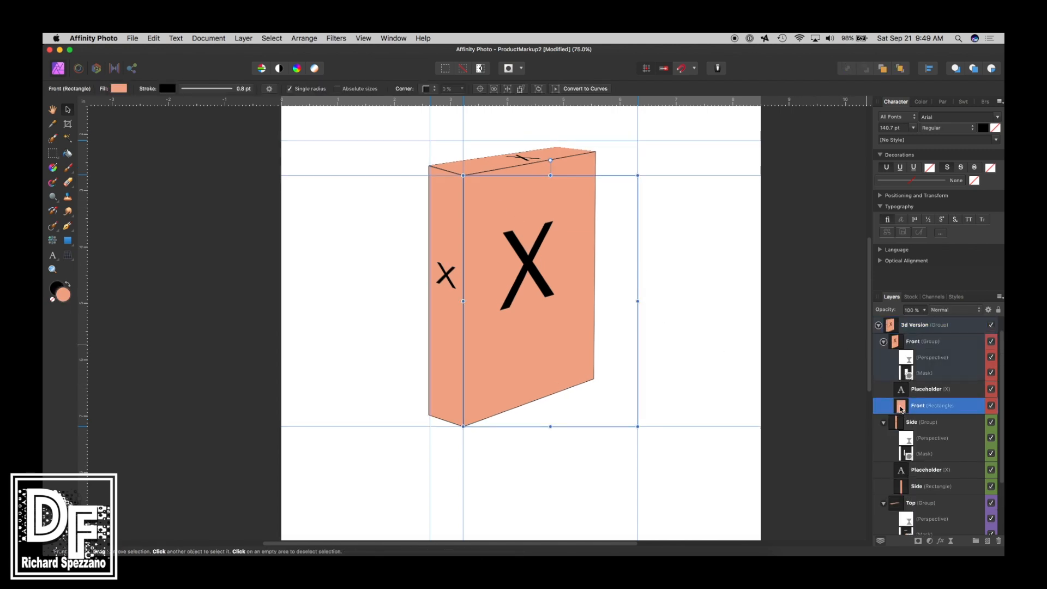
click(878, 326)
click(991, 375)
click(879, 376)
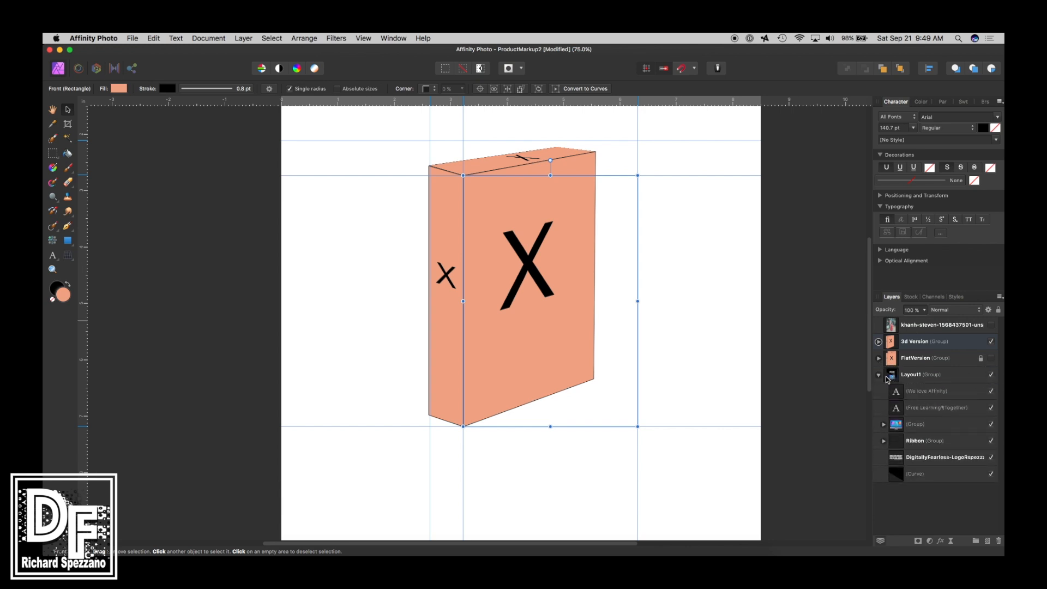
Delete the original photo layer and move the collapsed Layout1 group above the 3d Version group
click(879, 376)
click(894, 374)
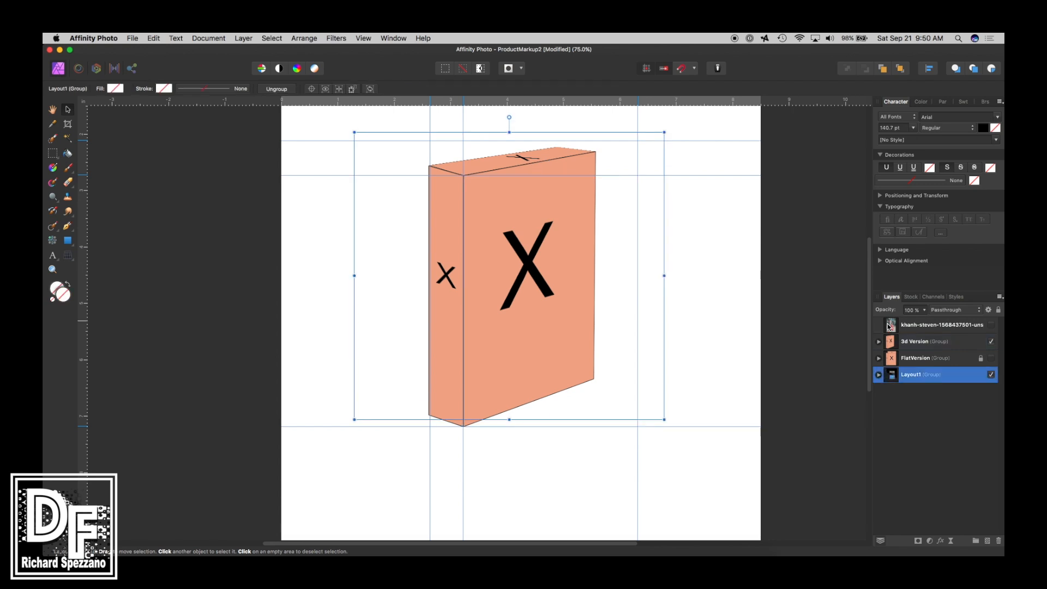
click(890, 329)
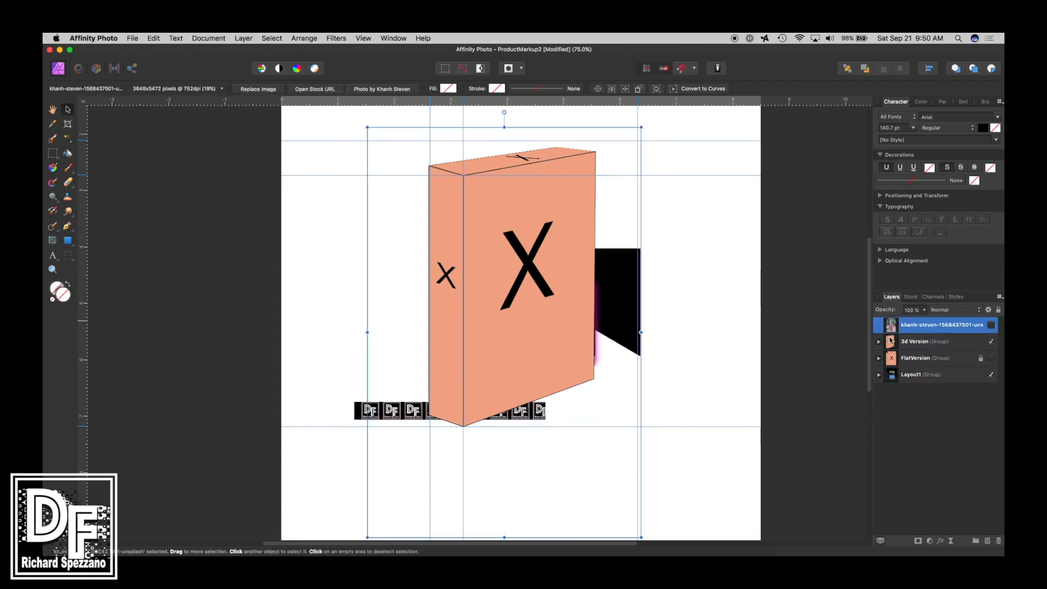
key(Delete)
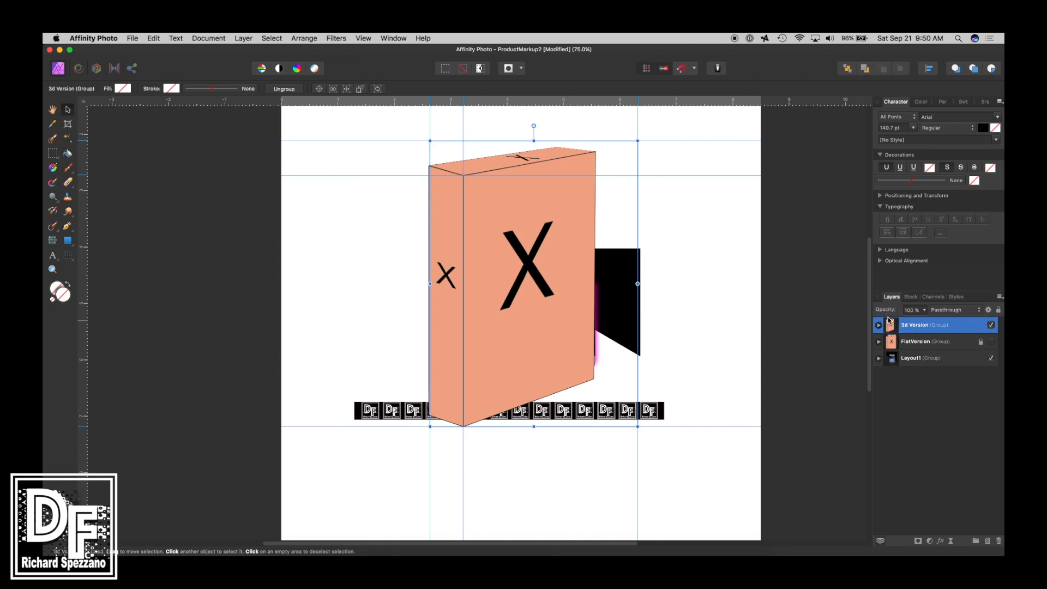
drag(888, 320, 887, 319)
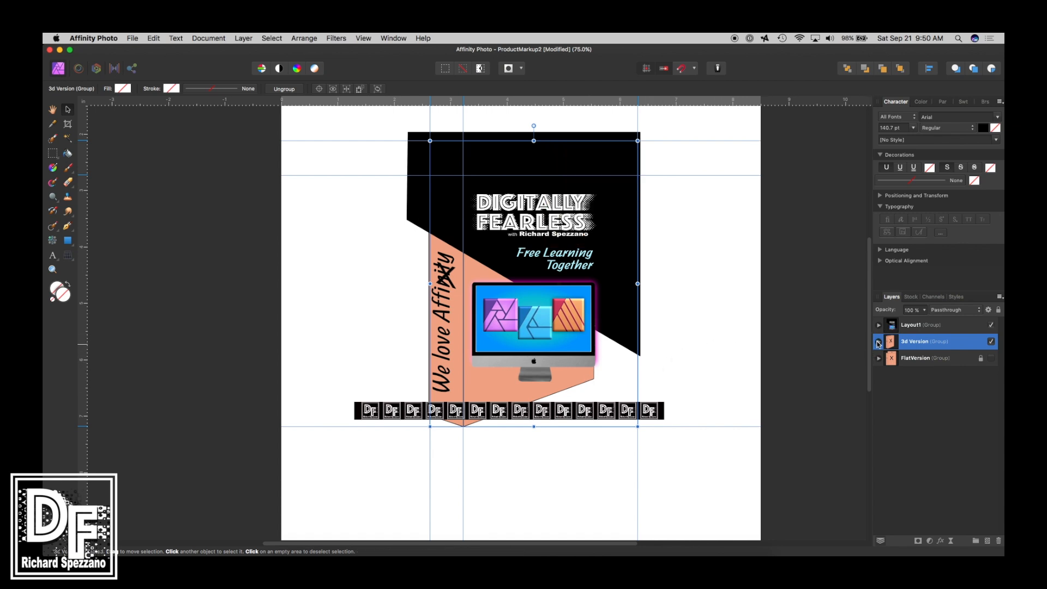
Hide the 3d Version group and show FlatVersion, with the Layout1 group expanded and nothing selected
click(993, 342)
click(993, 359)
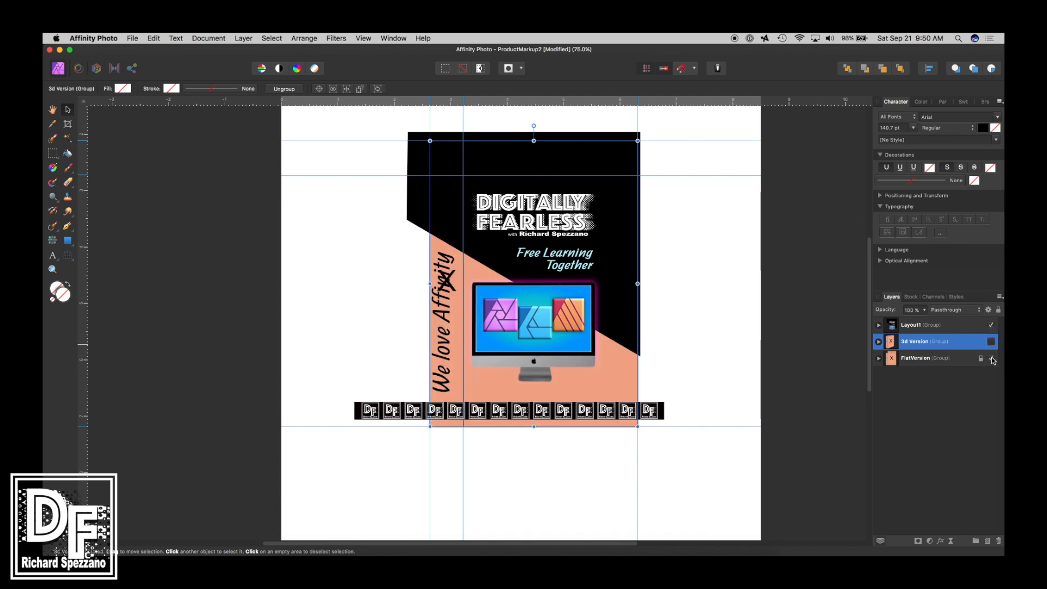
click(879, 325)
click(346, 251)
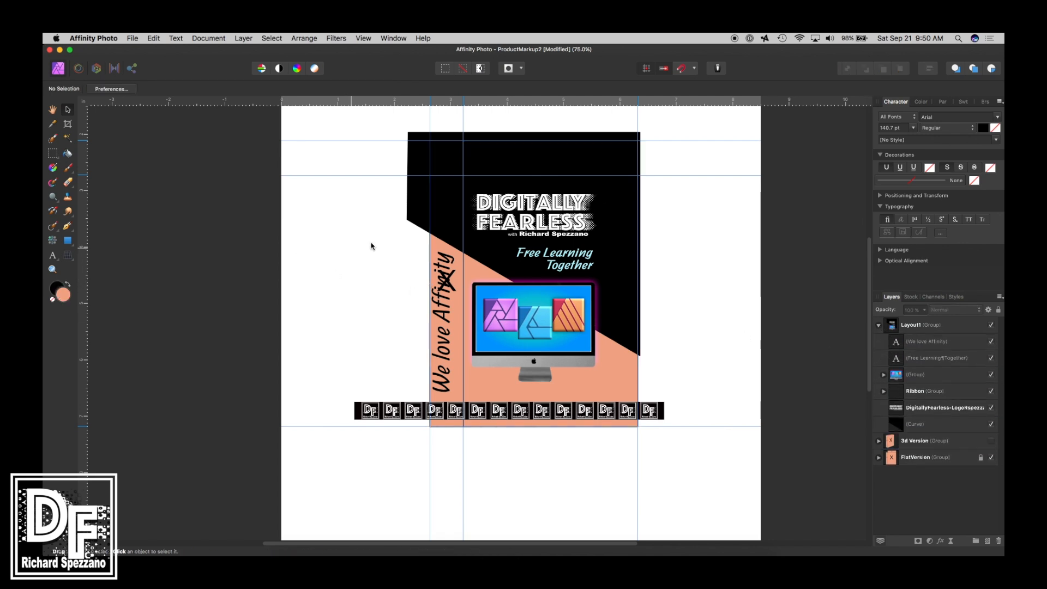
Delete the black angled curve from the Layout1 group
click(414, 223)
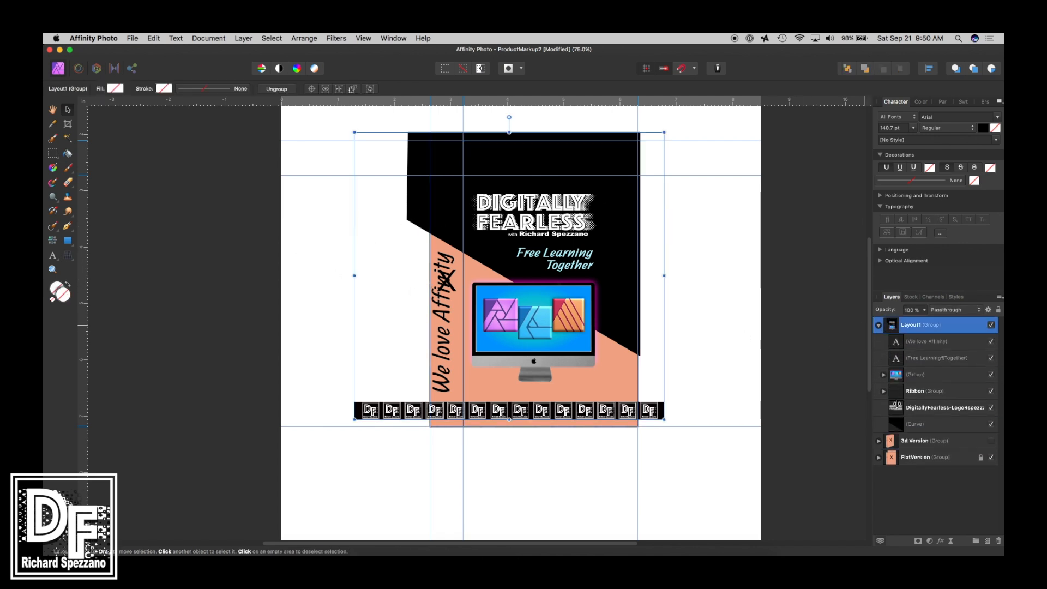
click(897, 425)
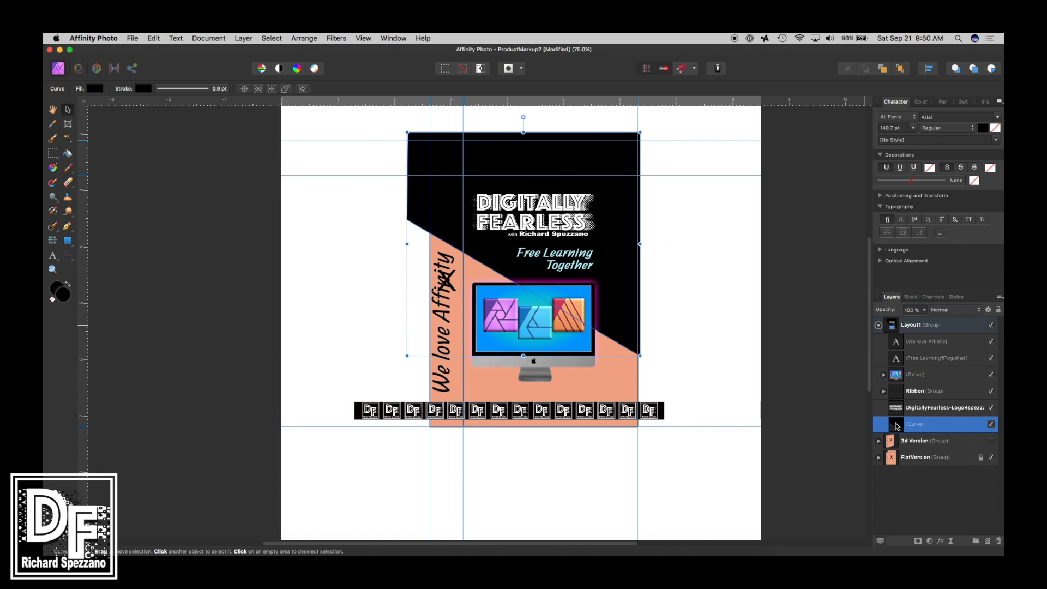
key(Delete)
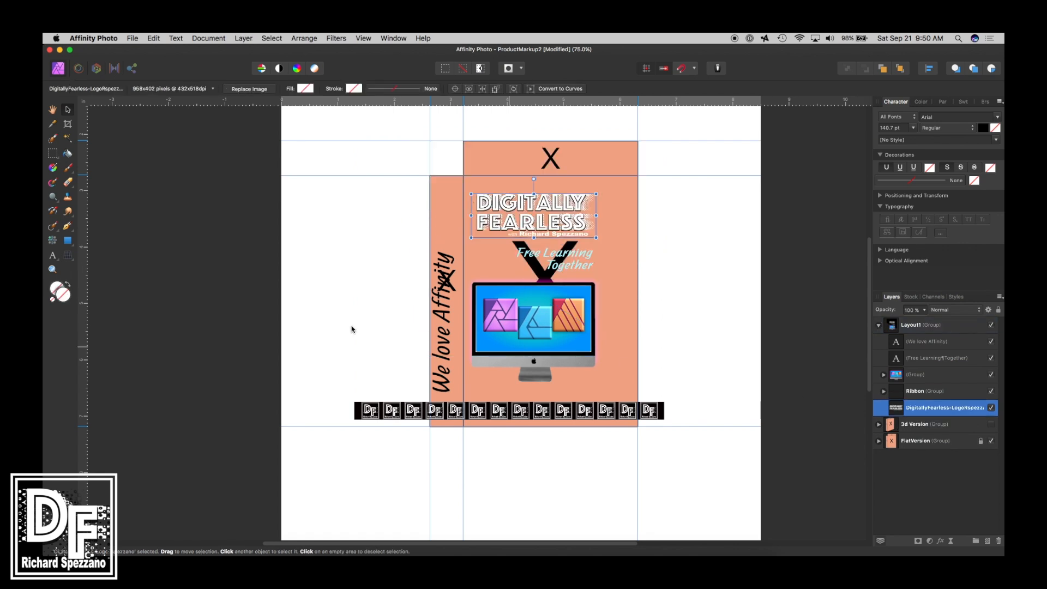
Draw a wide rectangle across the upper part of the flat box, with black fill and no stroke, and place it beneath the logo layer
click(69, 241)
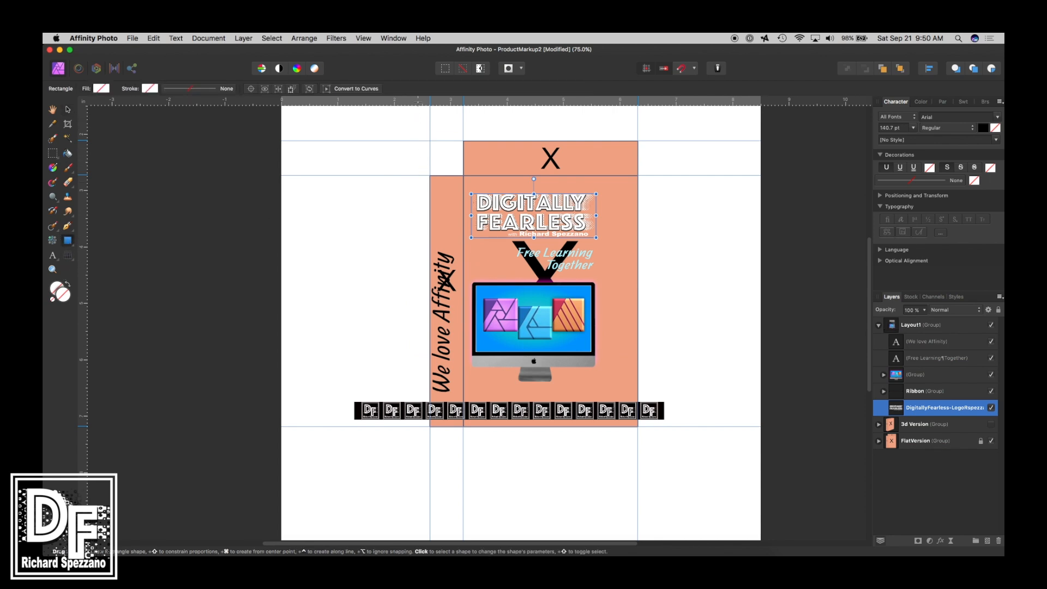
drag(417, 112, 651, 282)
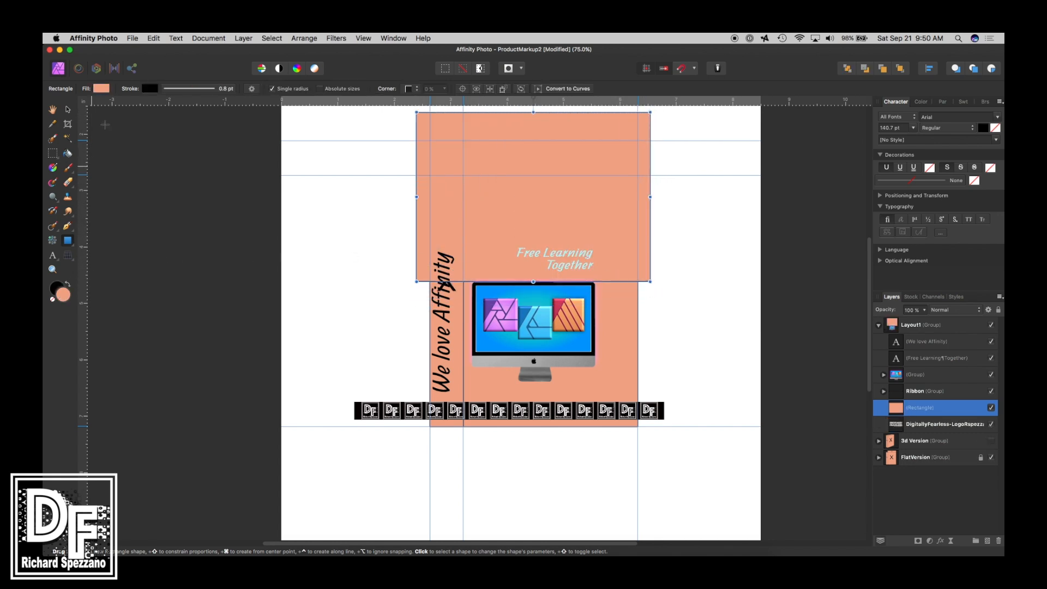
click(104, 88)
drag(155, 152, 157, 132)
click(177, 90)
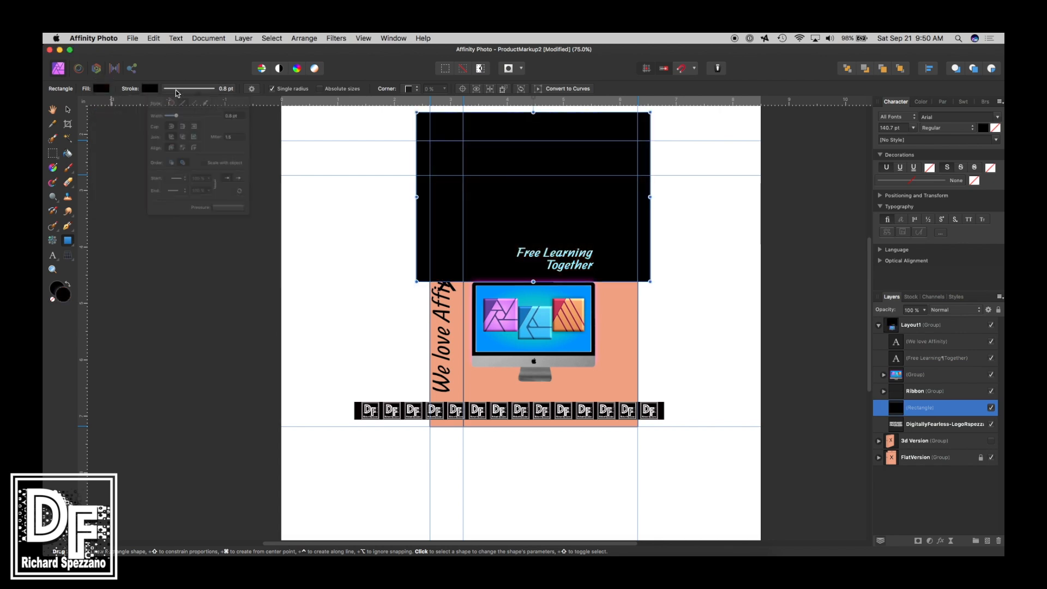
click(167, 105)
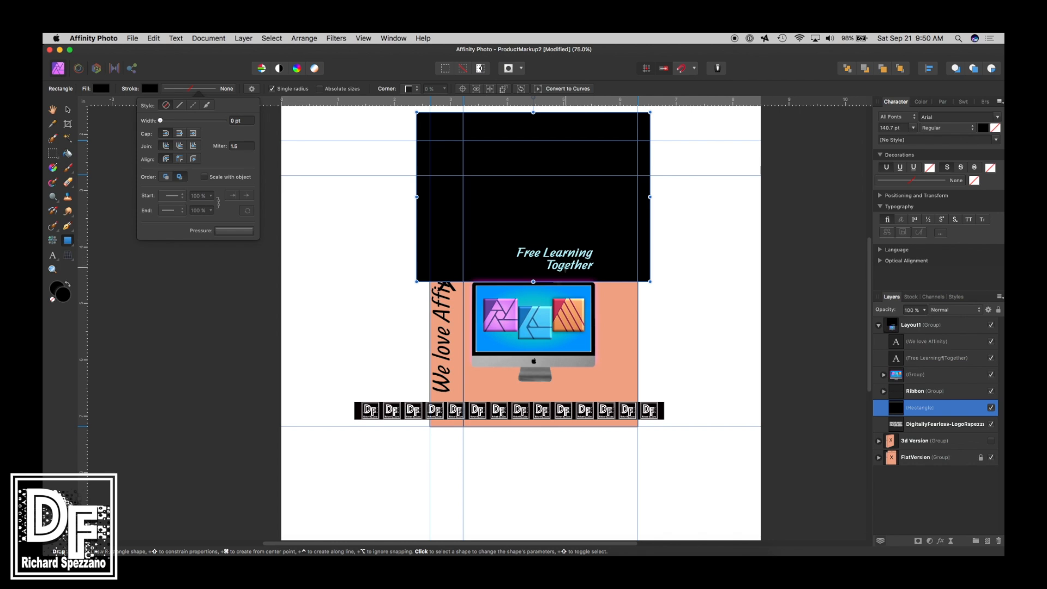
click(67, 240)
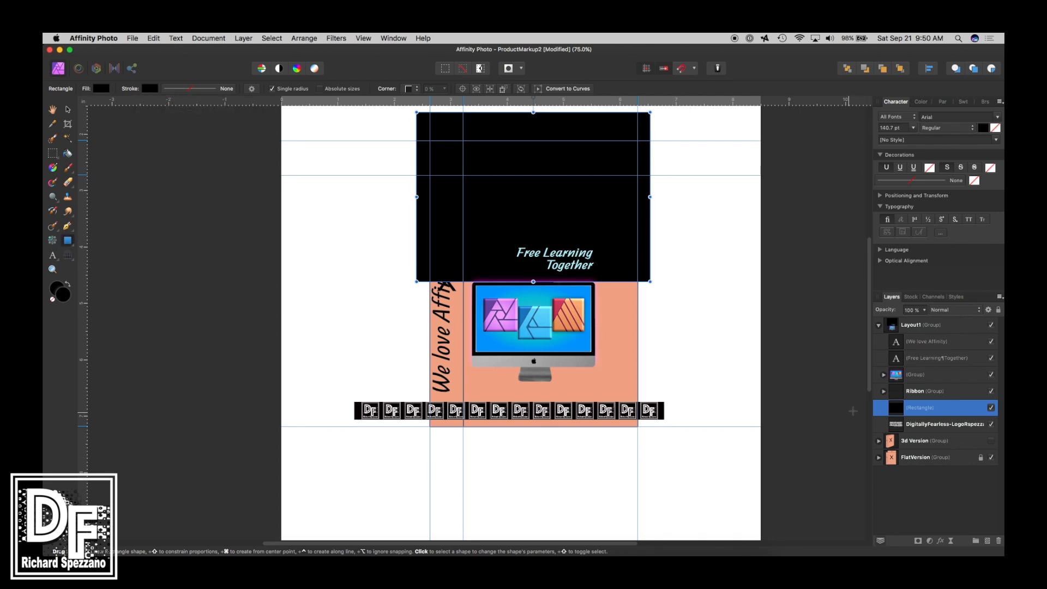
drag(895, 412, 893, 430)
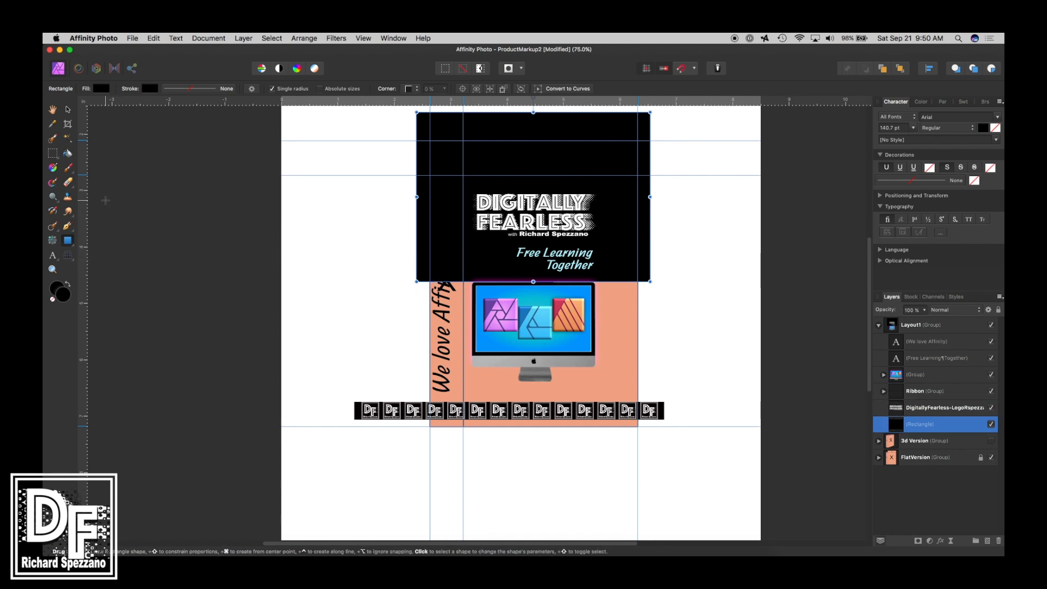
Convert the black rectangle to curves, raise its lower-left corner to slant the bottom edge, and shift the shape slightly down
click(579, 88)
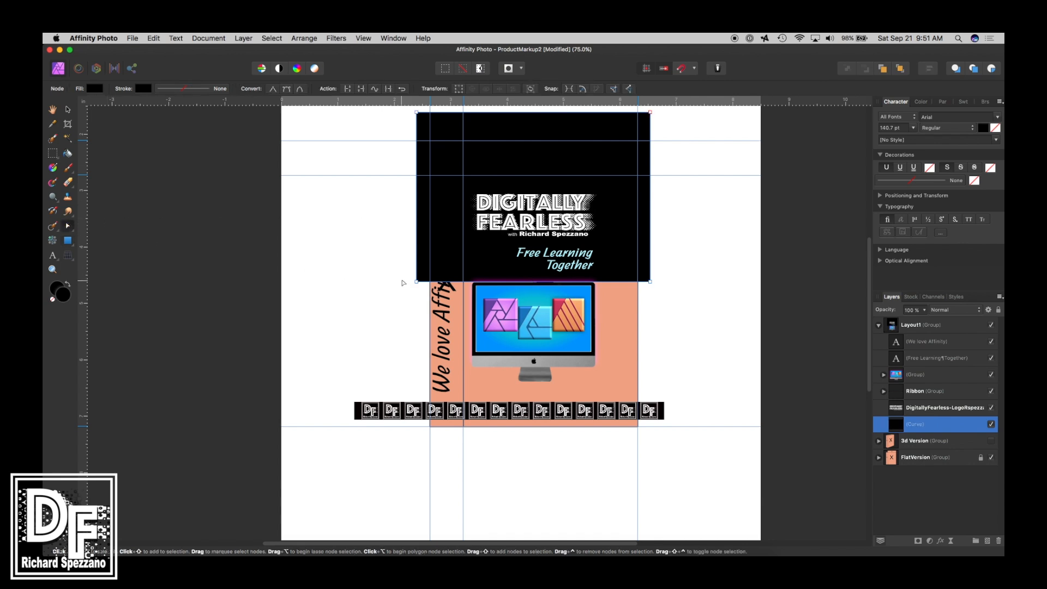
drag(417, 281, 418, 234)
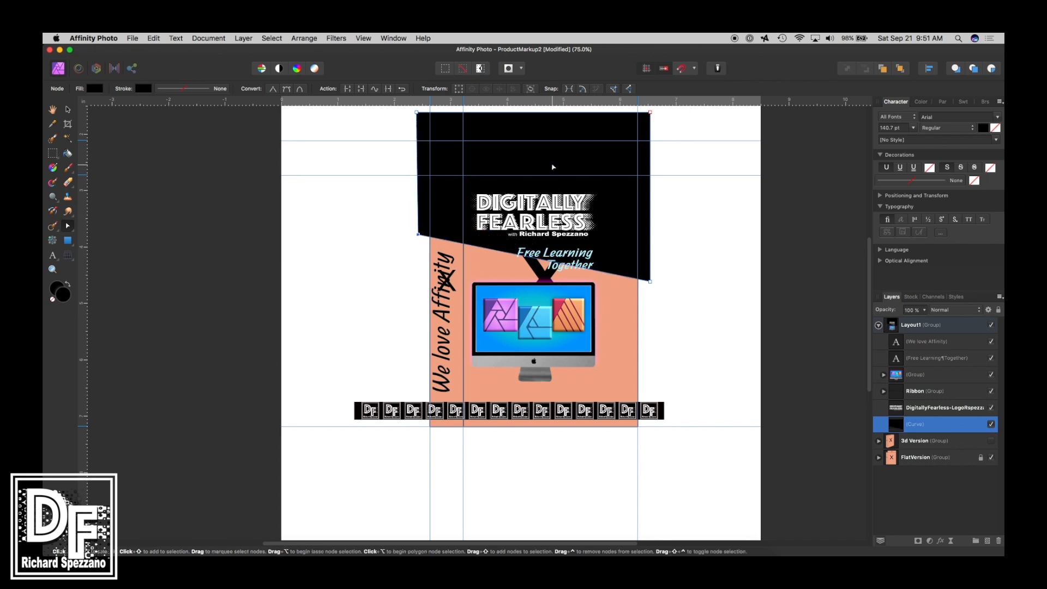
click(68, 109)
drag(520, 151, 521, 174)
click(726, 270)
click(535, 226)
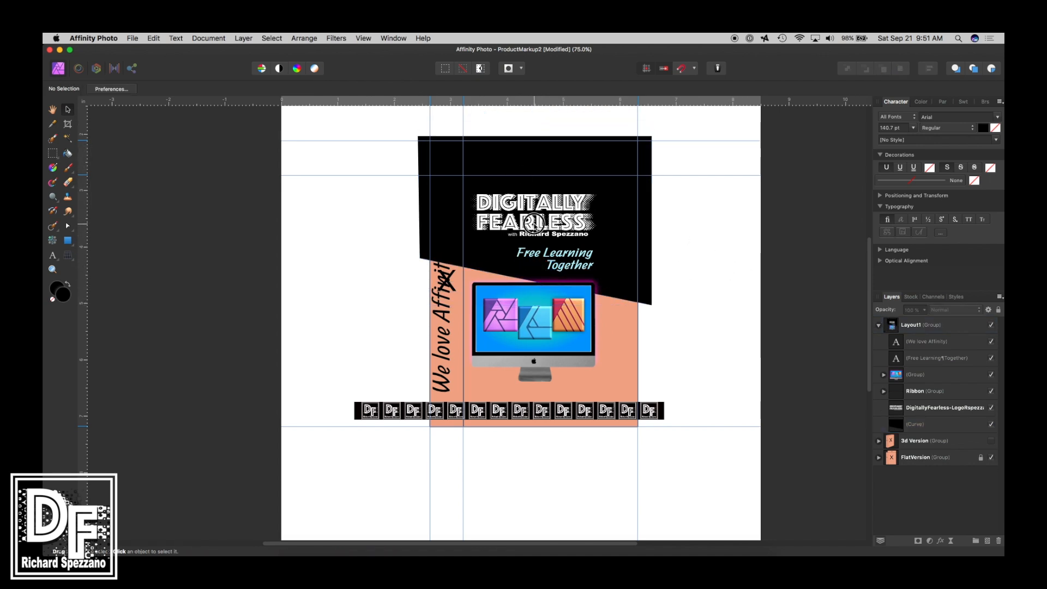
Examine the logo, the Free Learning Together text and the computer group's layers inside Layout1 against the flat box
click(897, 409)
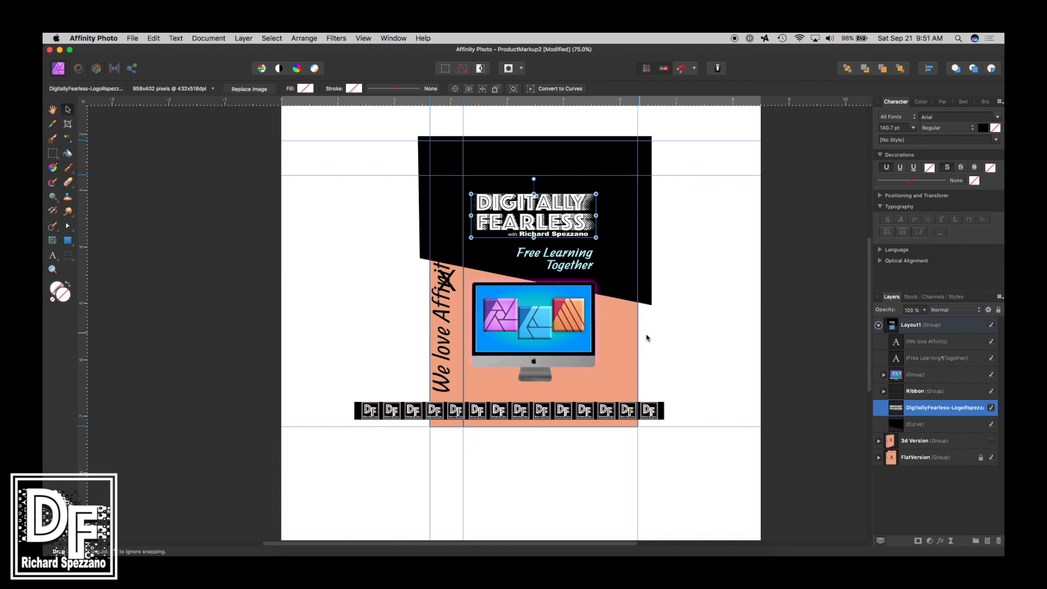
click(623, 201)
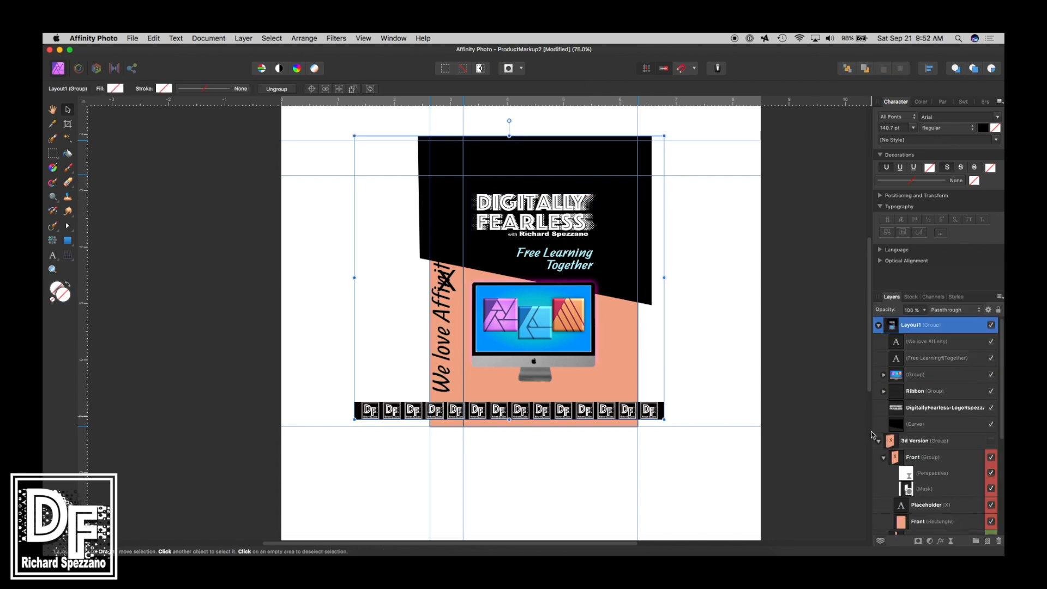
click(879, 442)
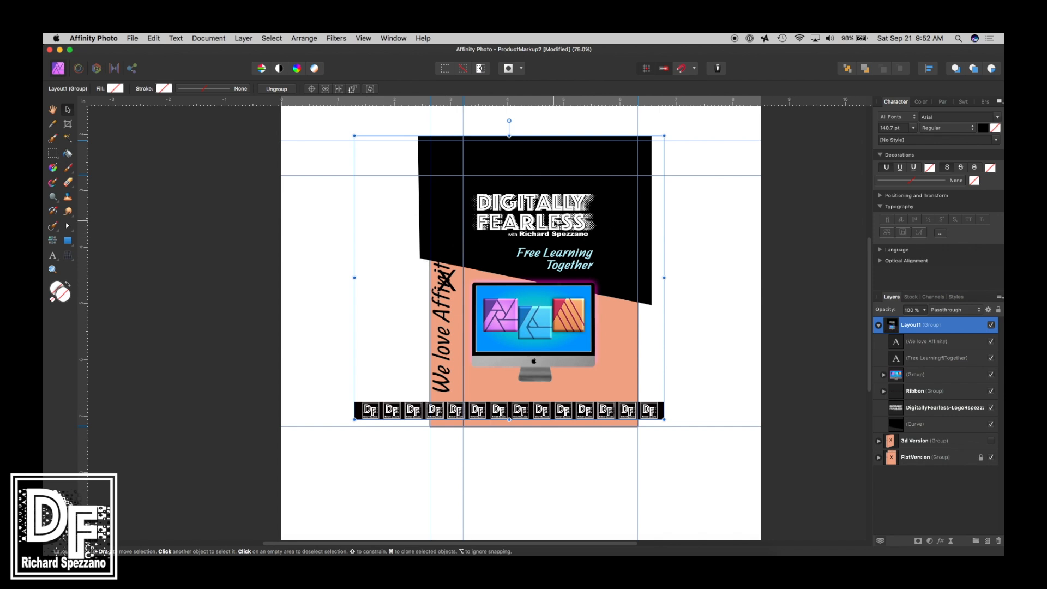
click(897, 361)
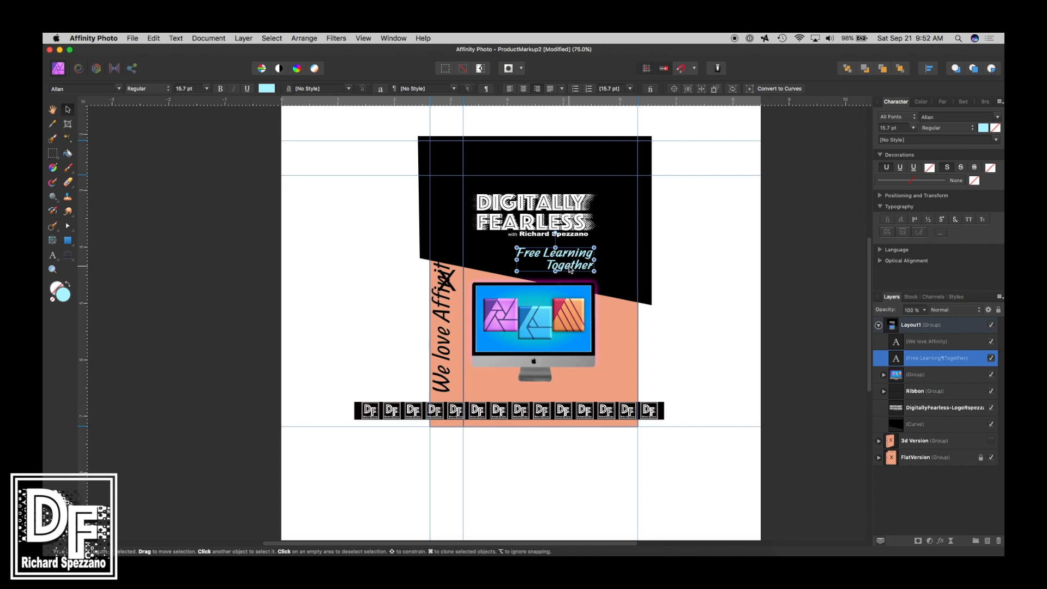
click(620, 326)
click(584, 270)
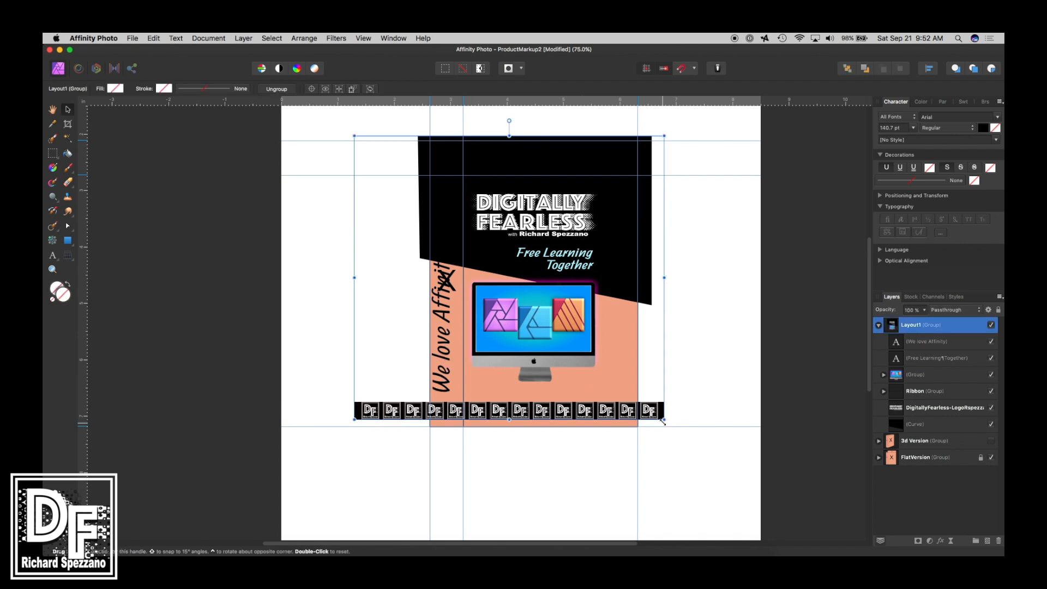
click(883, 375)
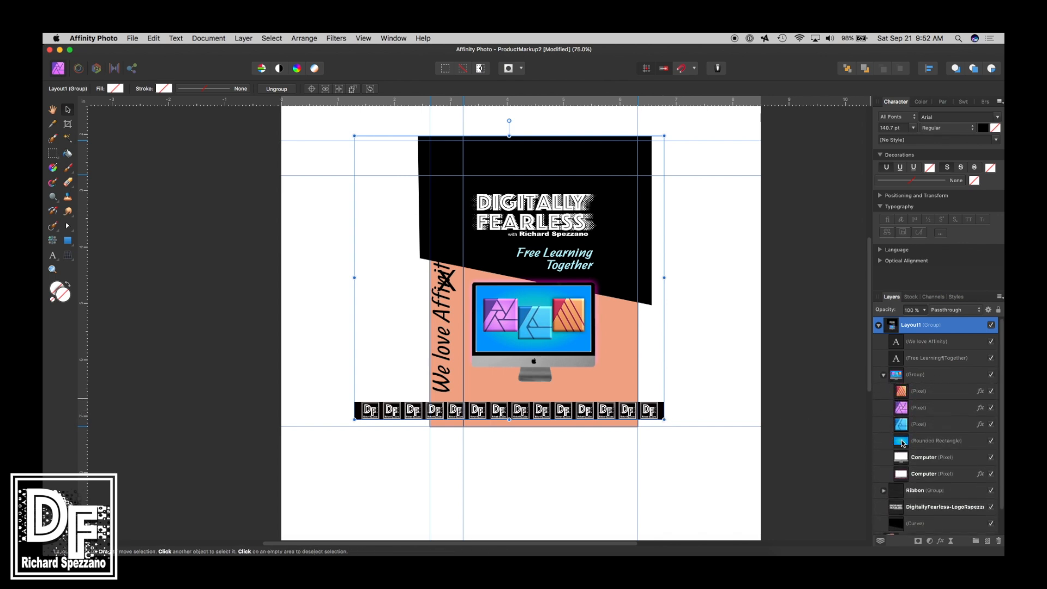
click(903, 461)
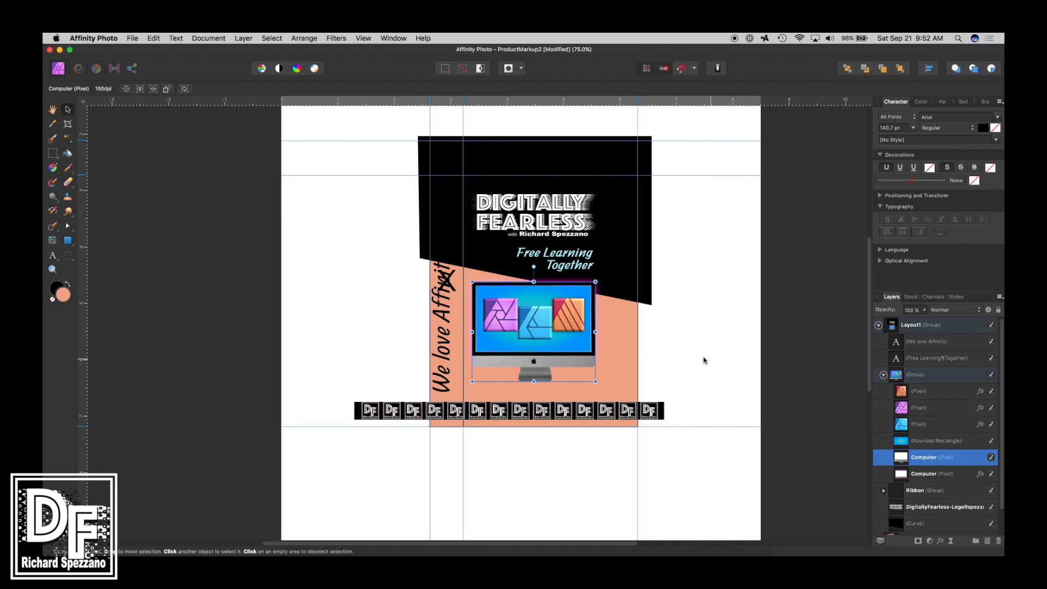
click(902, 442)
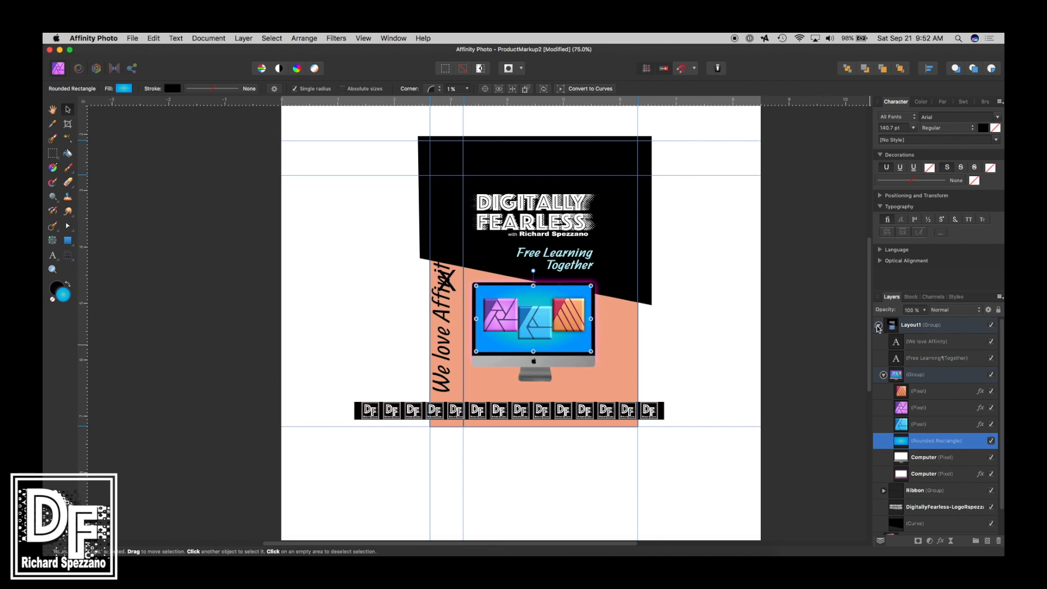
Collapse the Layout1 group and select it as a whole
click(878, 325)
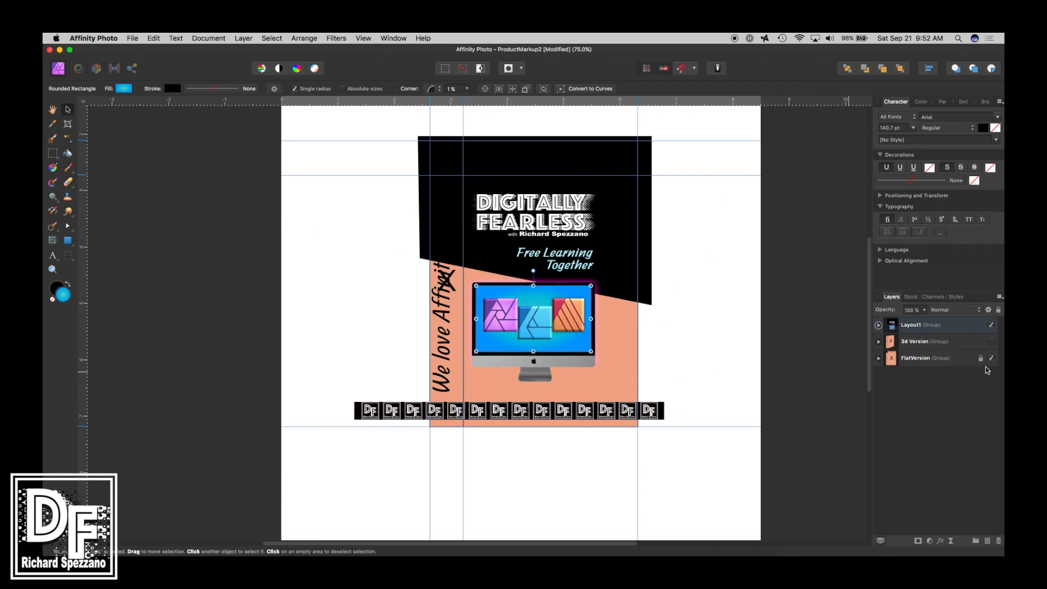
click(879, 325)
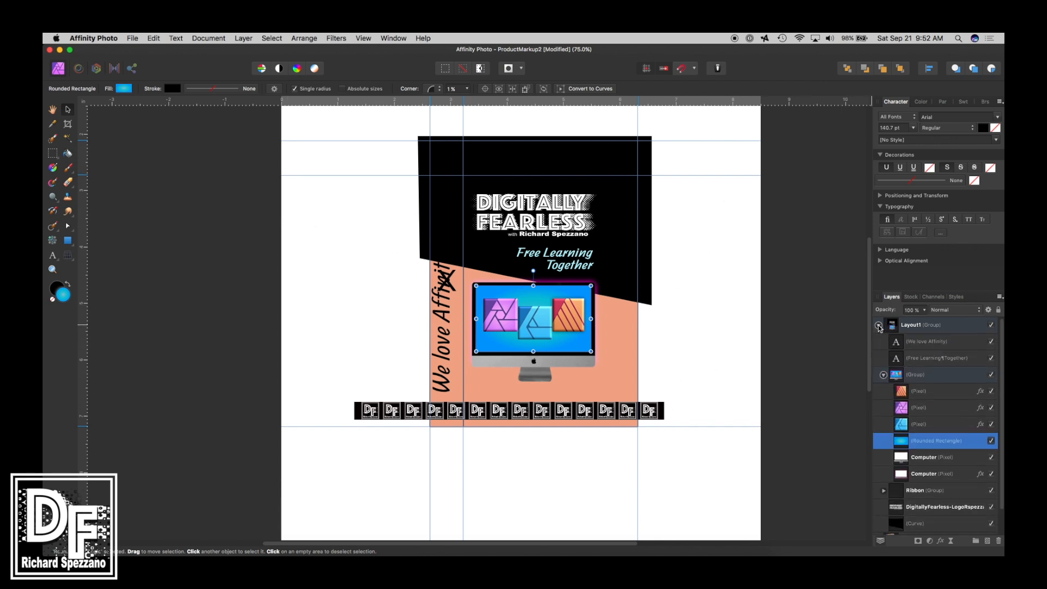
click(878, 325)
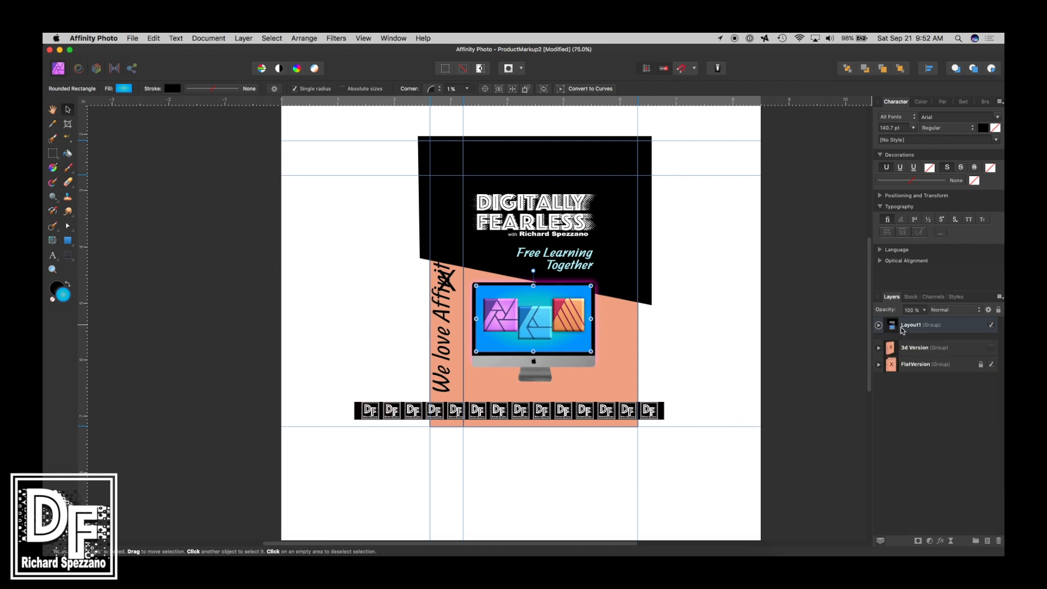
click(911, 326)
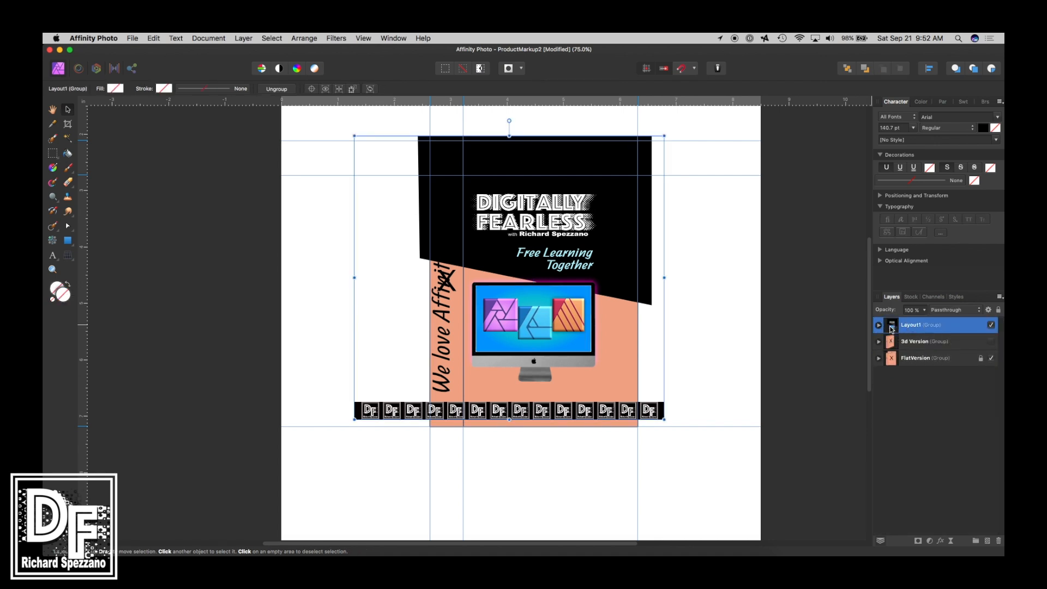
Hide the FlatVersion group, then show the 3d Version group and expand its contents
click(991, 358)
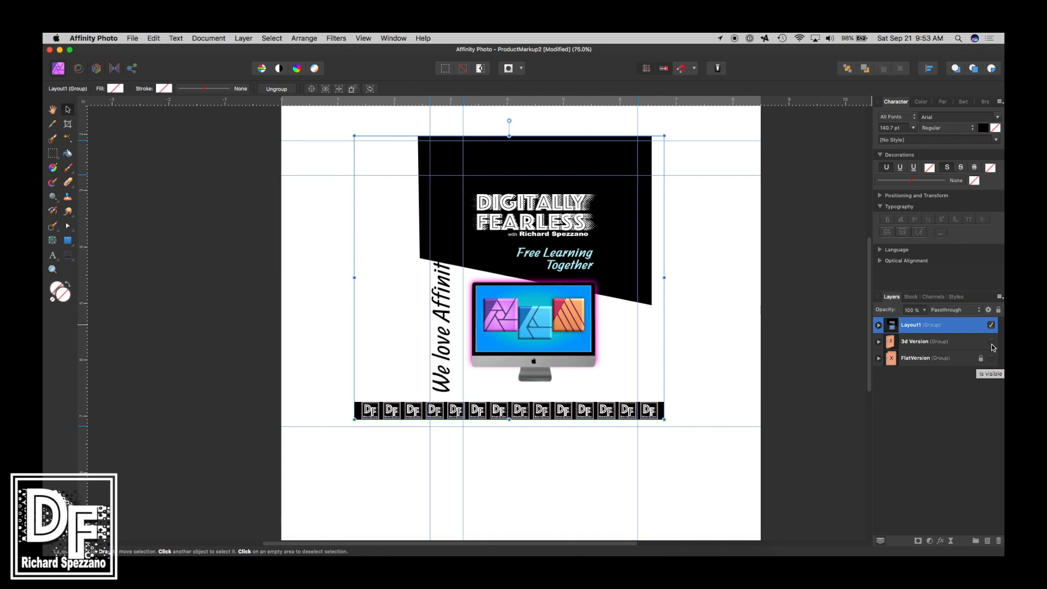
click(991, 342)
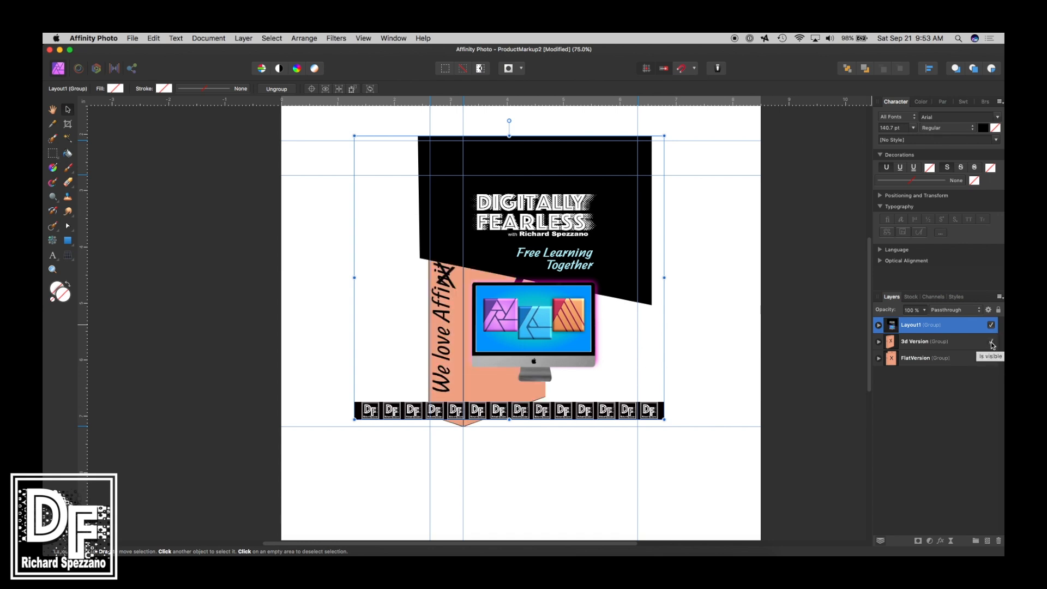
click(878, 342)
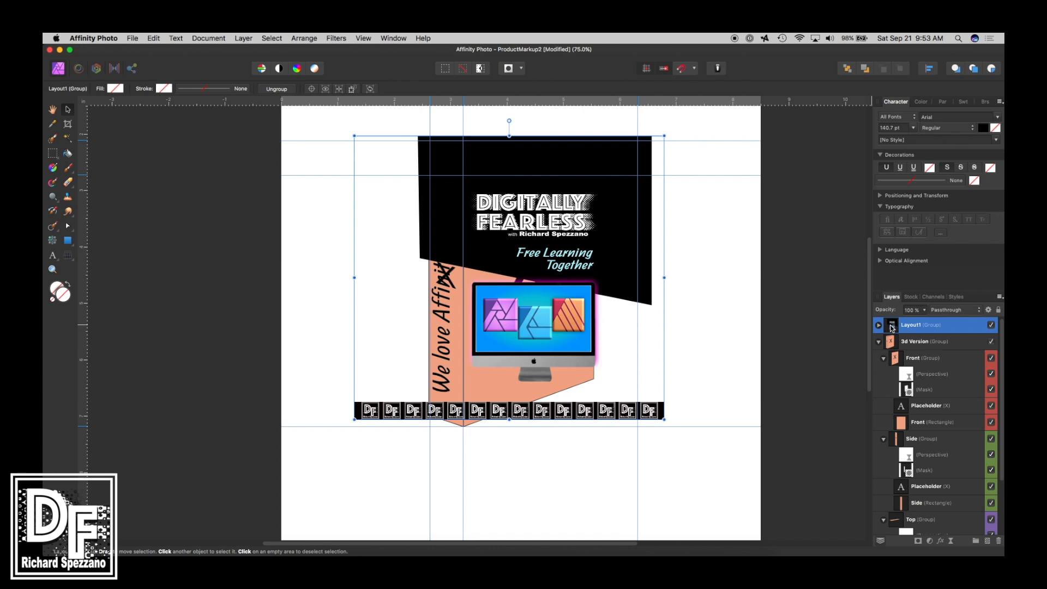
Copy the Layout1 group, hide the original, and paste the copy above the placeholder inside the 3D Front group
key(super+c)
click(991, 326)
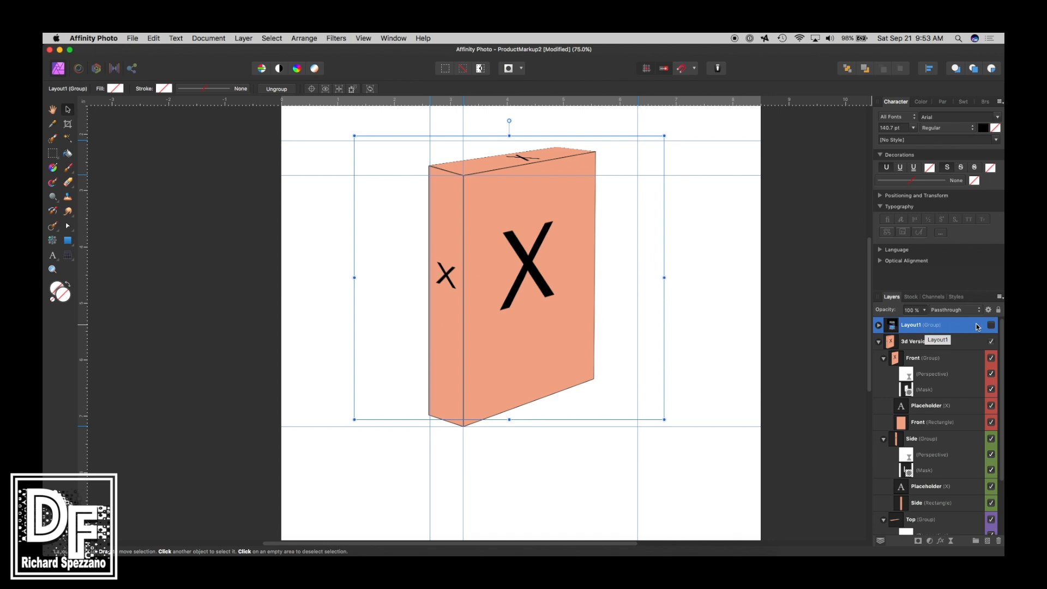
click(901, 407)
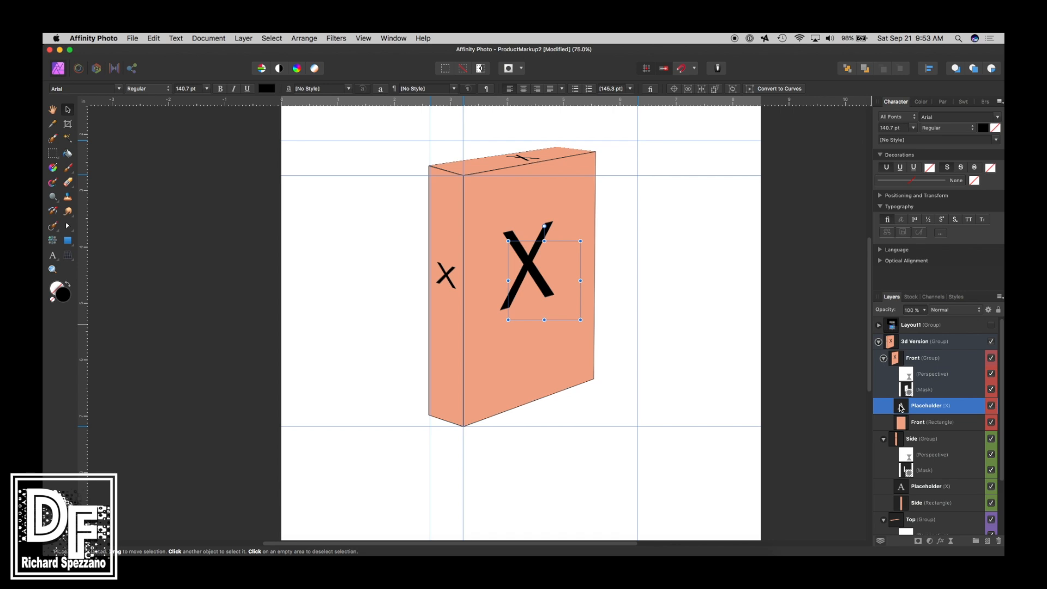
key(super+v)
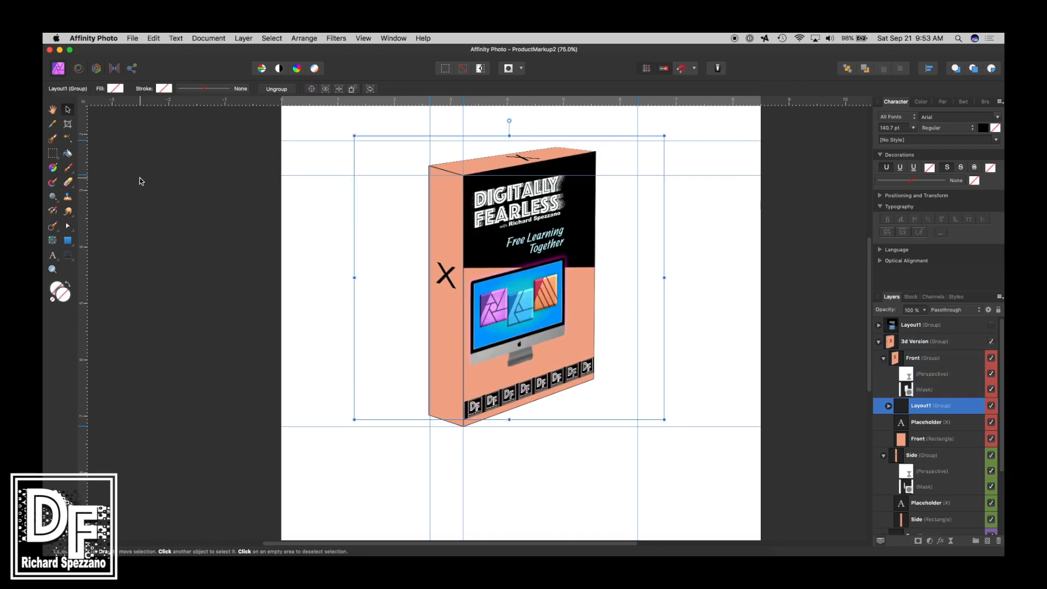
Paste the copied Layout1 artwork above the placeholder in both the Side group and the Top group
click(885, 359)
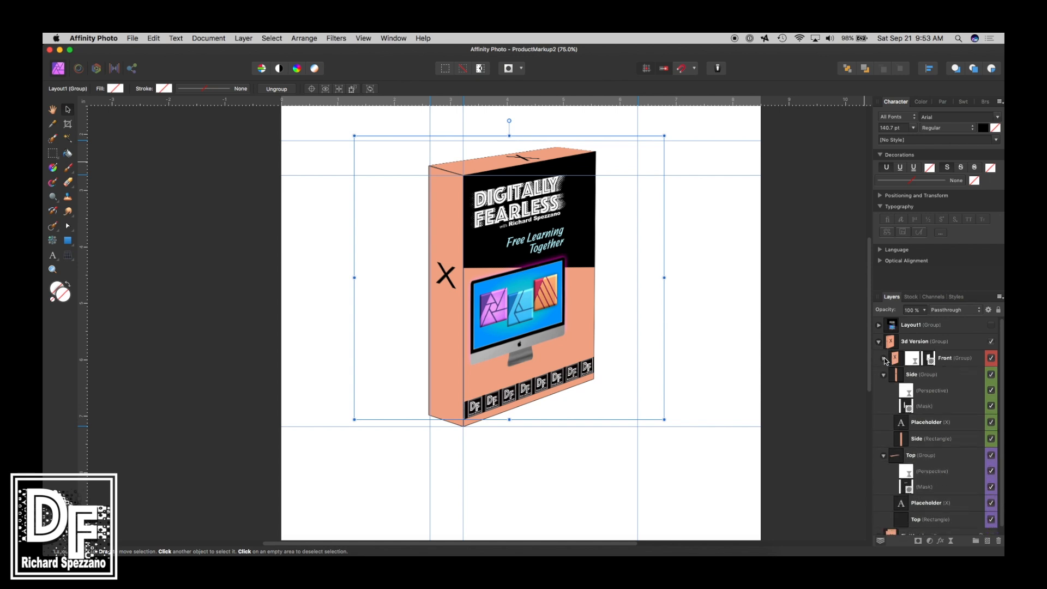
click(917, 425)
key(super+v)
click(884, 376)
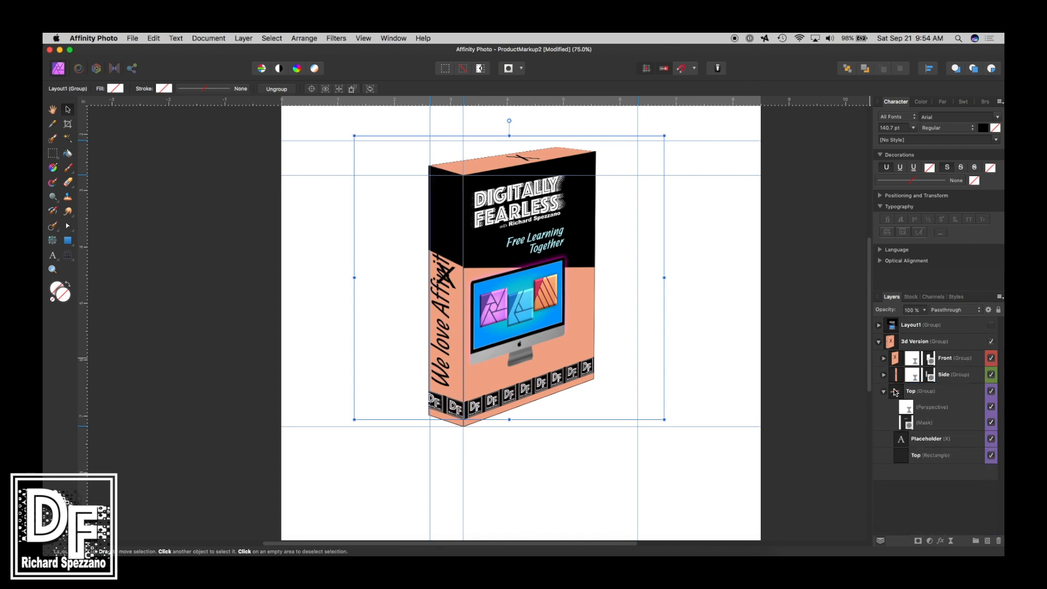
click(919, 441)
key(super+v)
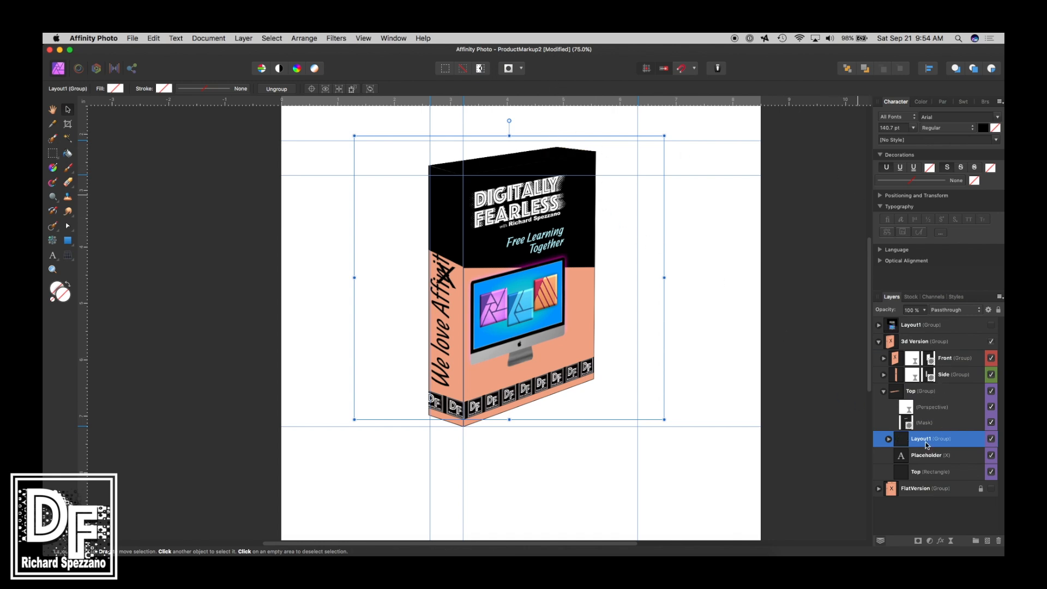
Hide the X placeholder layers in the Top, Side and Front groups
click(991, 455)
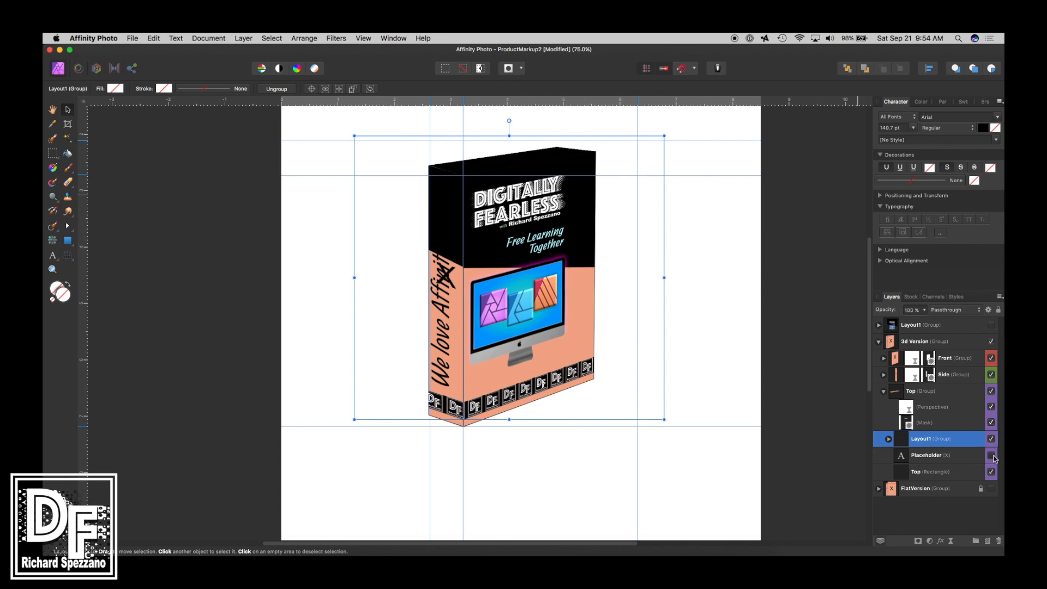
click(885, 375)
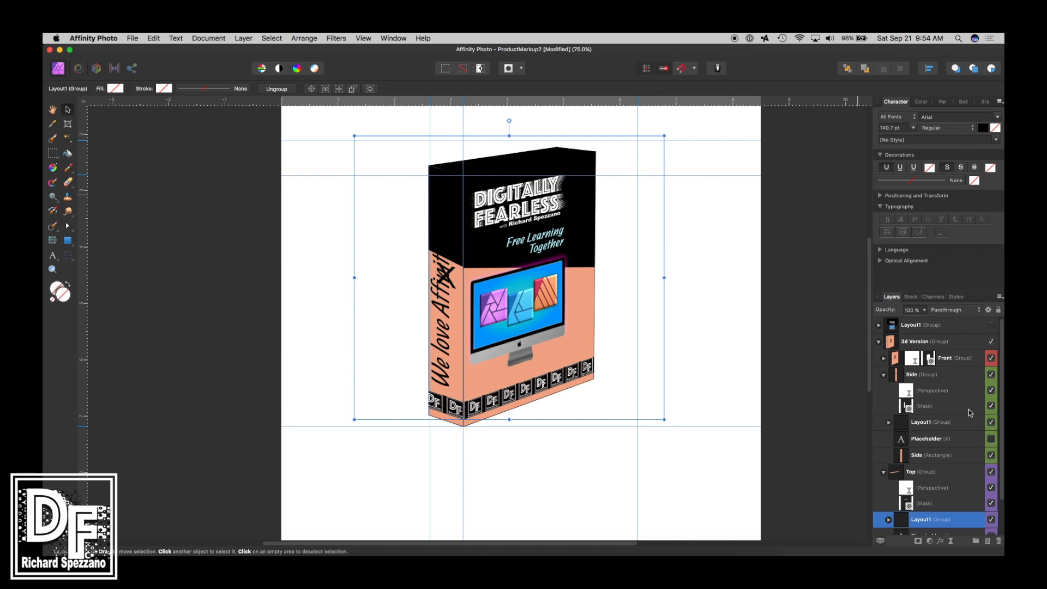
click(885, 358)
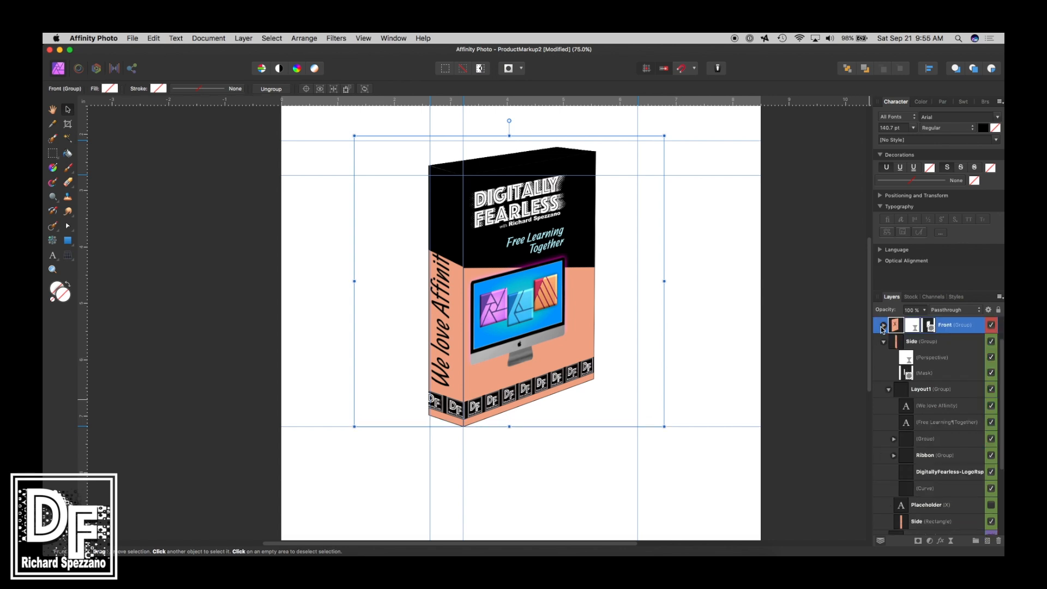
Change the fill of the Front rectangle in the 3D Front group to near-white, lightness 99
click(884, 327)
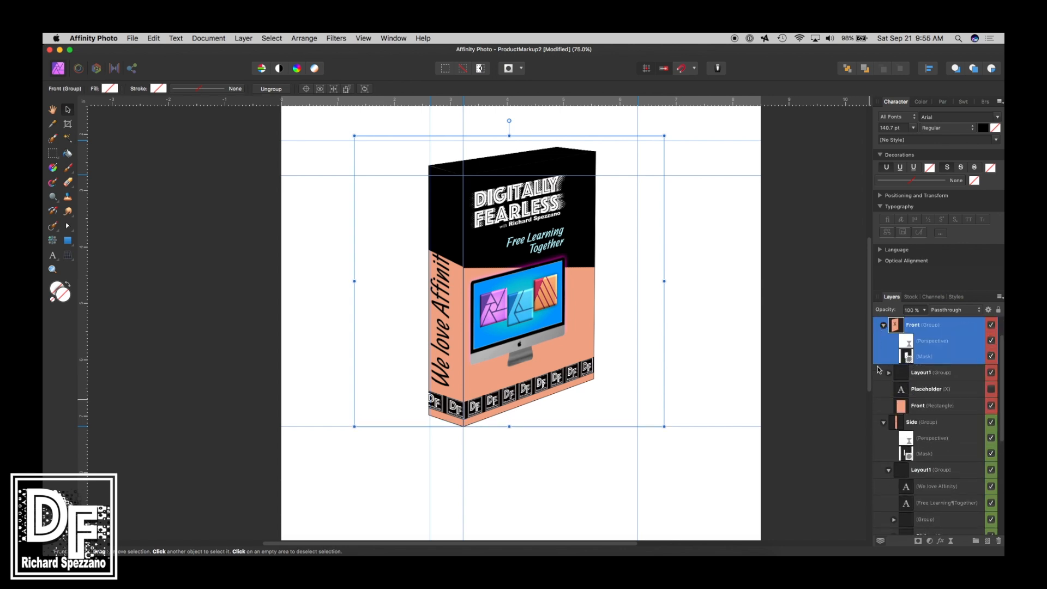
click(901, 408)
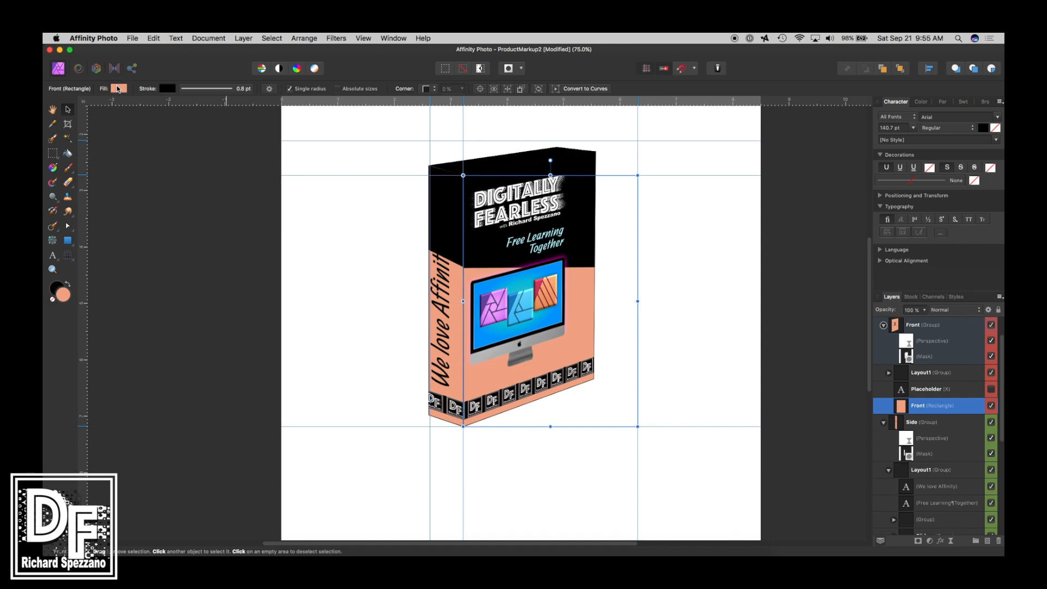
click(119, 88)
drag(168, 153, 158, 187)
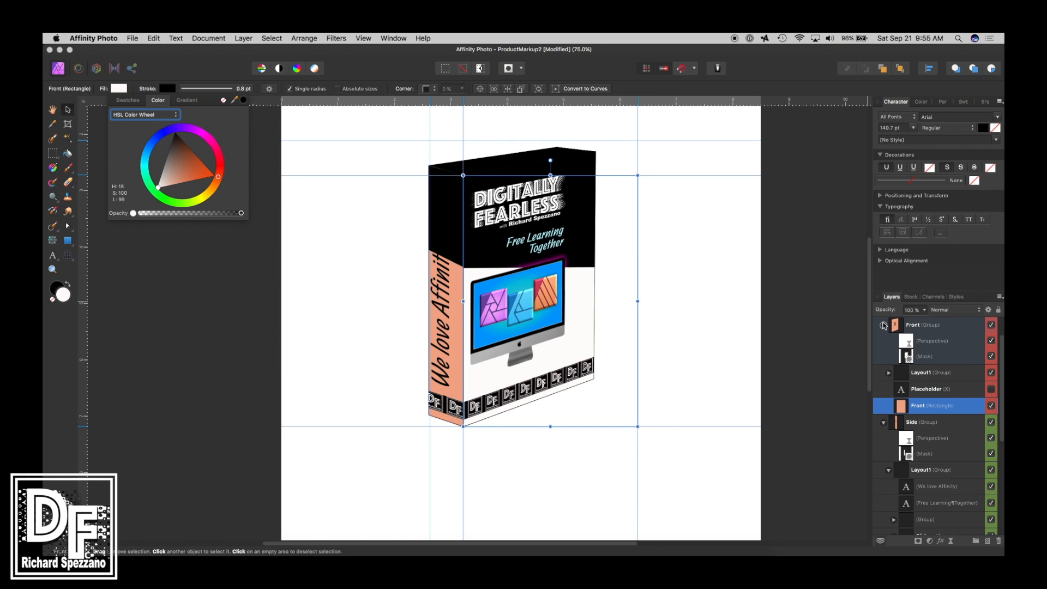
Change the fill of the Side rectangle in the 3D Side group to white, lightness 100
scroll(895, 464, down, 5)
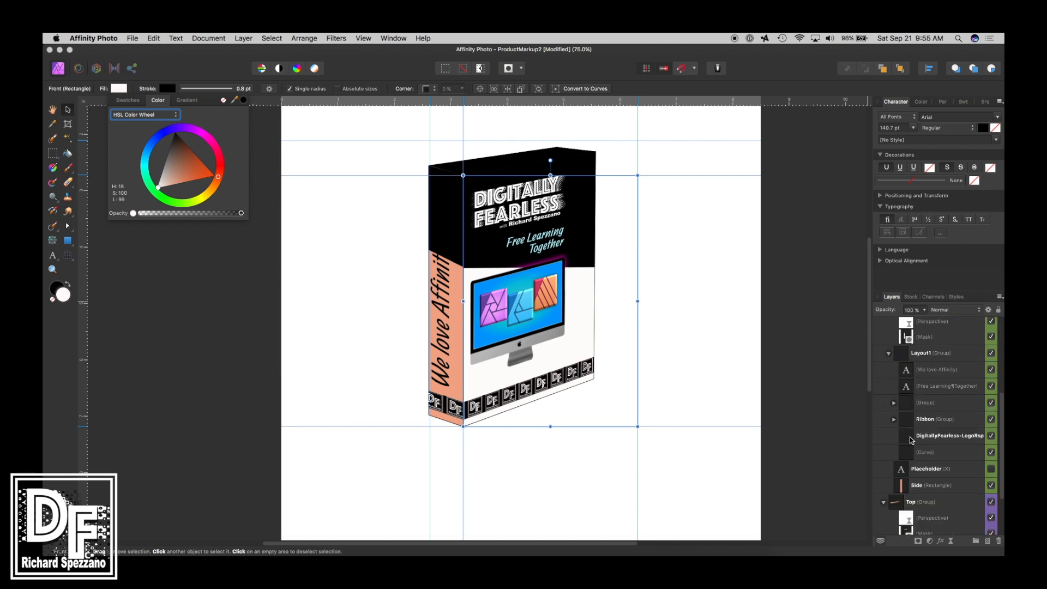
scroll(911, 438, up, 1)
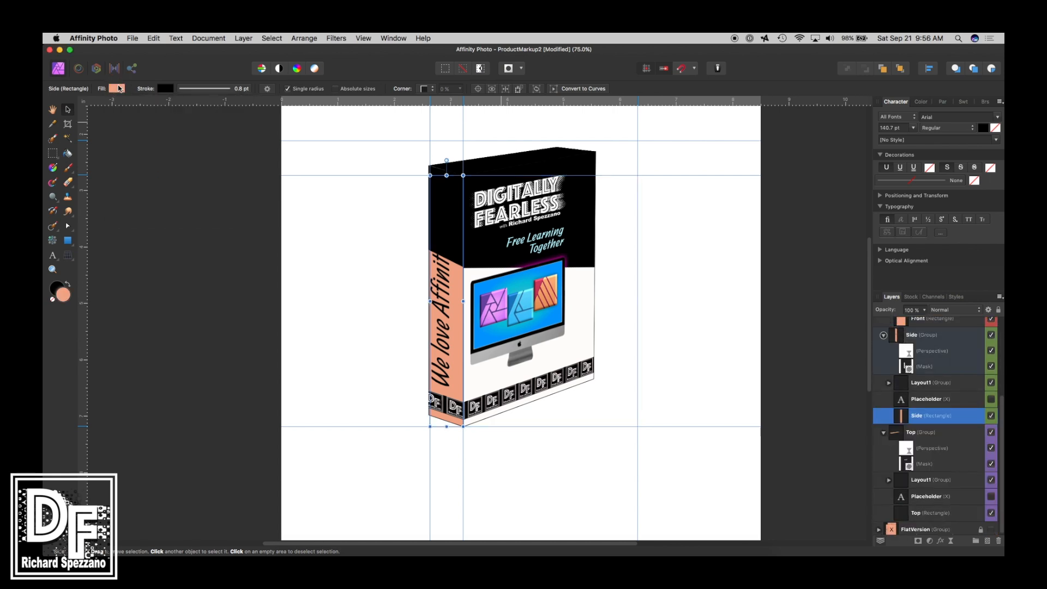
click(118, 89)
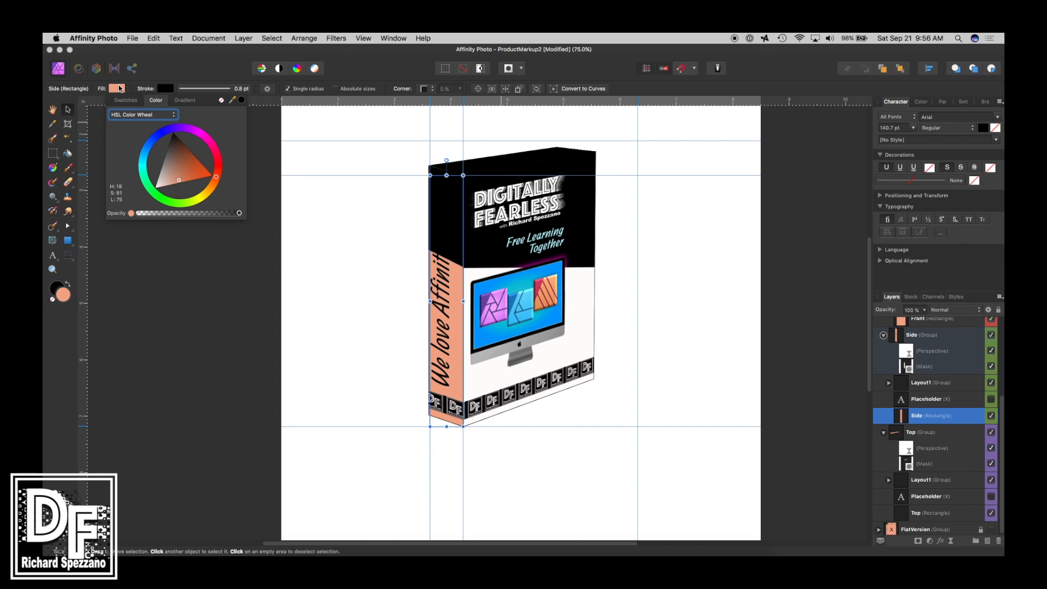
drag(159, 168, 147, 191)
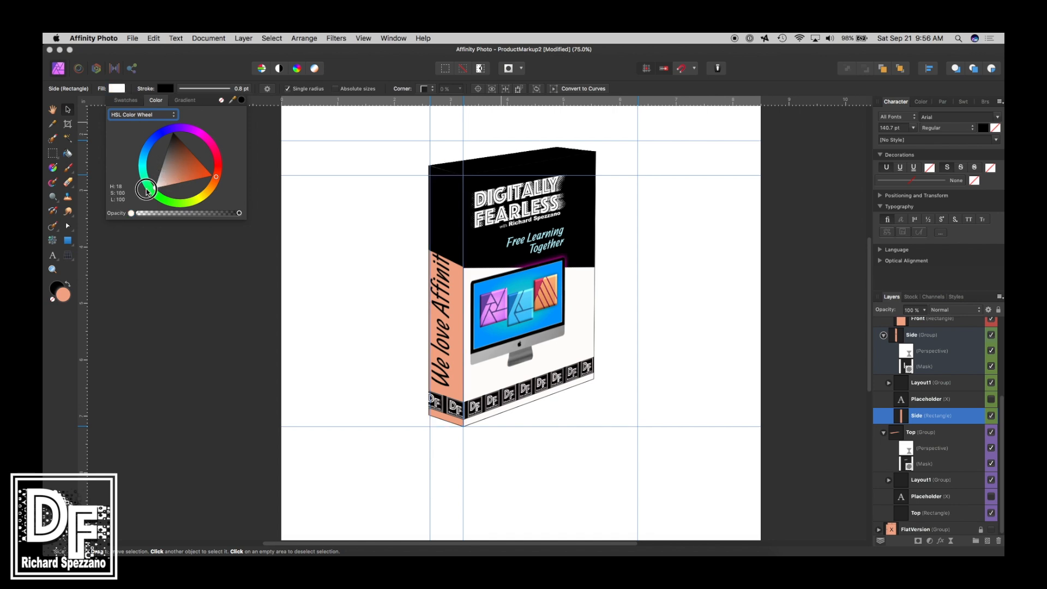
click(368, 264)
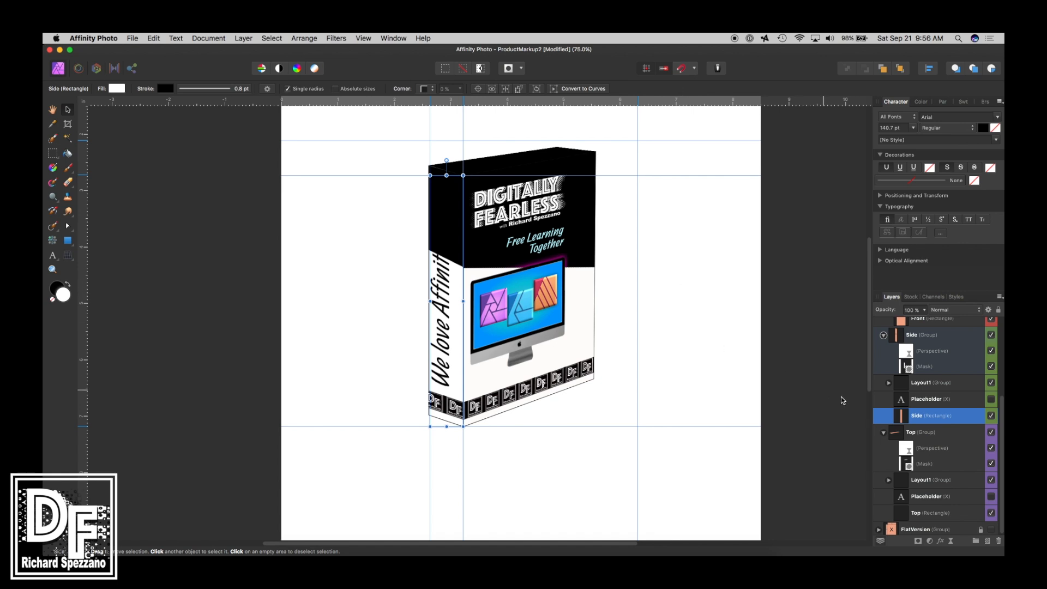
Select the Layout1 groups inside Front, Side and Top together, shift the artwork slightly right across the box, and deselect
scroll(905, 375, up, 1)
scroll(905, 382, up, 5)
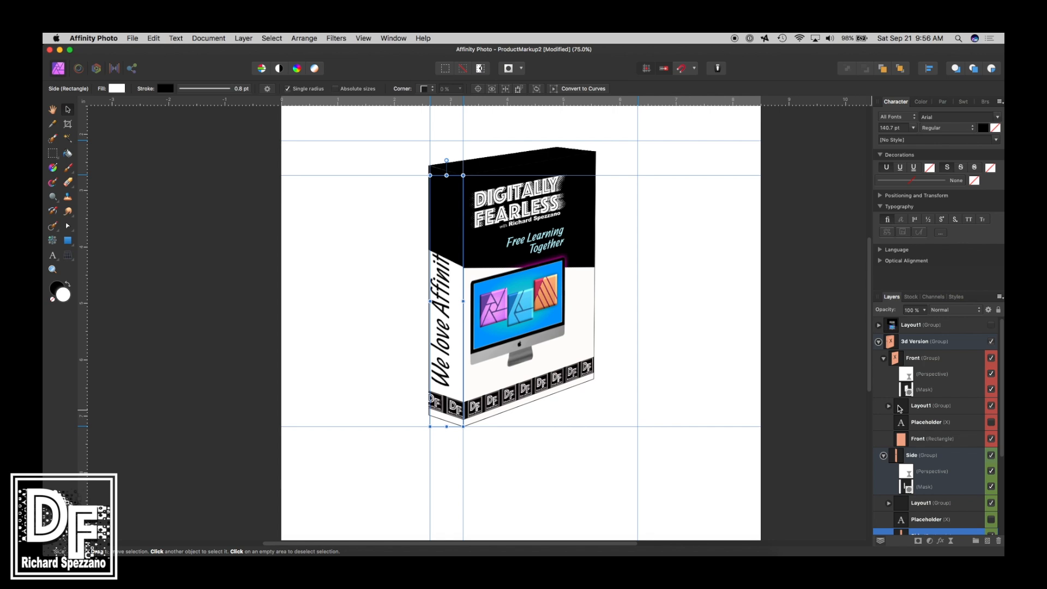
scroll(899, 408, down, 4)
click(854, 376)
scroll(917, 356, up, 2)
scroll(917, 356, up, 2)
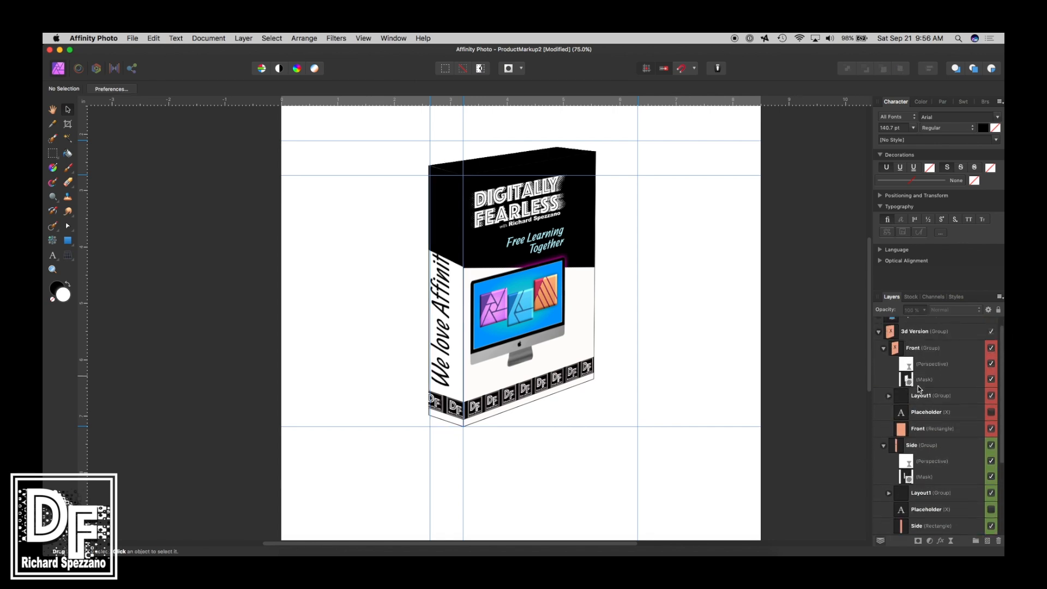
click(921, 395)
scroll(930, 415, down, 2)
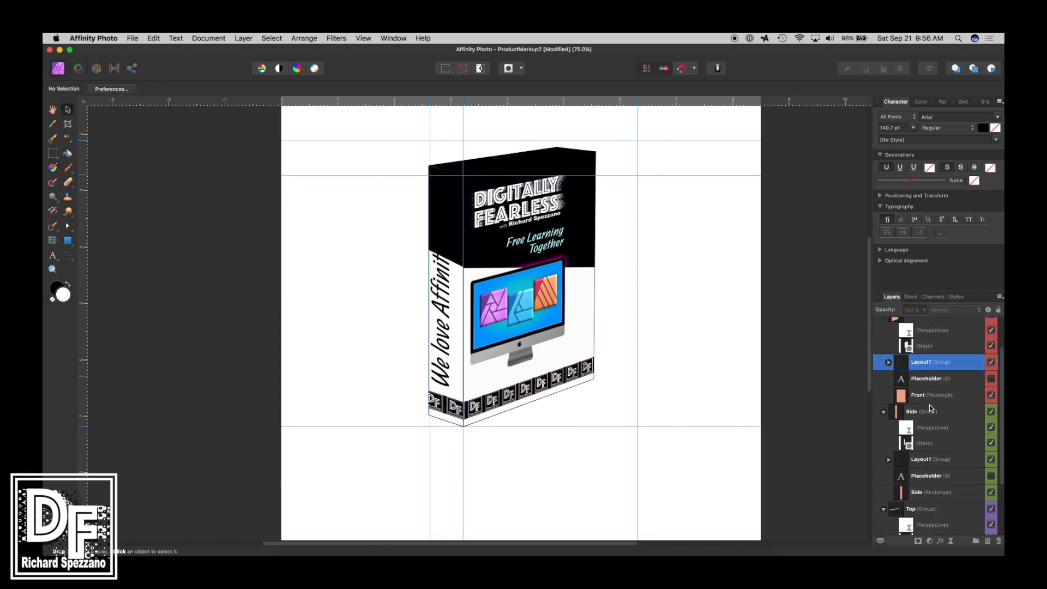
super+click(931, 462)
scroll(931, 462, down, 3)
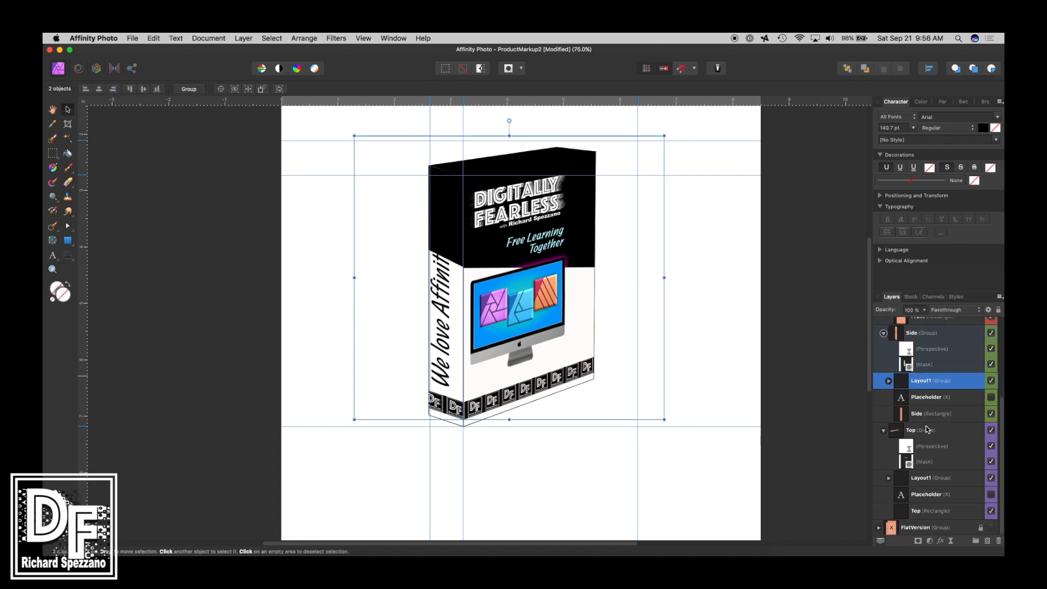
super+click(926, 480)
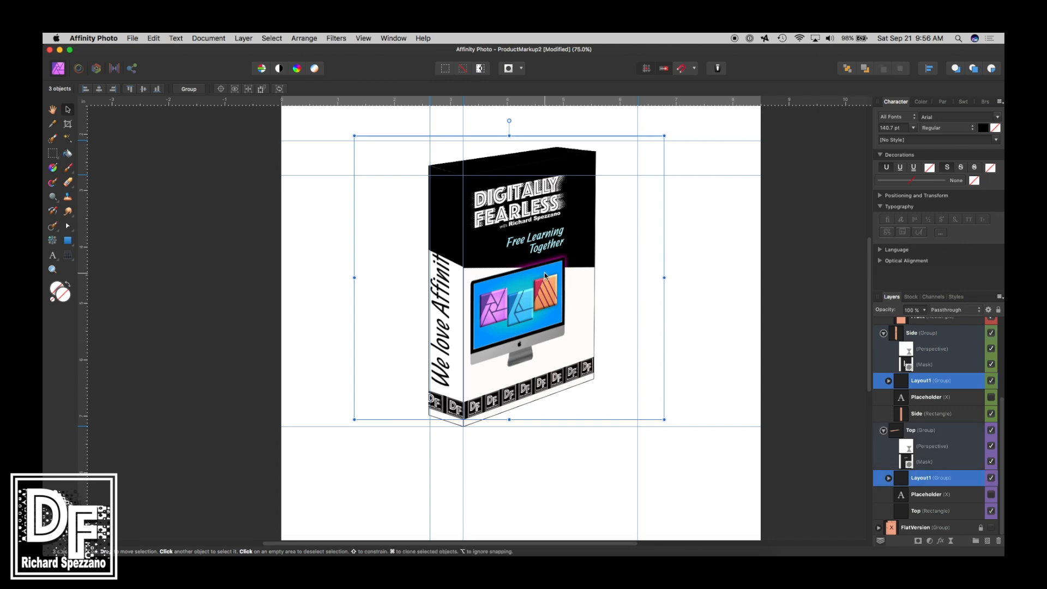
drag(546, 275, 564, 273)
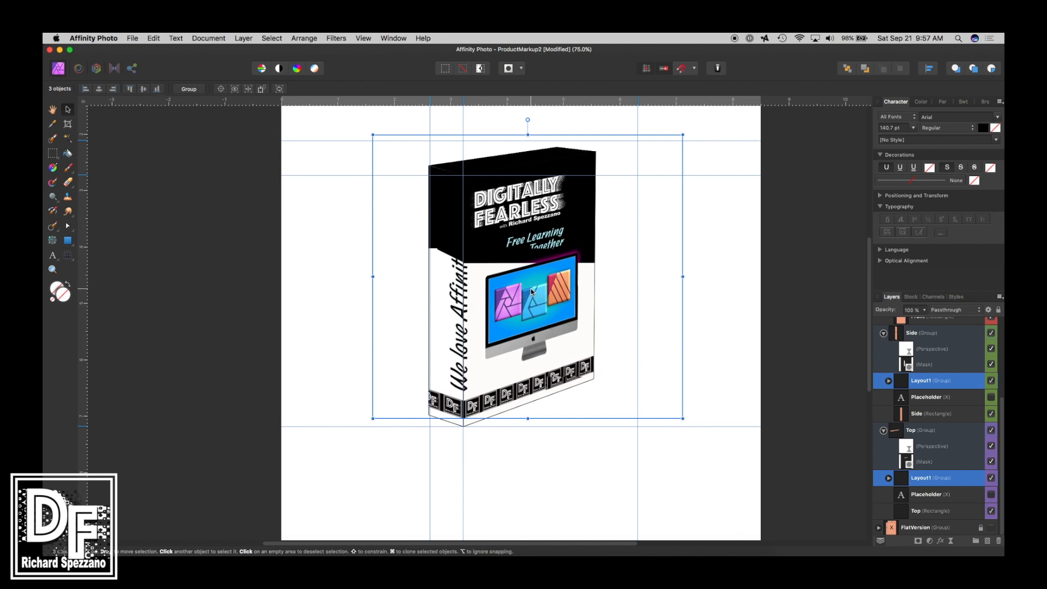
drag(533, 291, 528, 292)
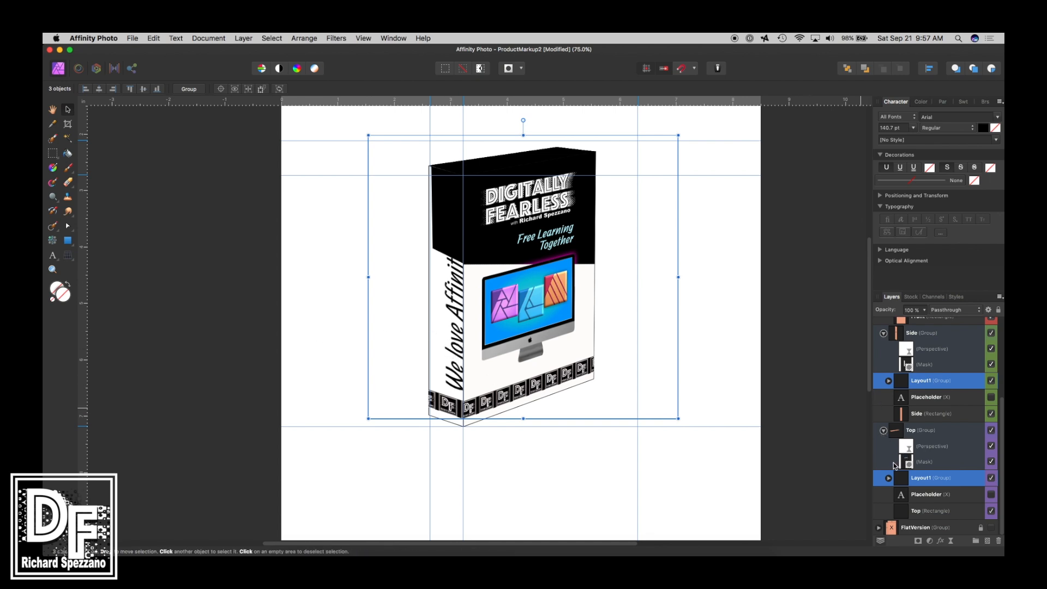
key(Escape)
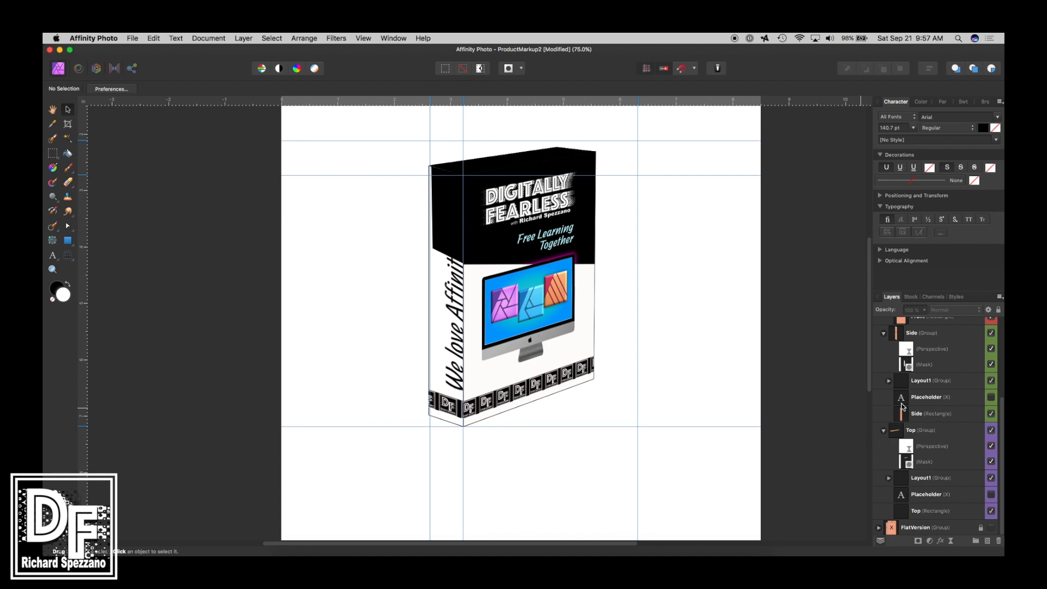
Move the Side group's We love Affinity text left onto the side face and shrink it to fit below the black area
click(888, 382)
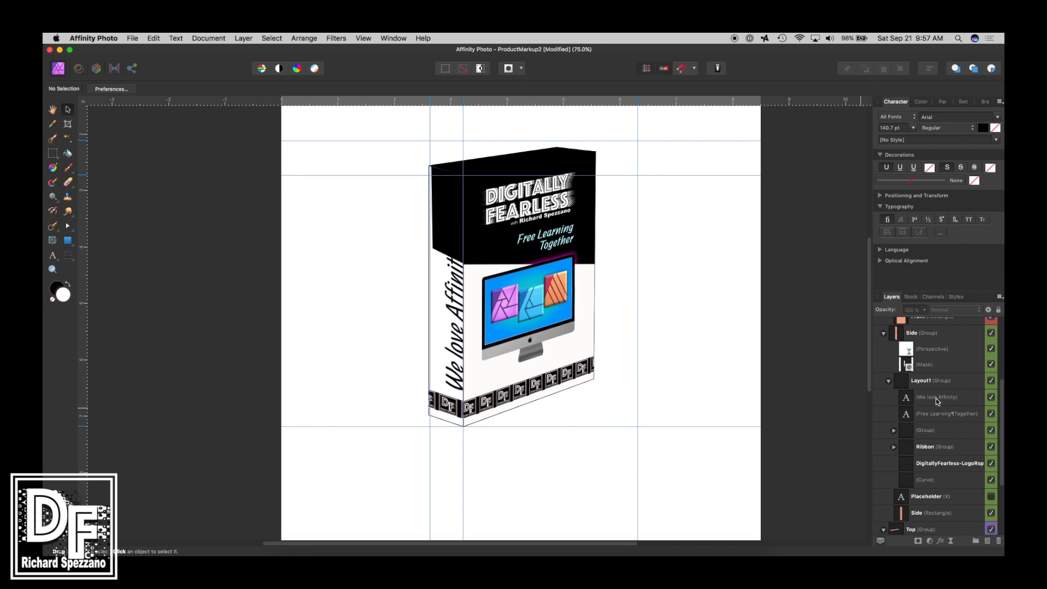
click(909, 401)
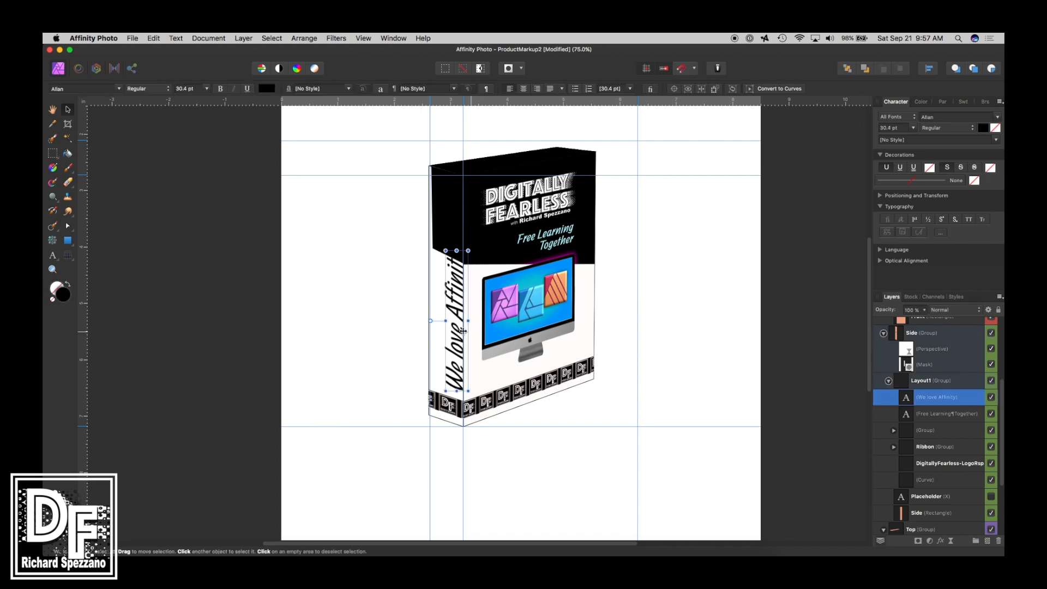
drag(460, 334, 438, 330)
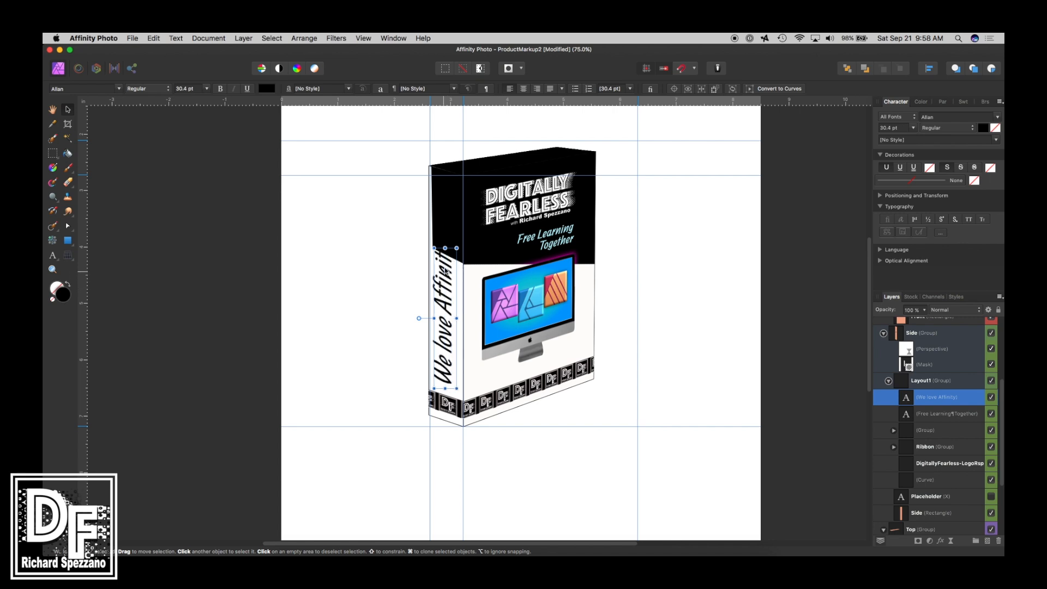
drag(448, 256, 448, 266)
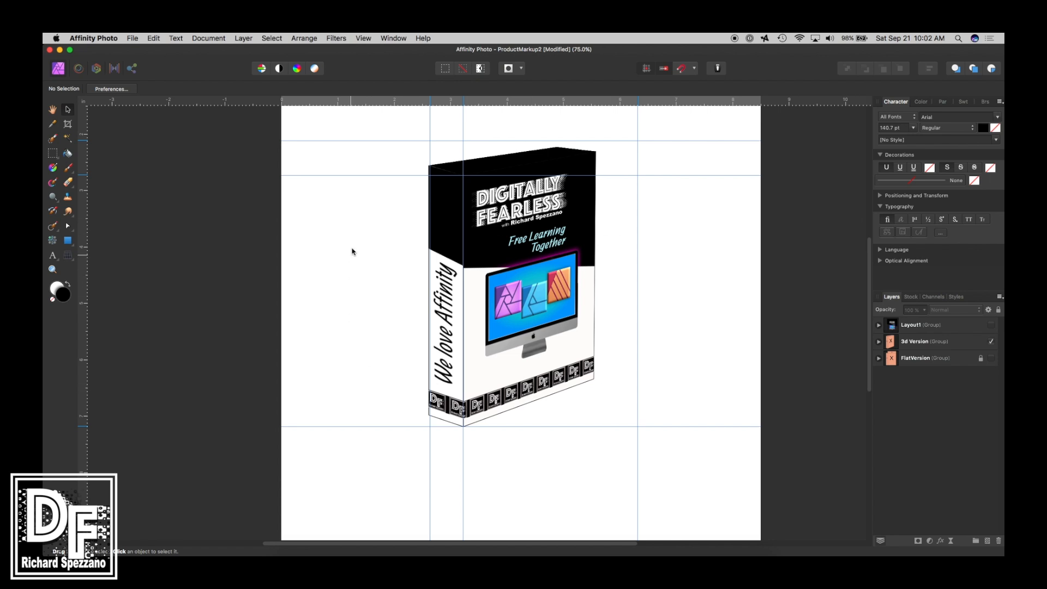
Remove all guides from the ProductMarkup document with the Guides Manager
scroll(483, 260, up, 2)
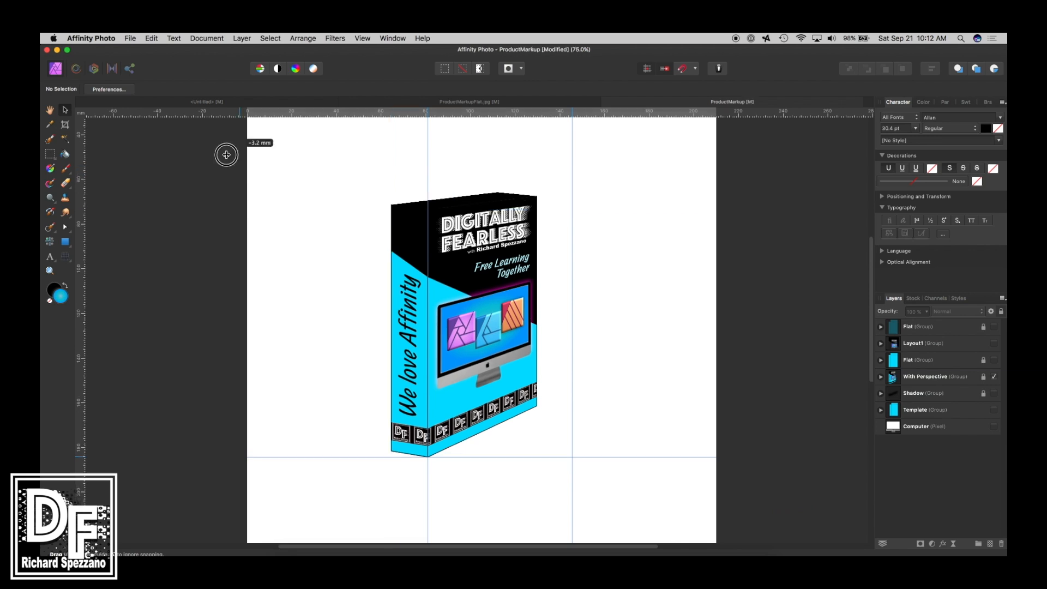
drag(227, 155, 47, 163)
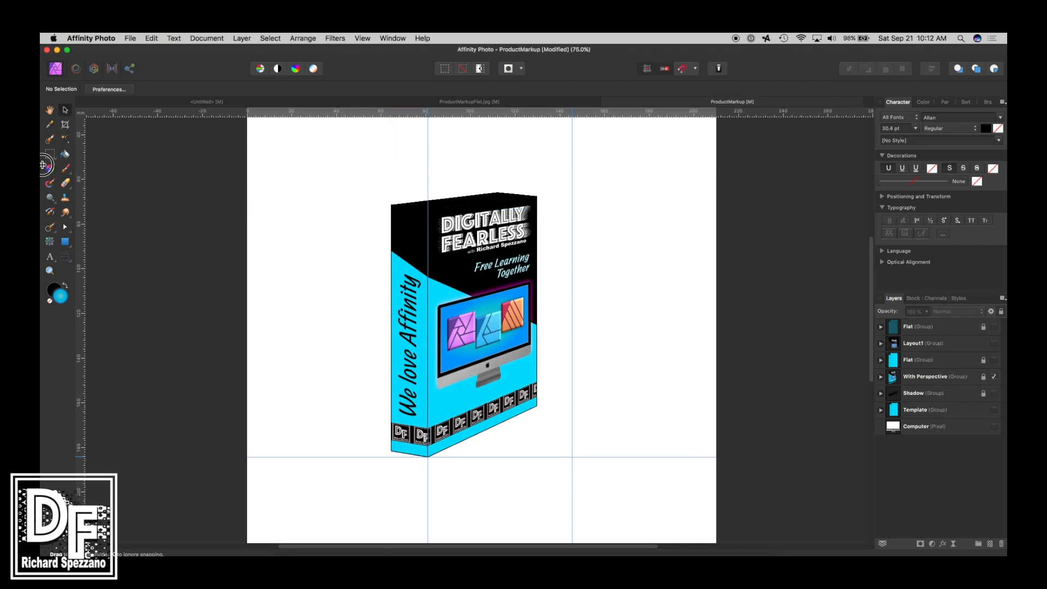
click(362, 38)
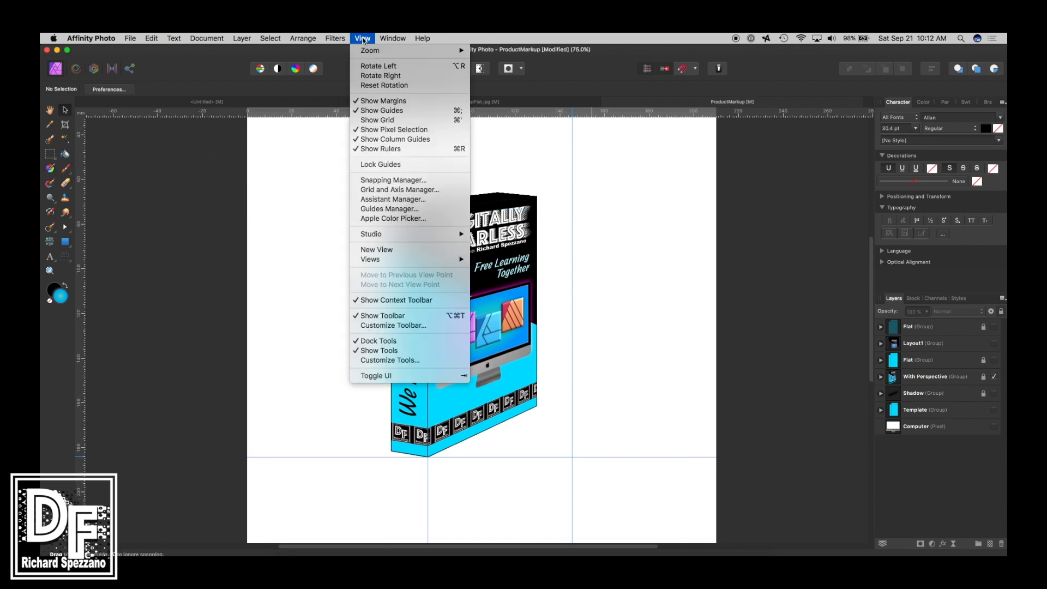
click(396, 209)
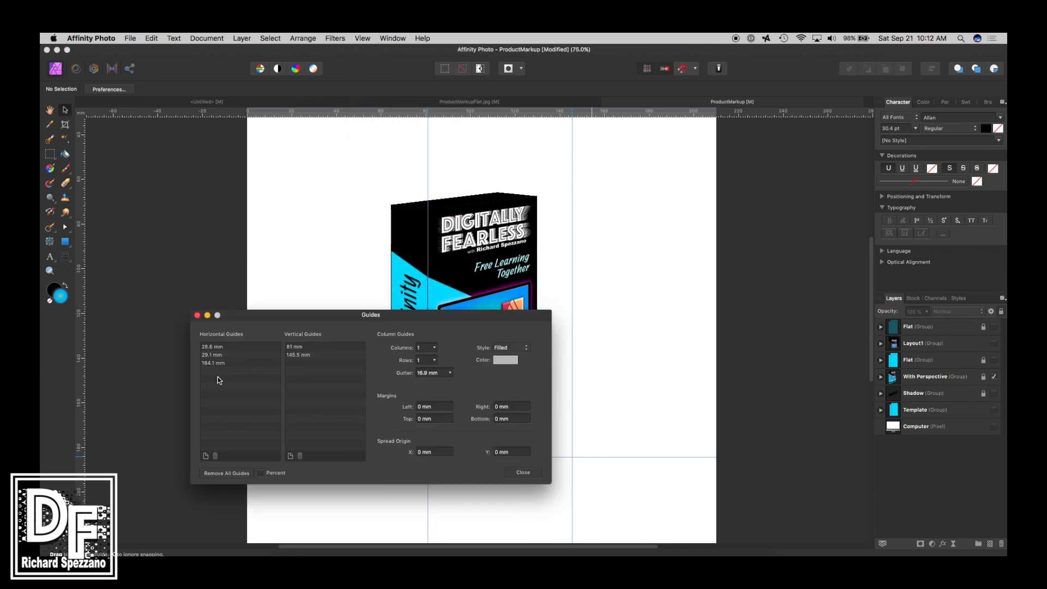
click(231, 473)
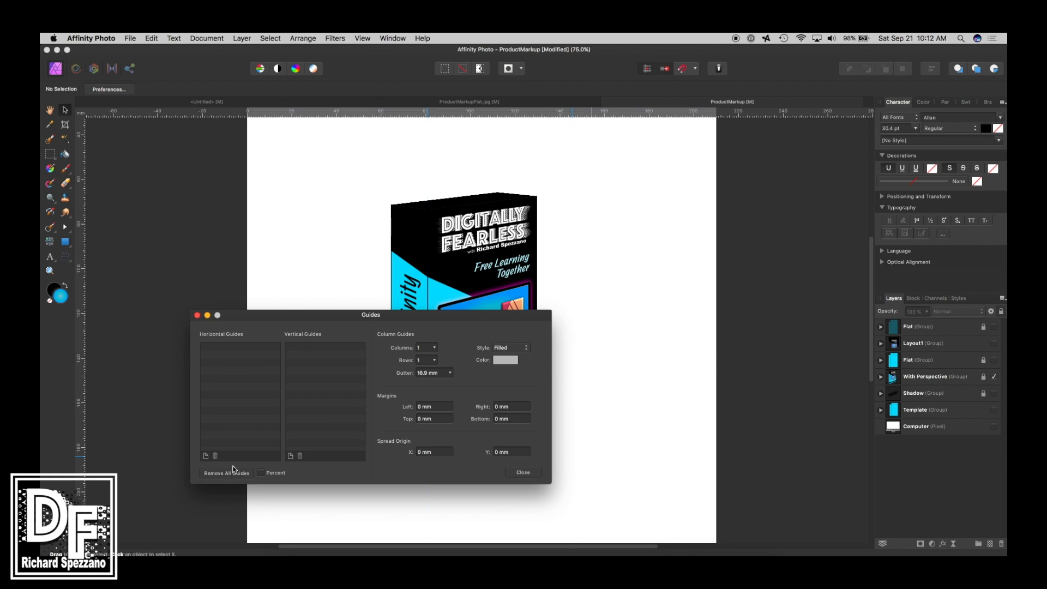
click(197, 315)
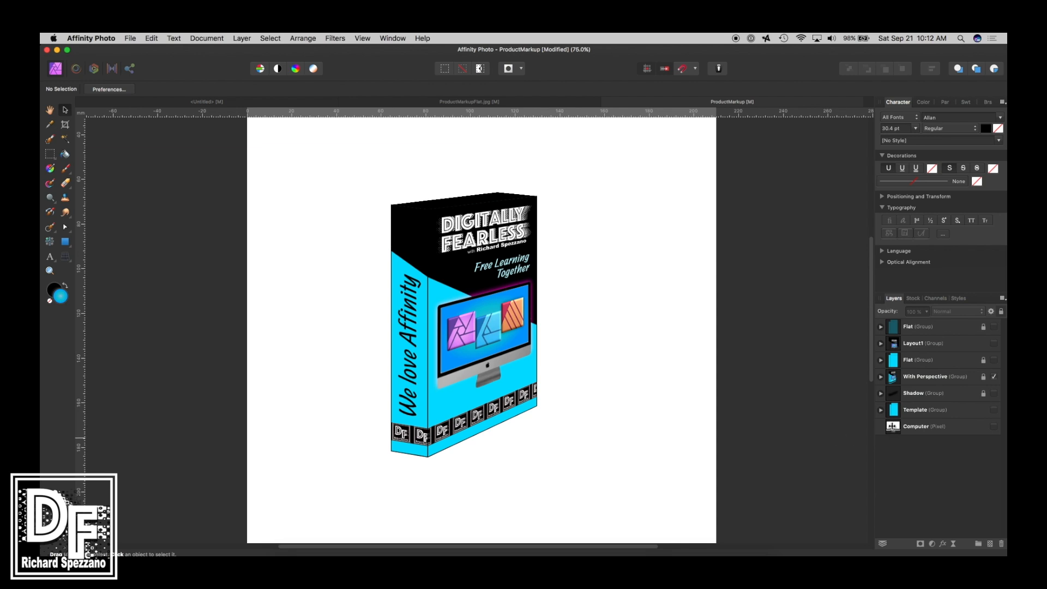
Make the Shadow group visible under the box, unlock it and reduce its height slightly from the lower edge
click(897, 384)
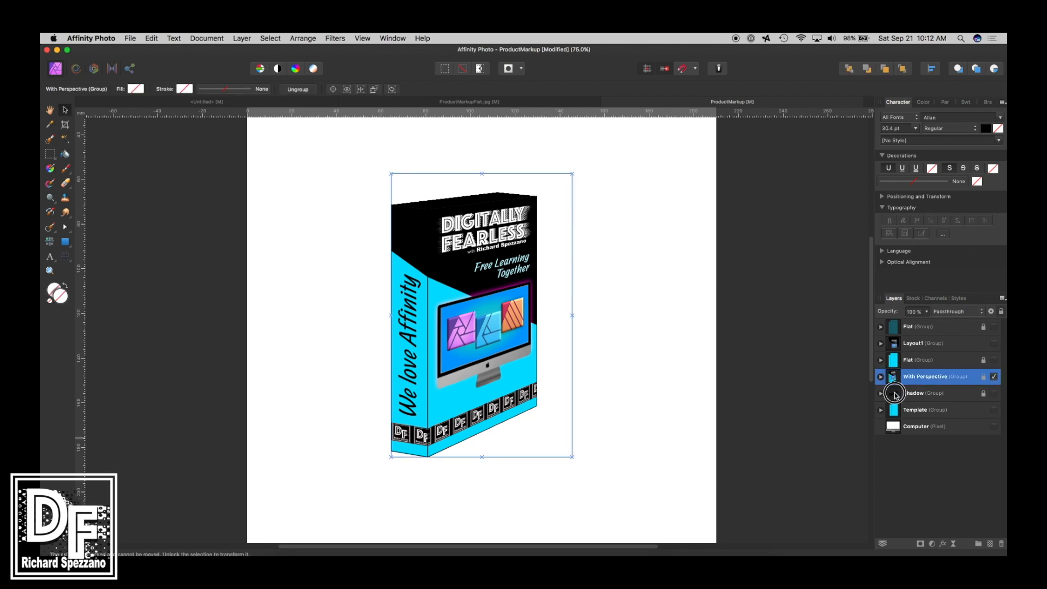
click(898, 393)
click(994, 394)
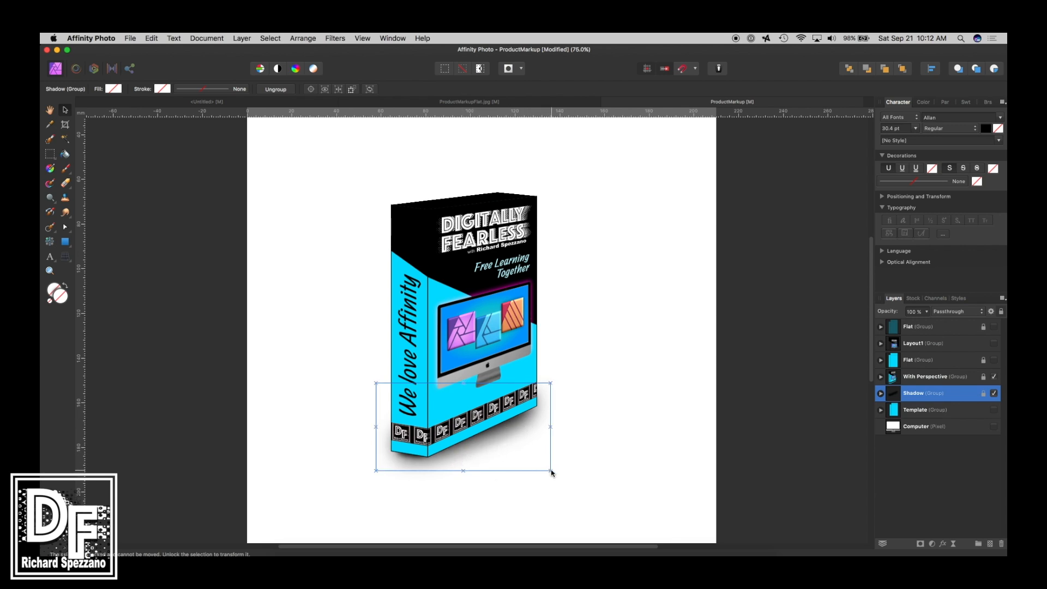
click(984, 393)
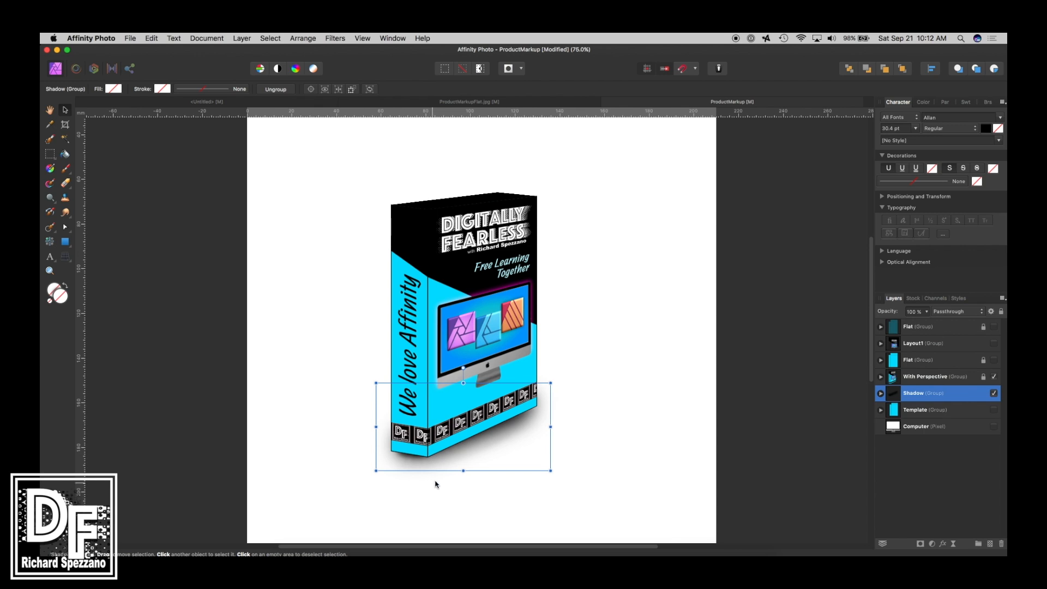
drag(464, 470, 464, 467)
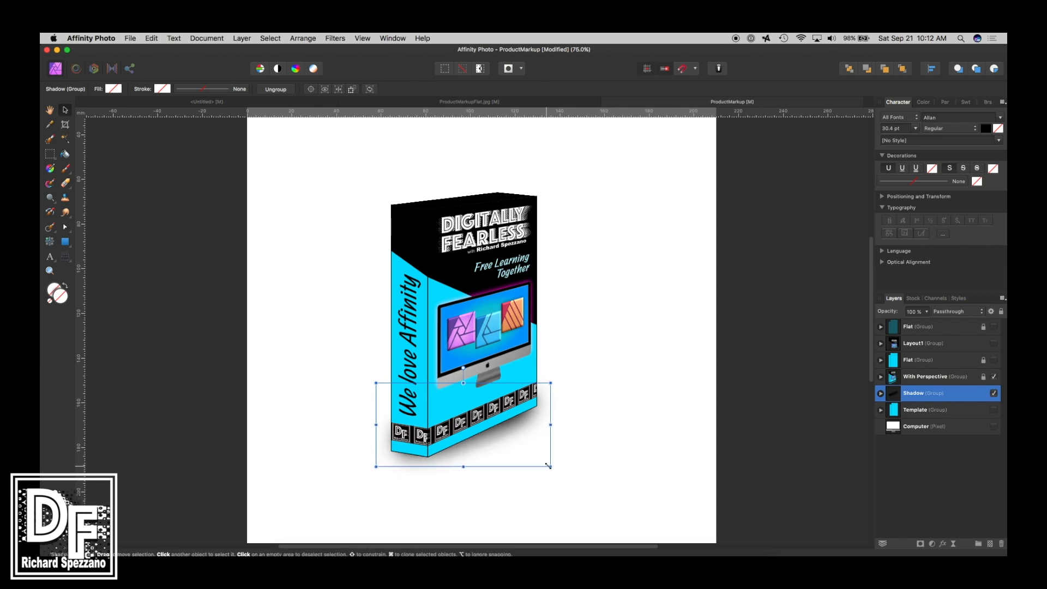
Expand the Shadow group and toggle each of its two pixel layers off and on to examine their contribution
click(881, 393)
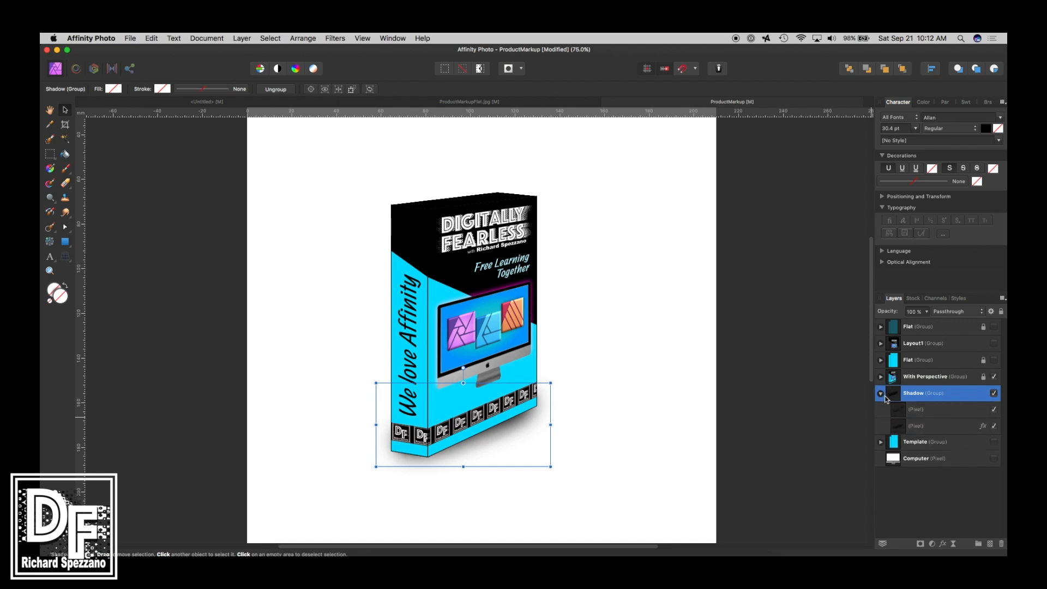
click(994, 411)
click(995, 412)
click(995, 428)
click(994, 427)
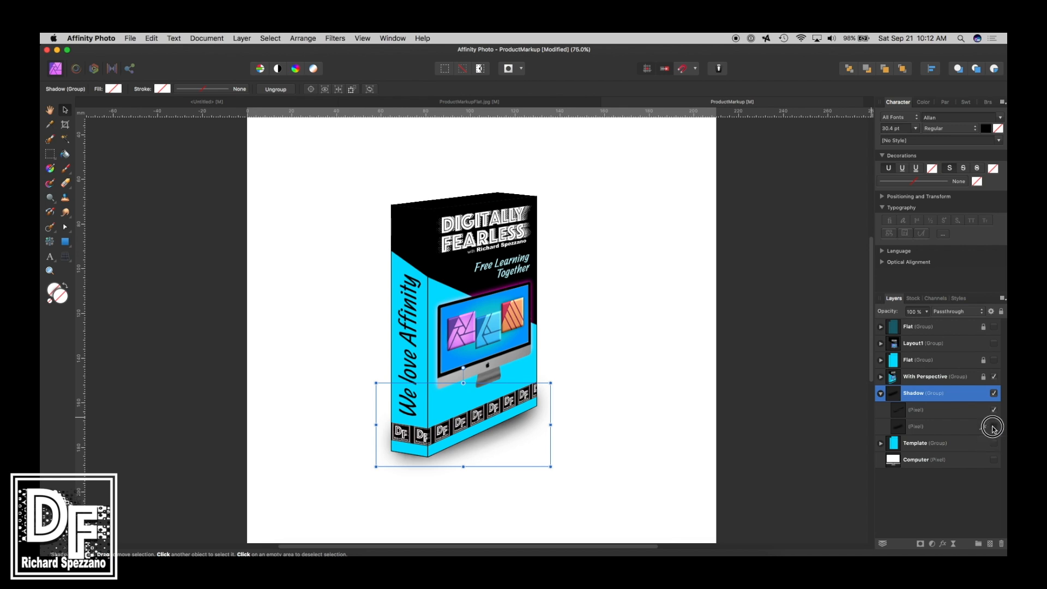
Paint extra shadow along the box's base on the Shadow group's lower pixel layer with a soft 90 px black brush, and deselect
click(931, 426)
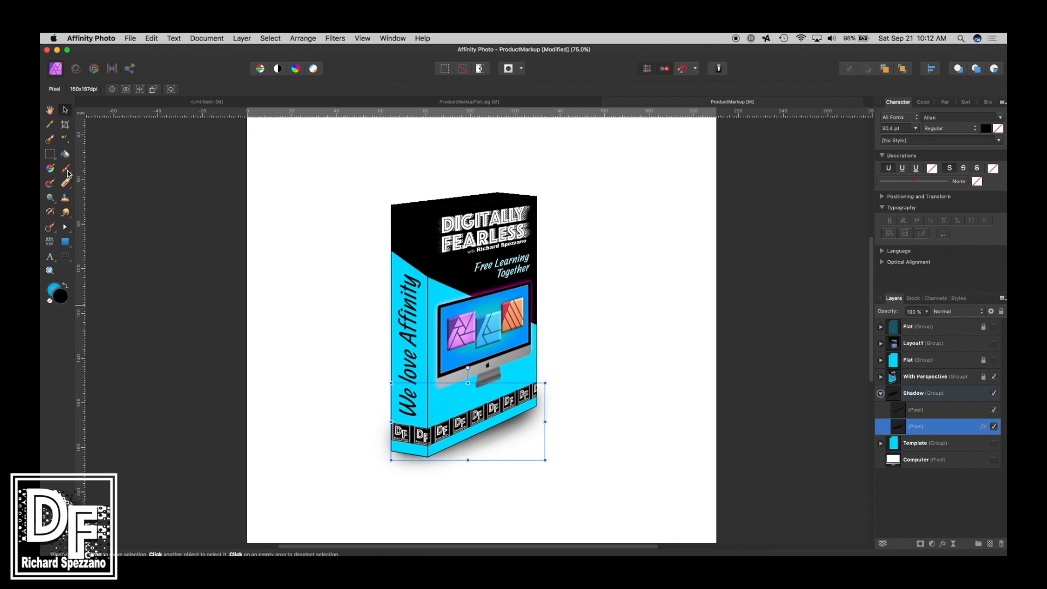
key(b)
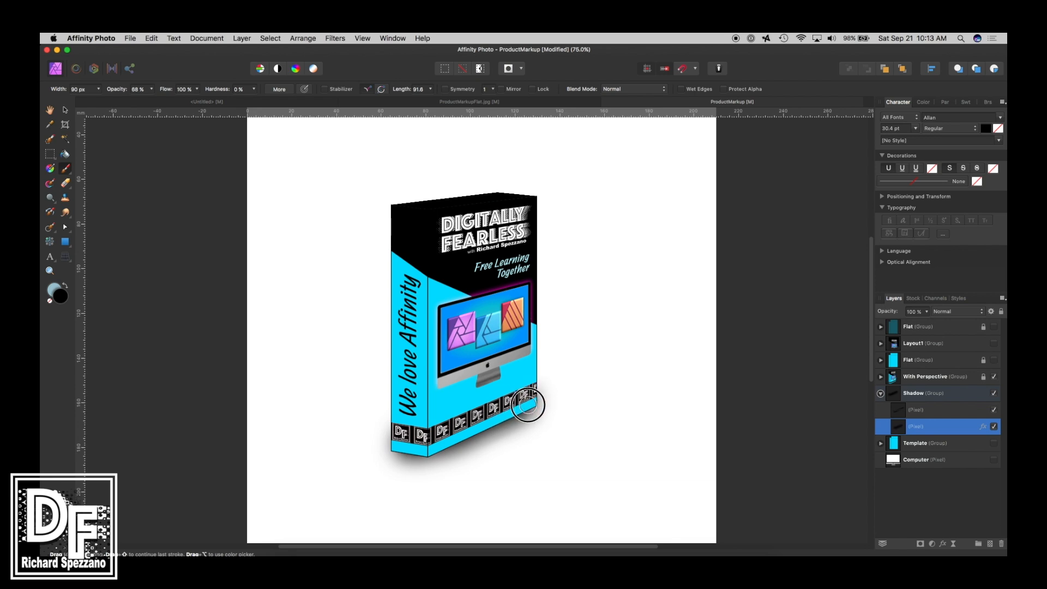
click(49, 110)
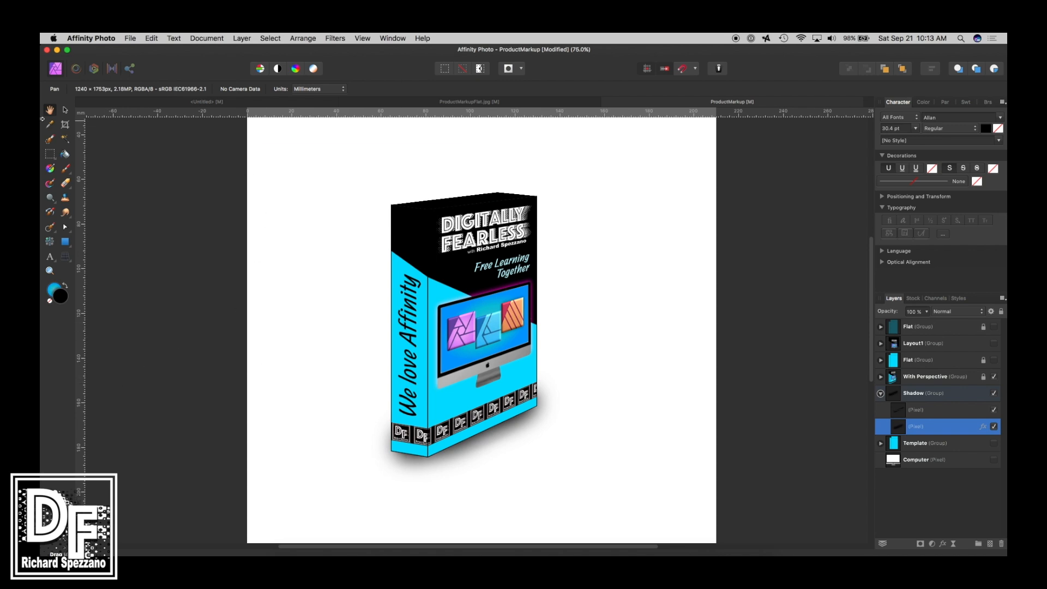
click(65, 111)
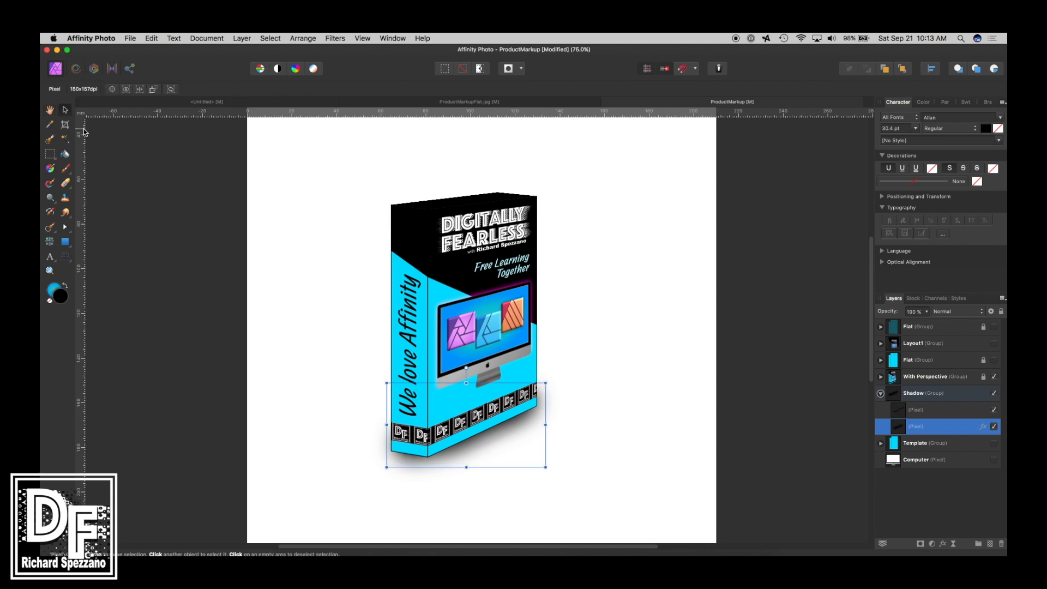
click(49, 111)
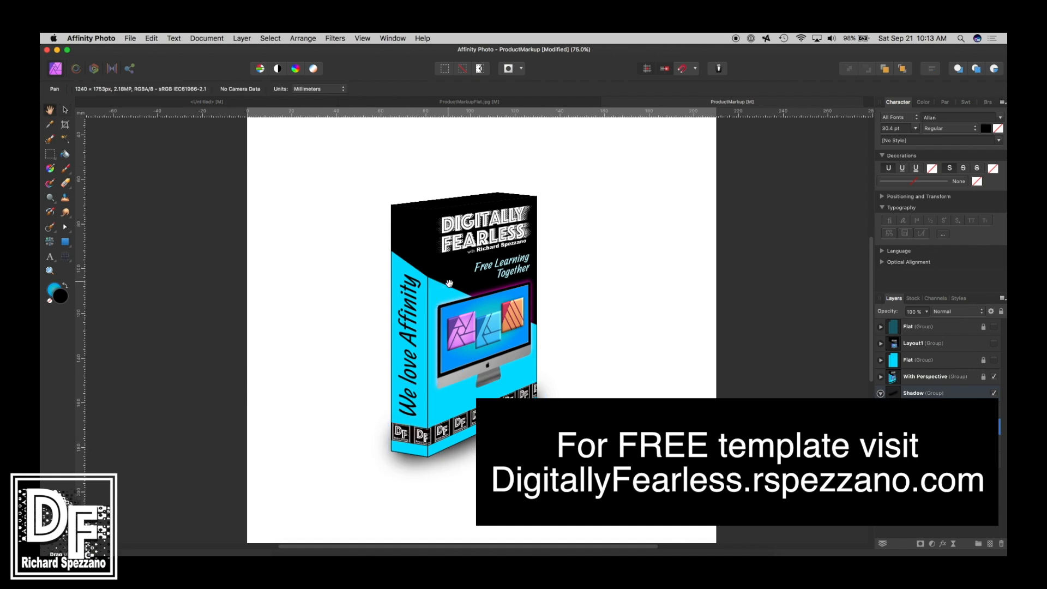
key(v)
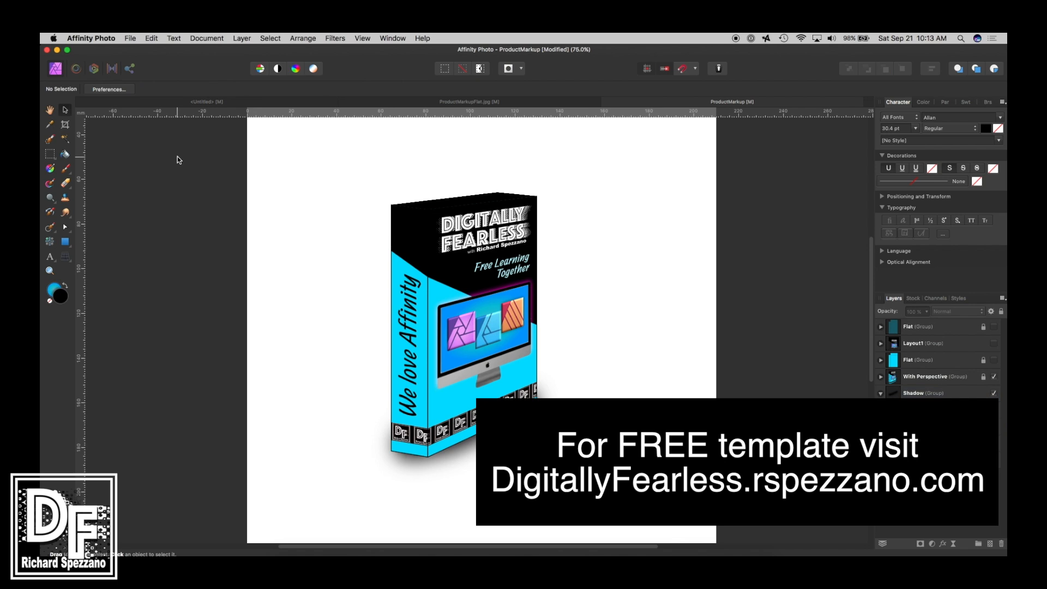